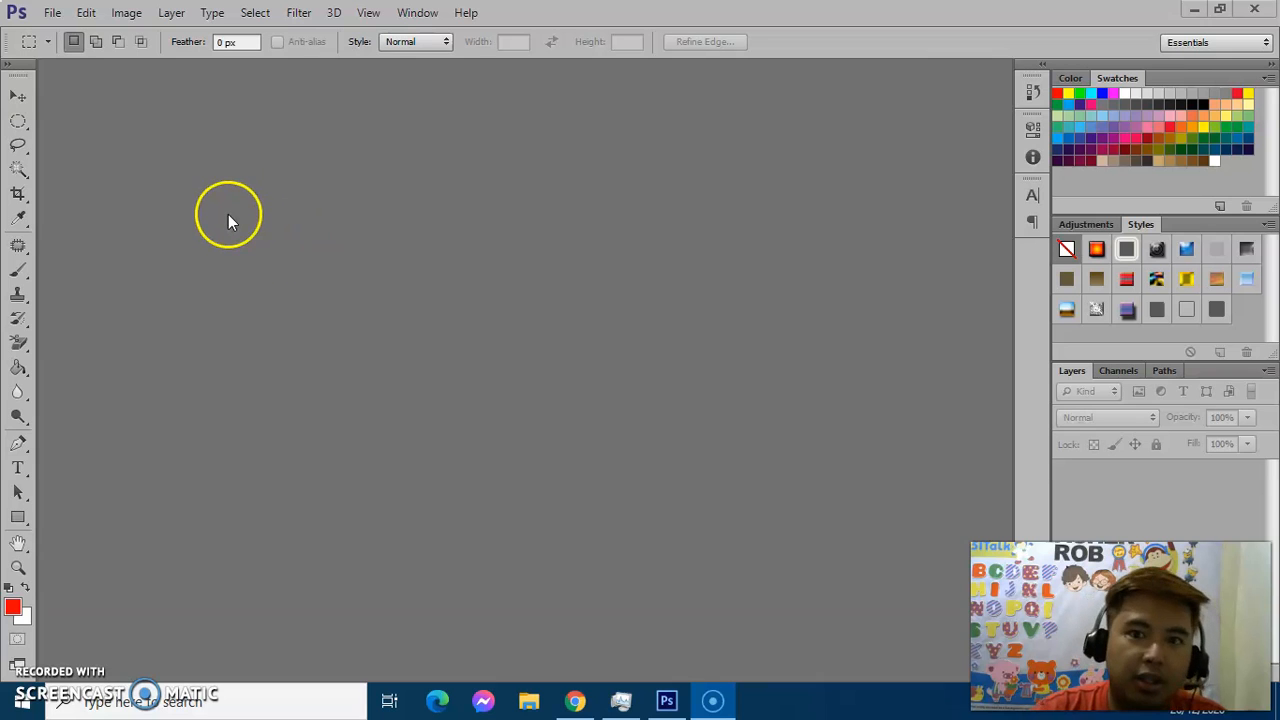
- Start a new document 11 inches wide and 8 inches high
click(52, 14)
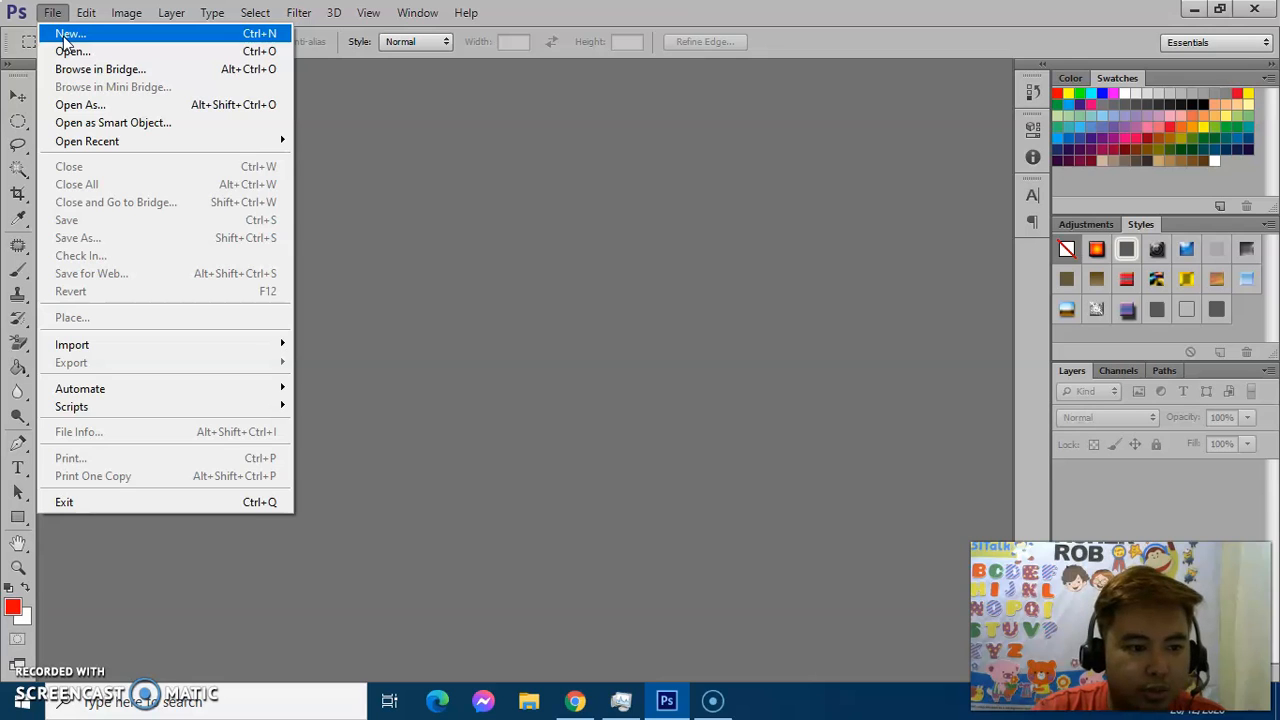
click(68, 34)
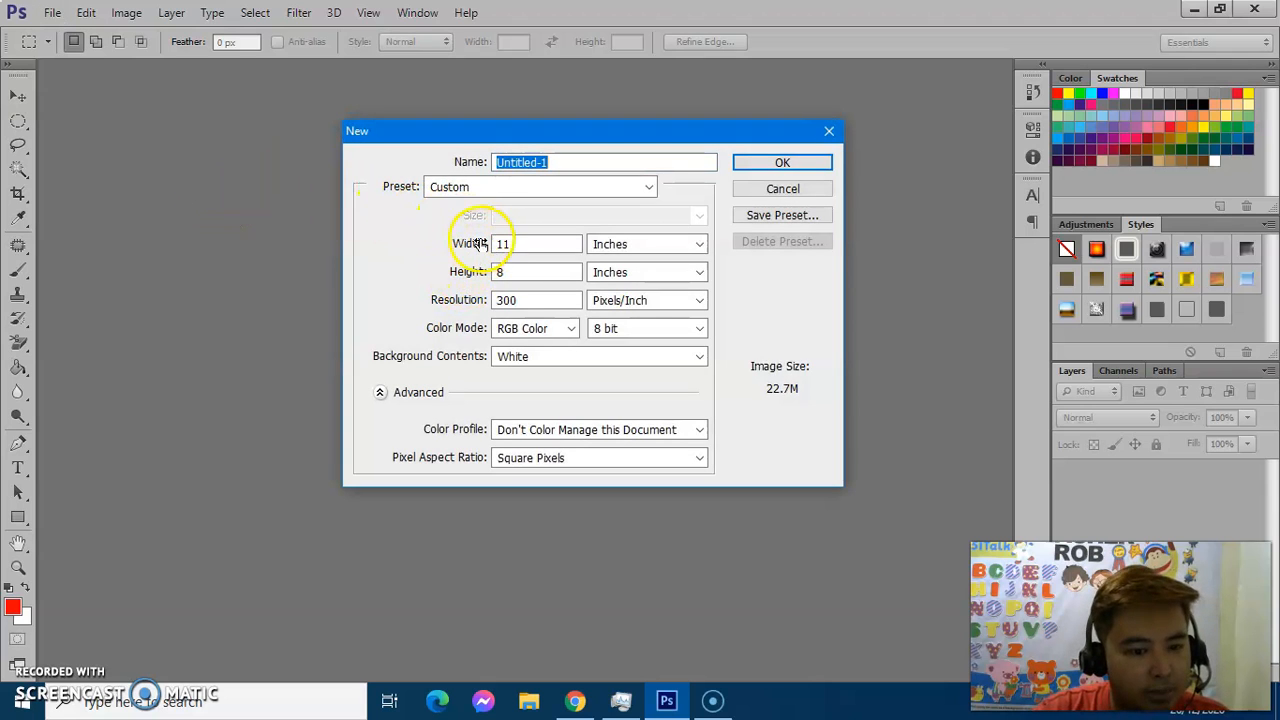
click(496, 272)
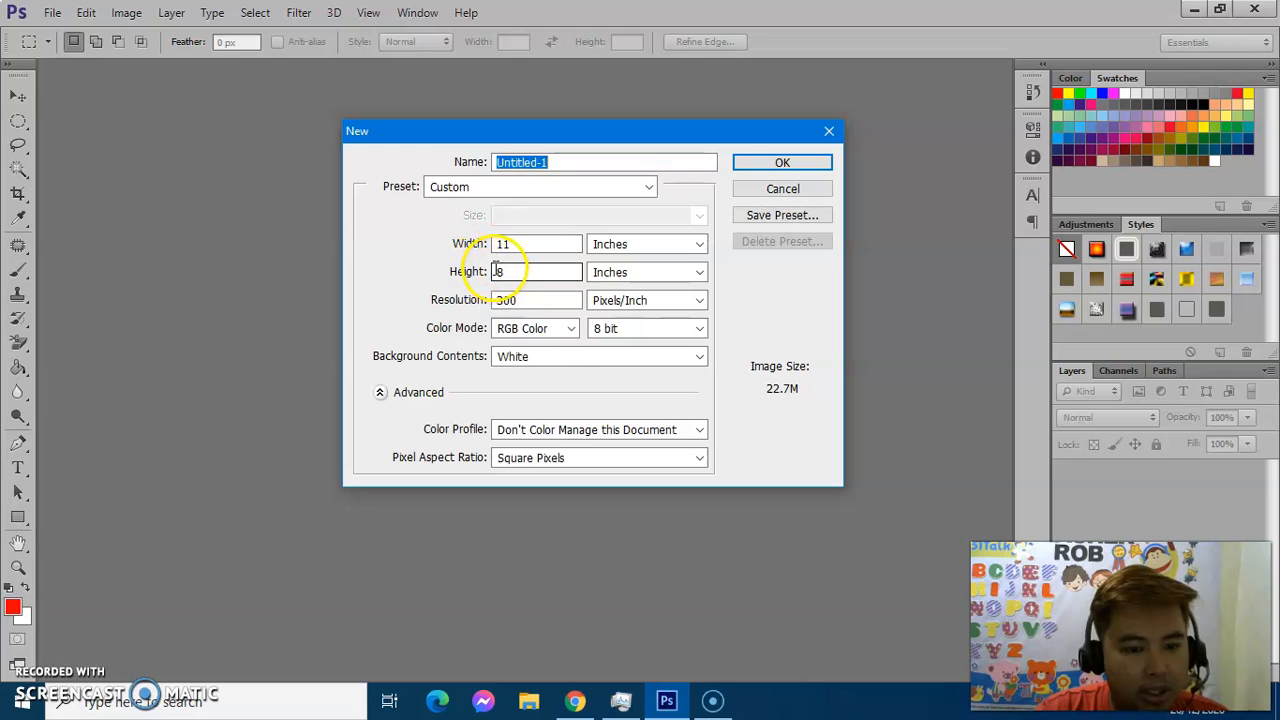
click(512, 248)
click(506, 272)
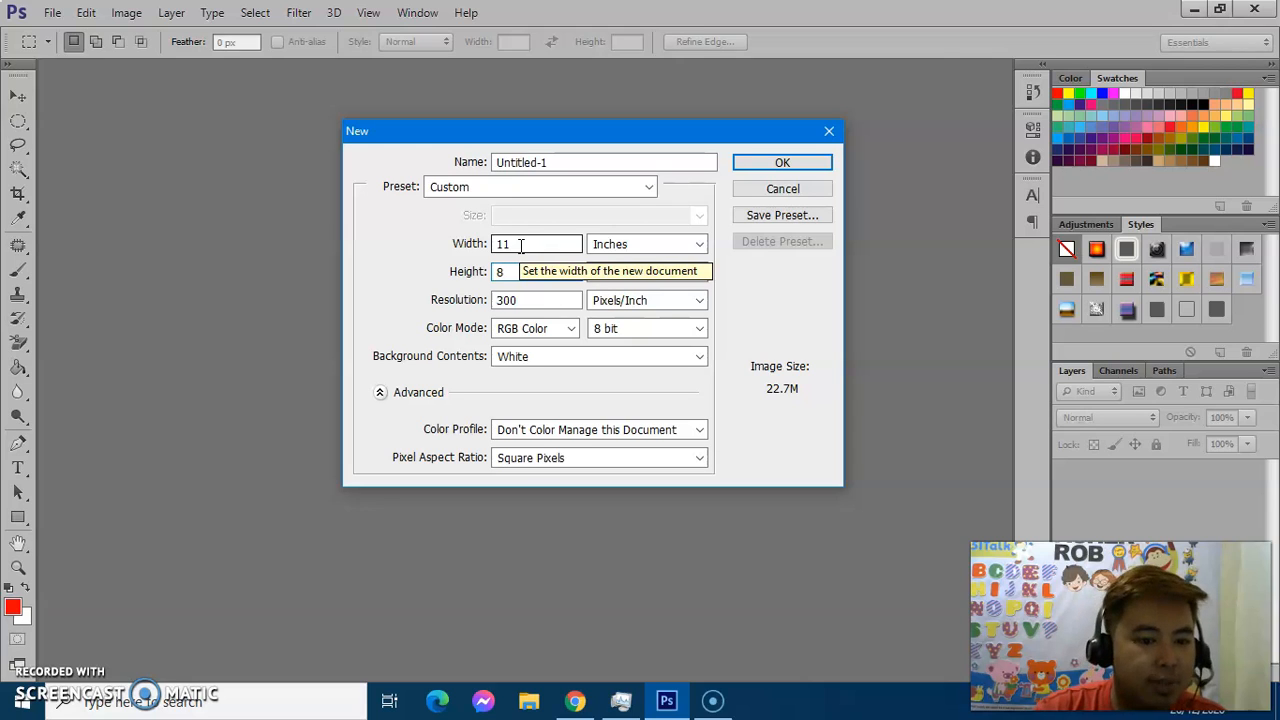
click(526, 244)
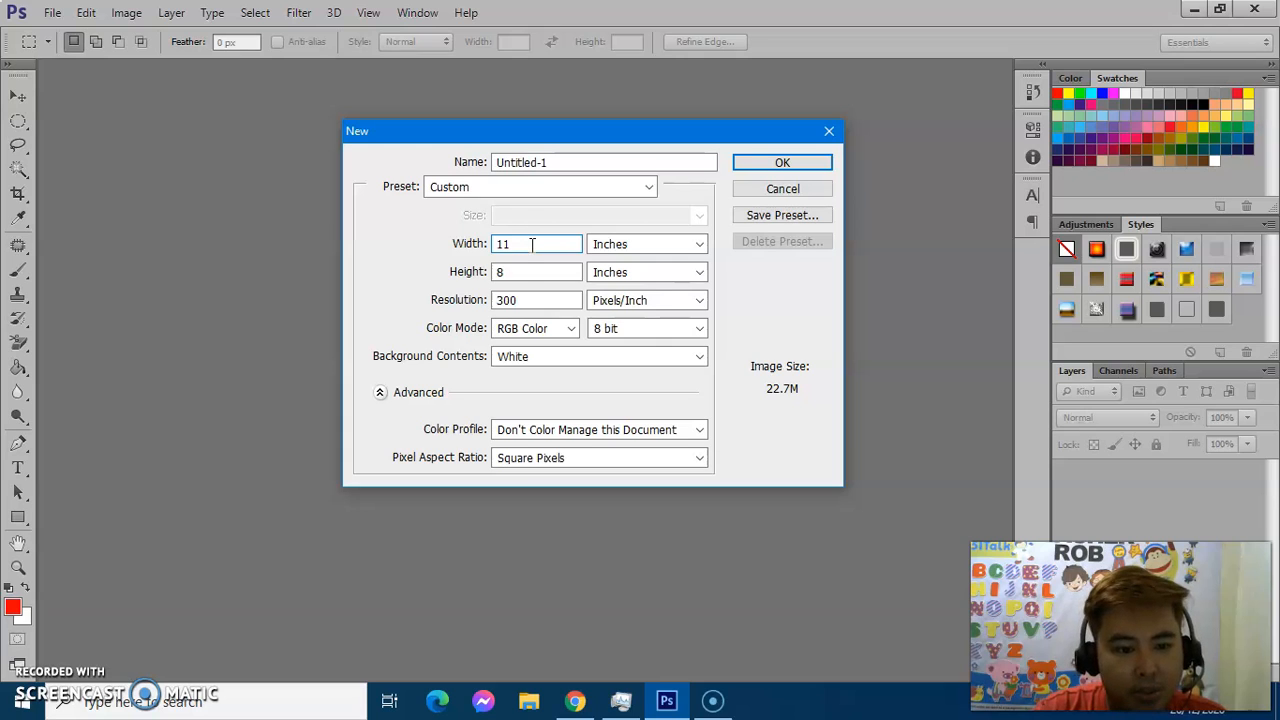
click(523, 273)
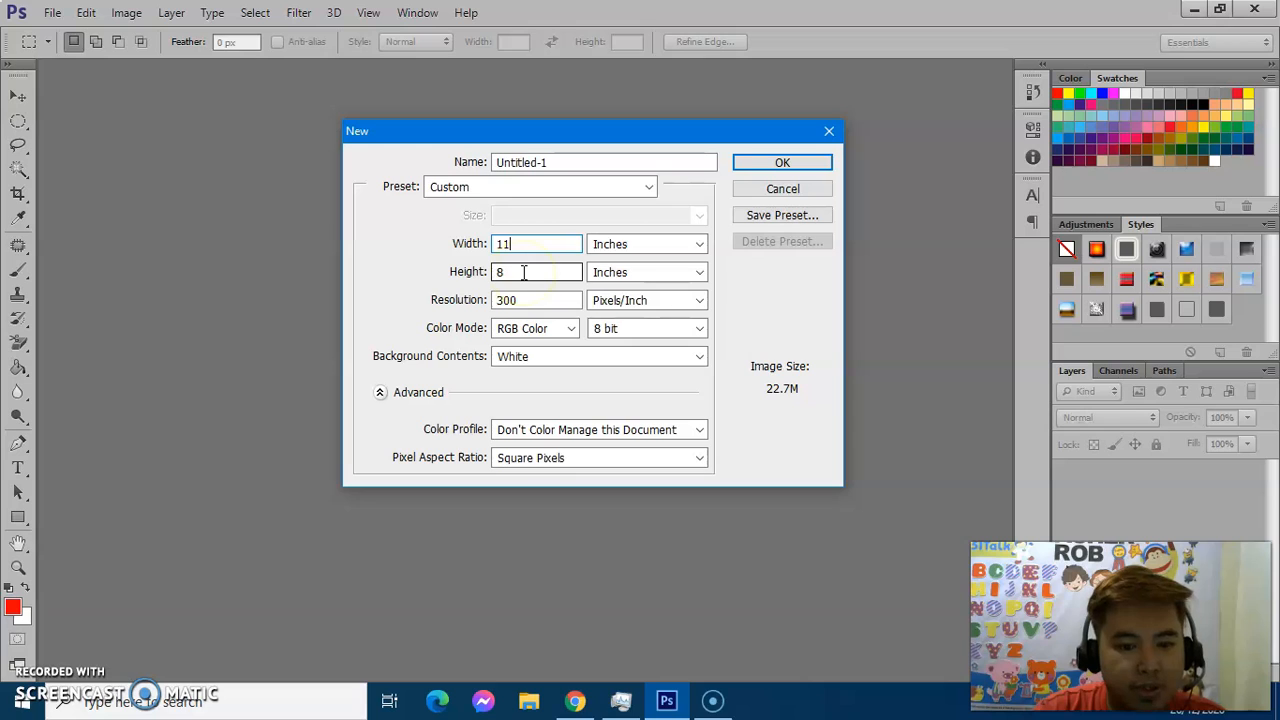
click(408, 262)
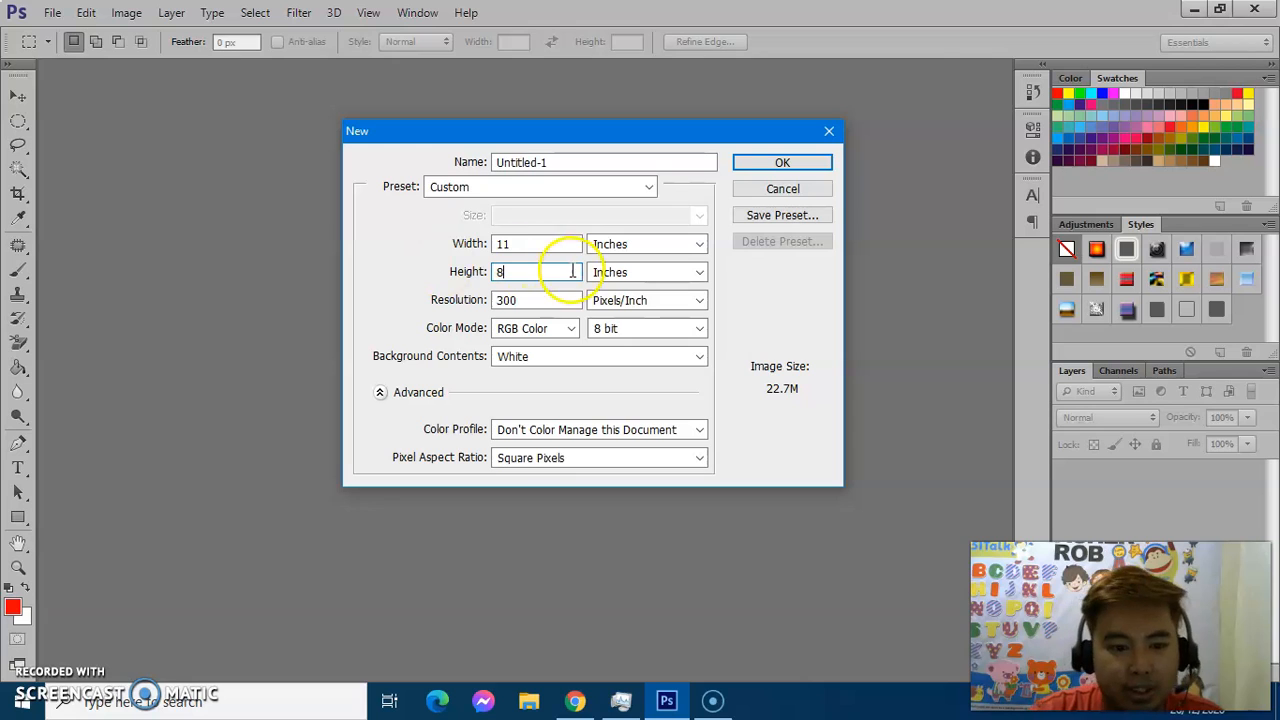
click(548, 246)
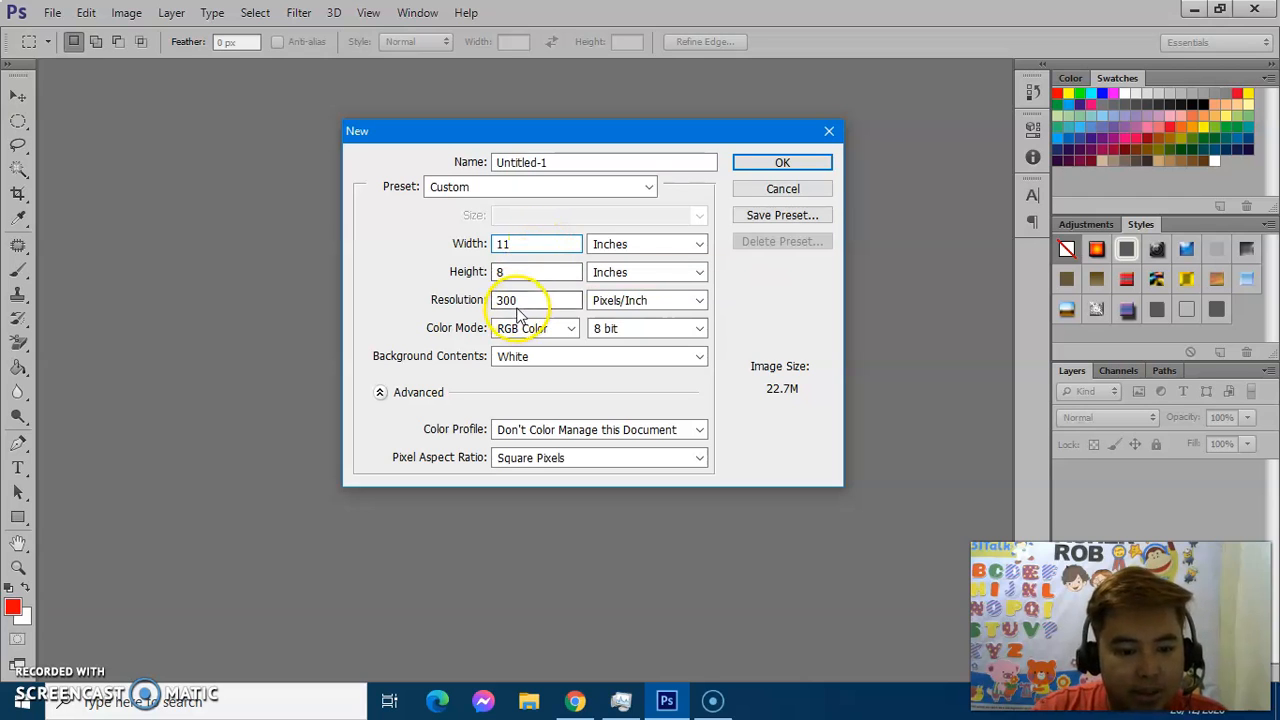
- Set the new document's resolution to 72 pixels/inch and create it
drag(528, 297, 469, 296)
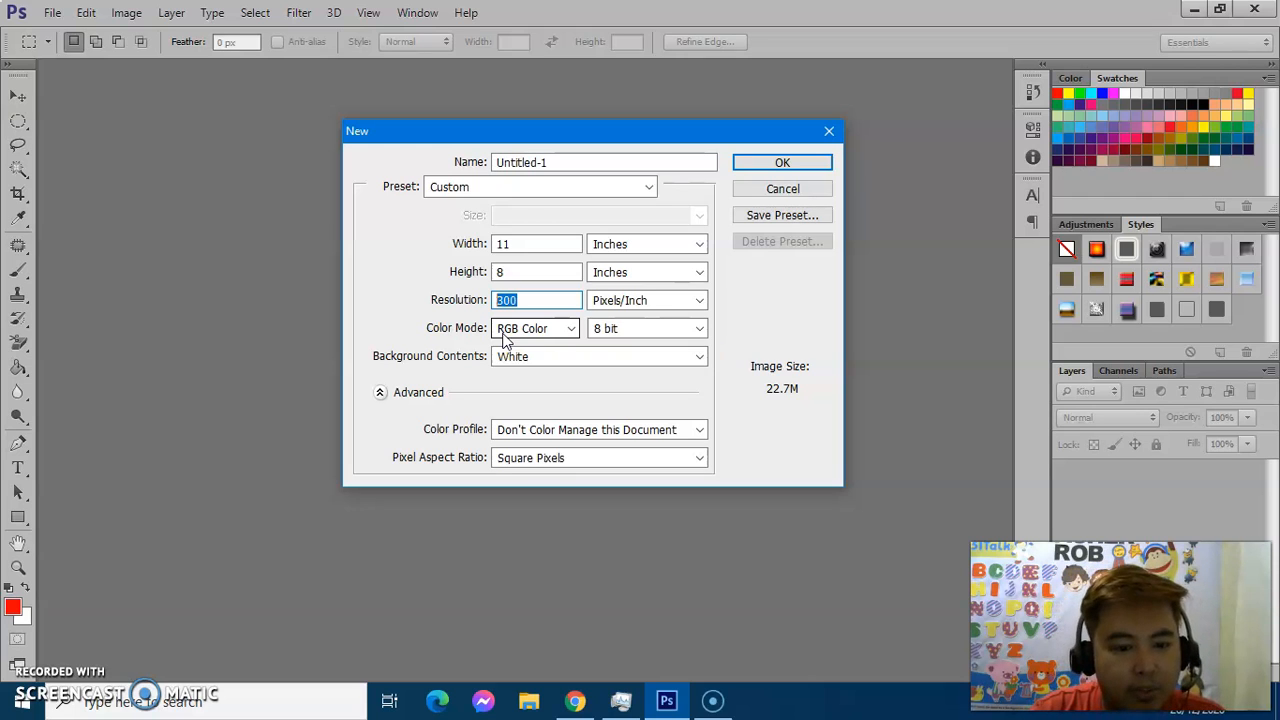
click(528, 300)
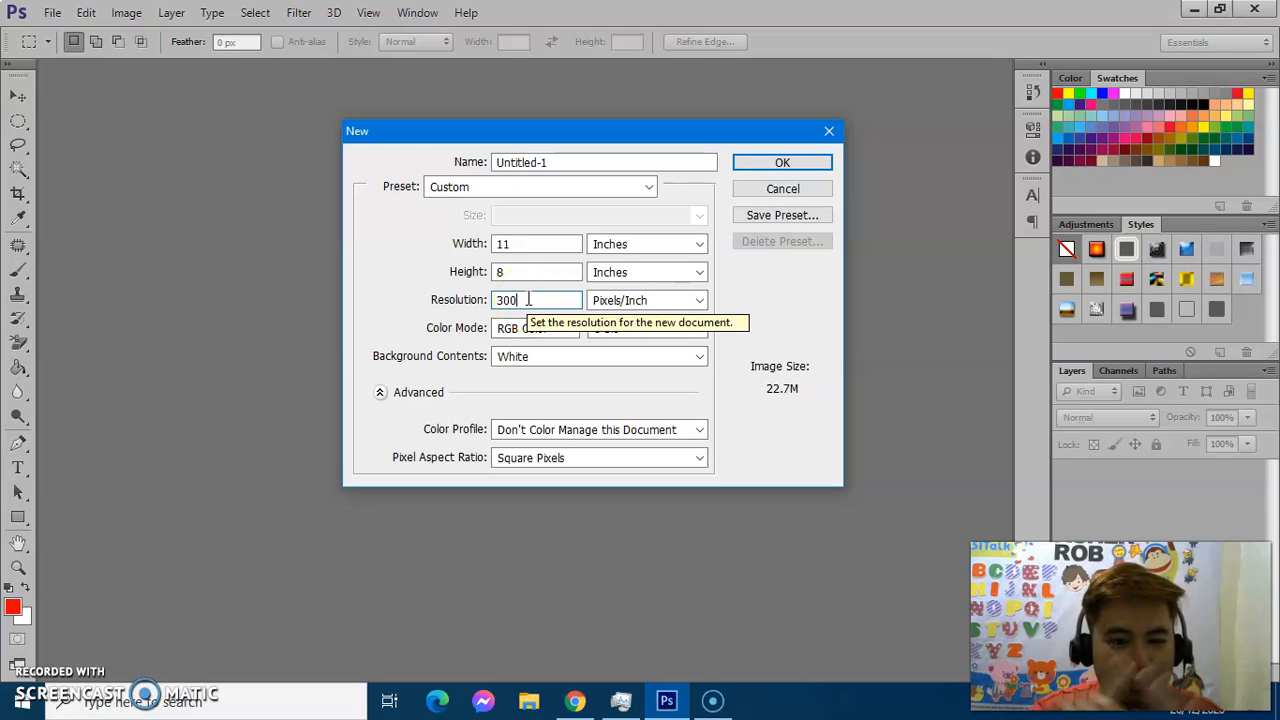
key(BackSpace)
key(BackSpace)
key(BackSpace)
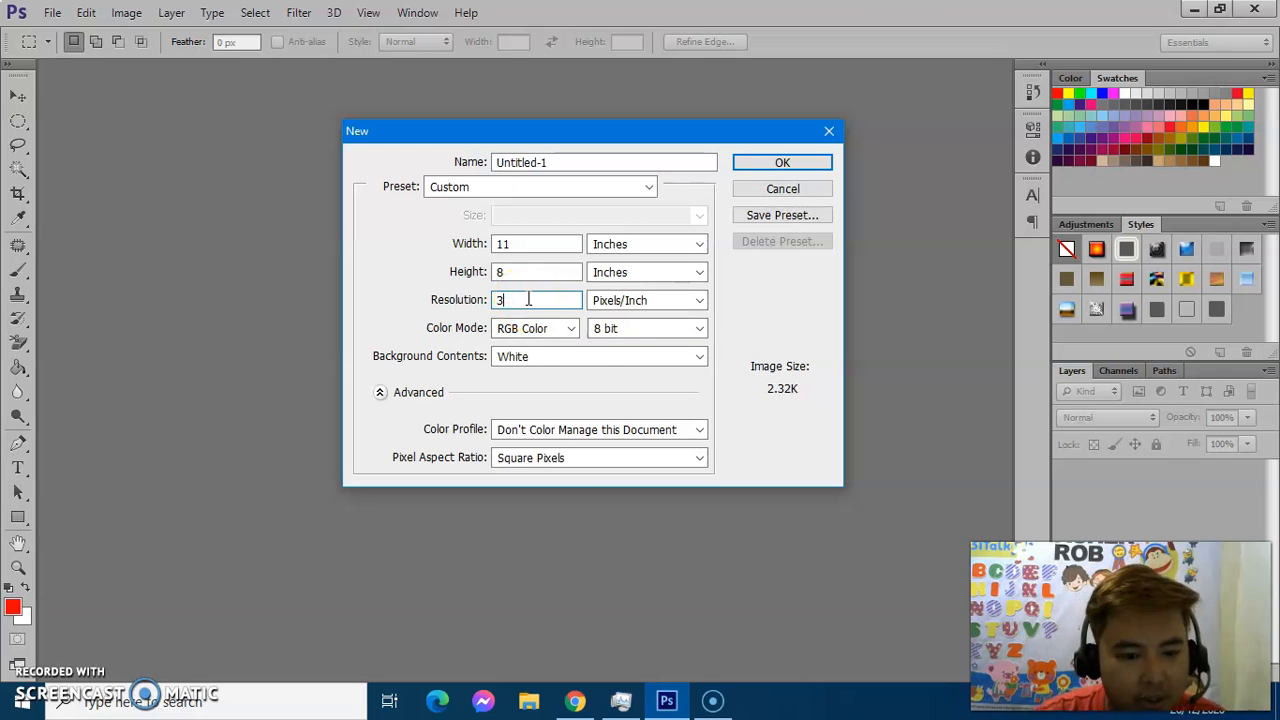
text(72)
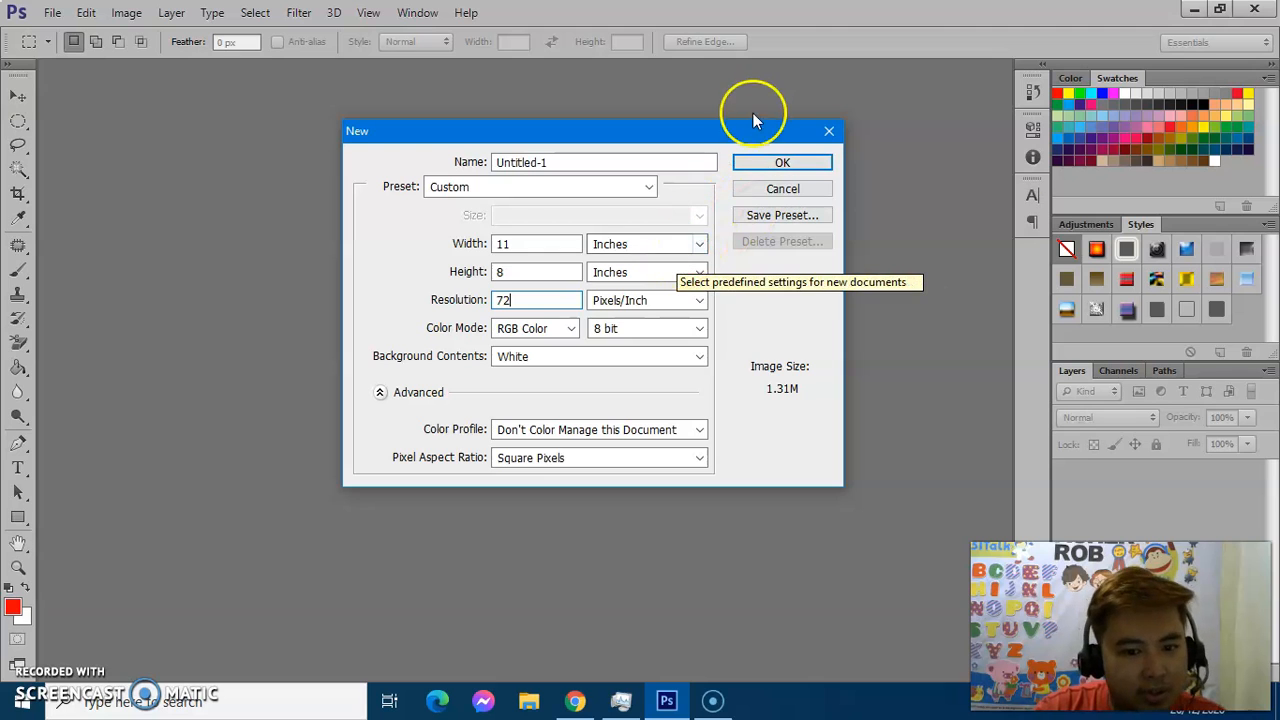
click(780, 163)
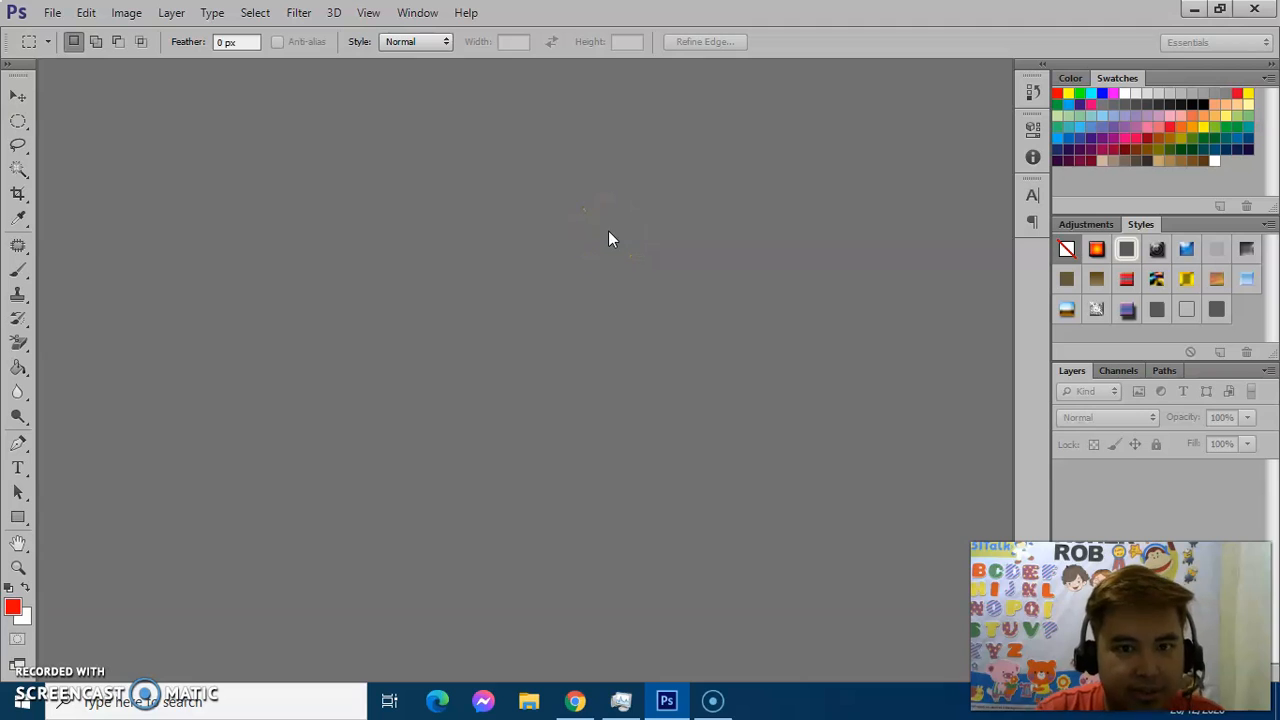
click(655, 261)
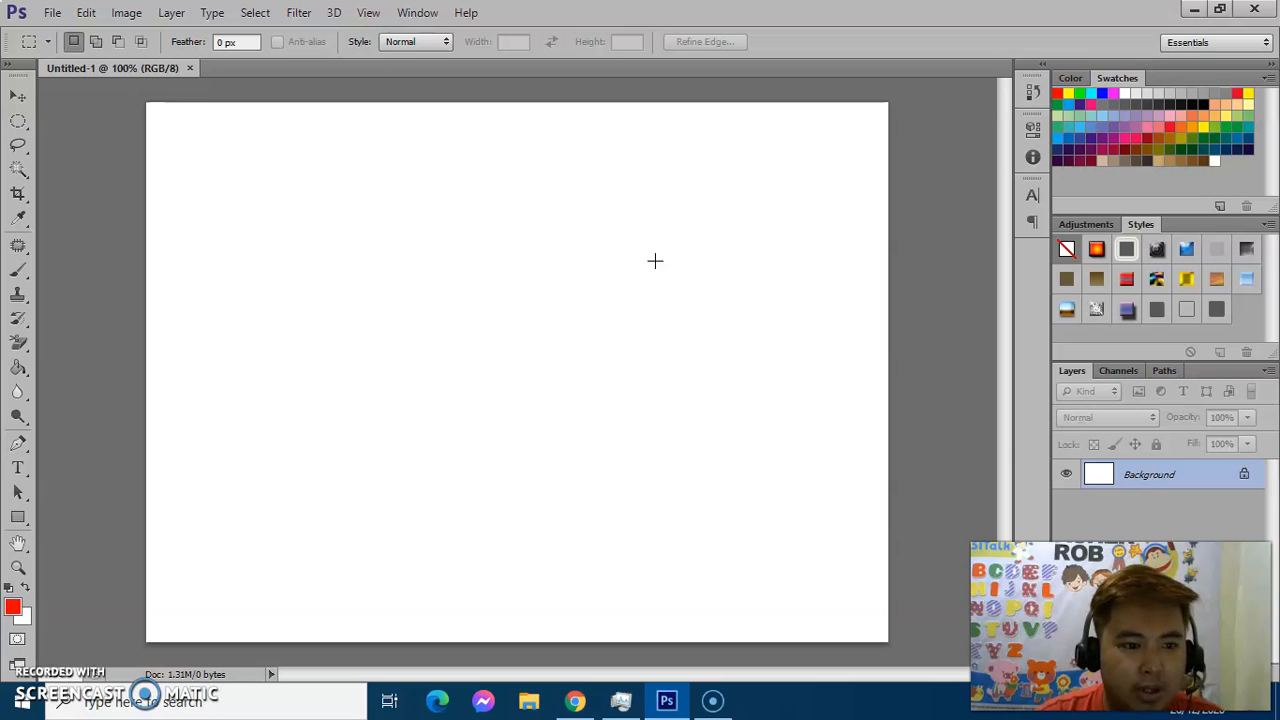
click(660, 261)
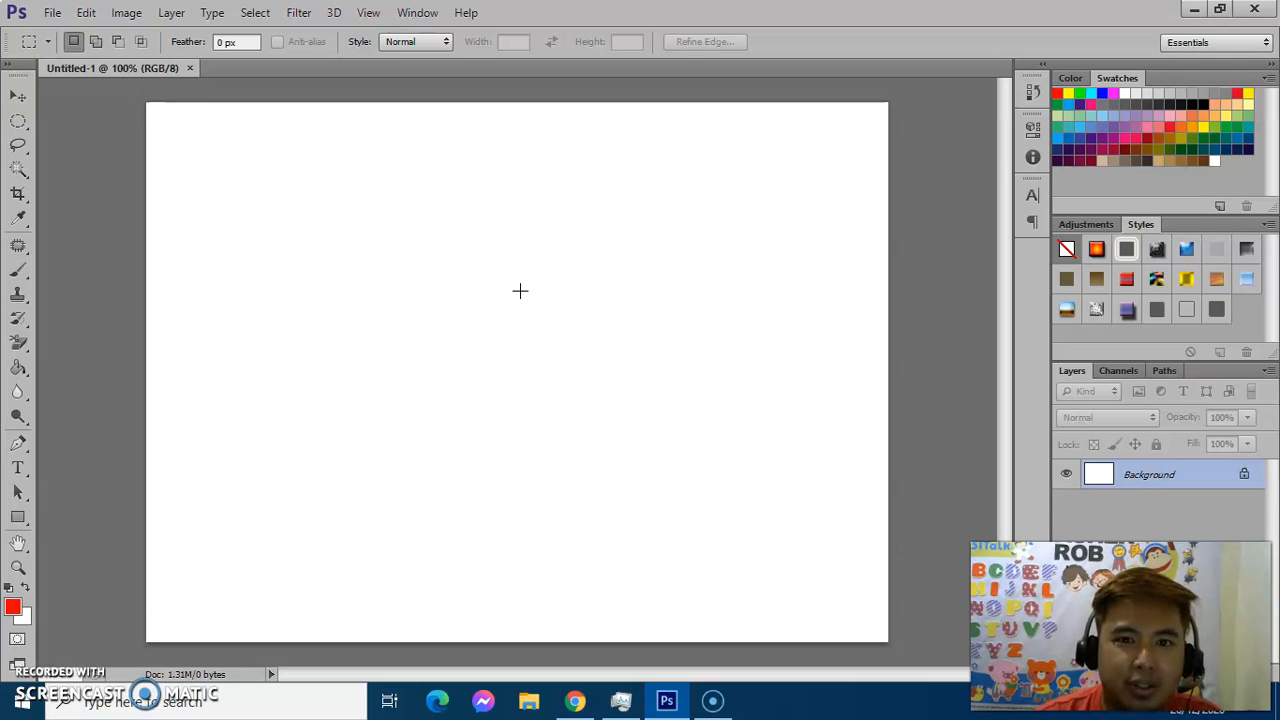
- Draw a red rectangle about 584 by 109 px with the Rectangle Tool in the canvas's upper half and move it slightly upward
click(19, 519)
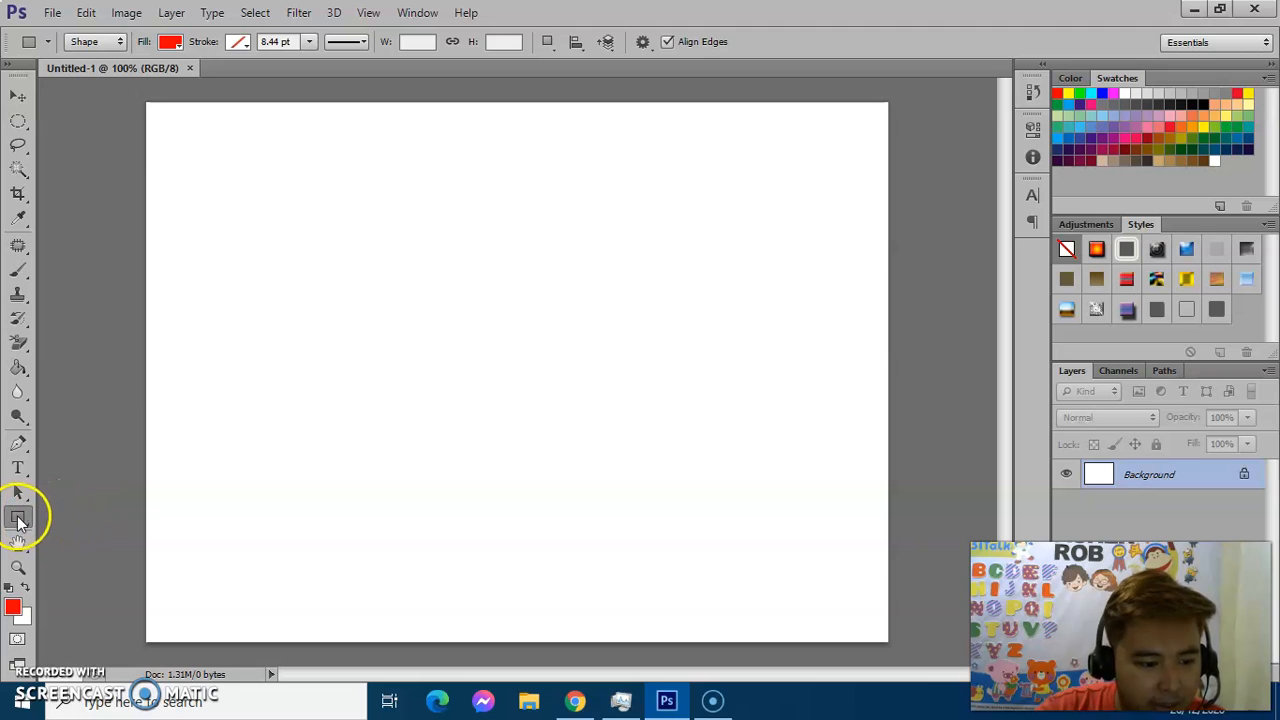
right_click(18, 516)
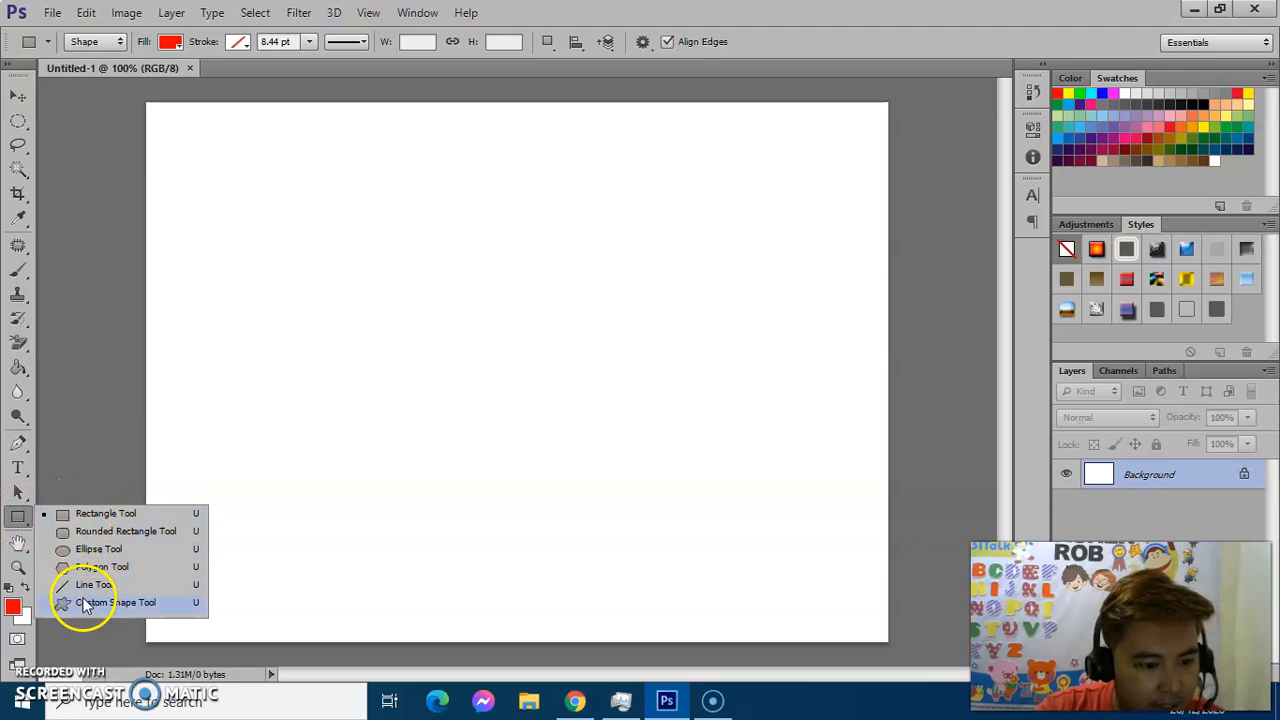
click(81, 517)
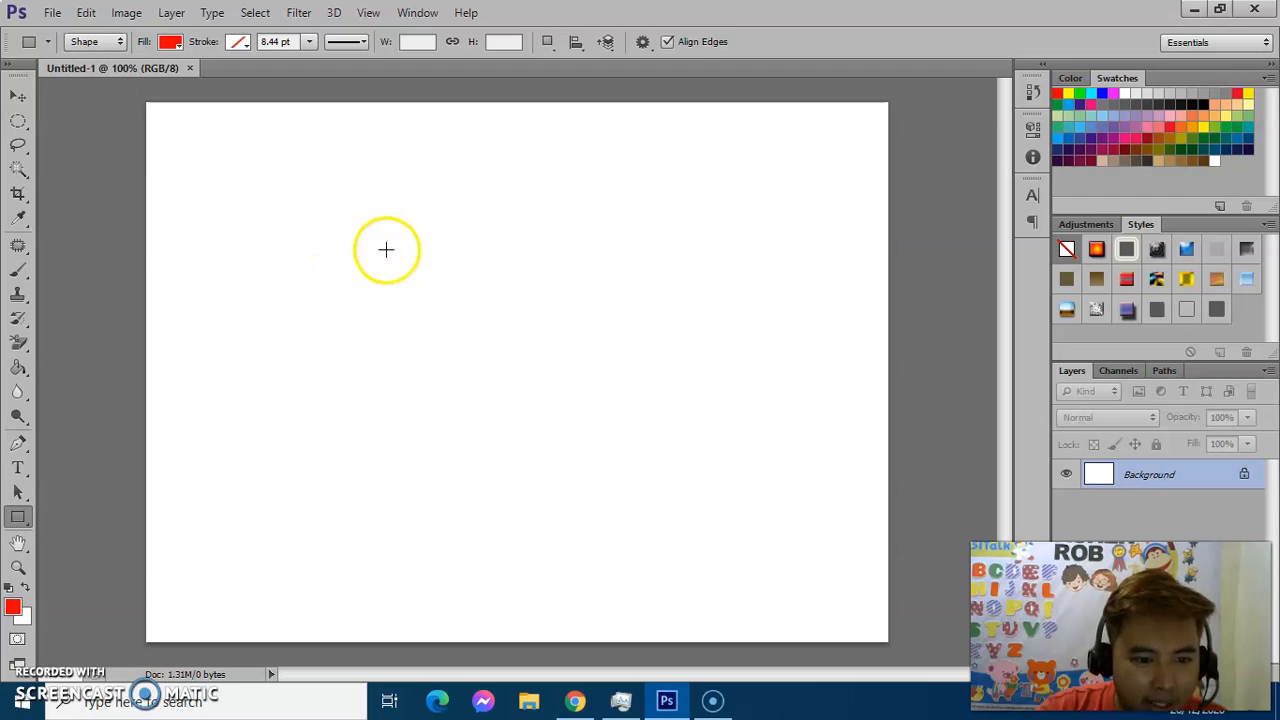
drag(359, 228, 903, 329)
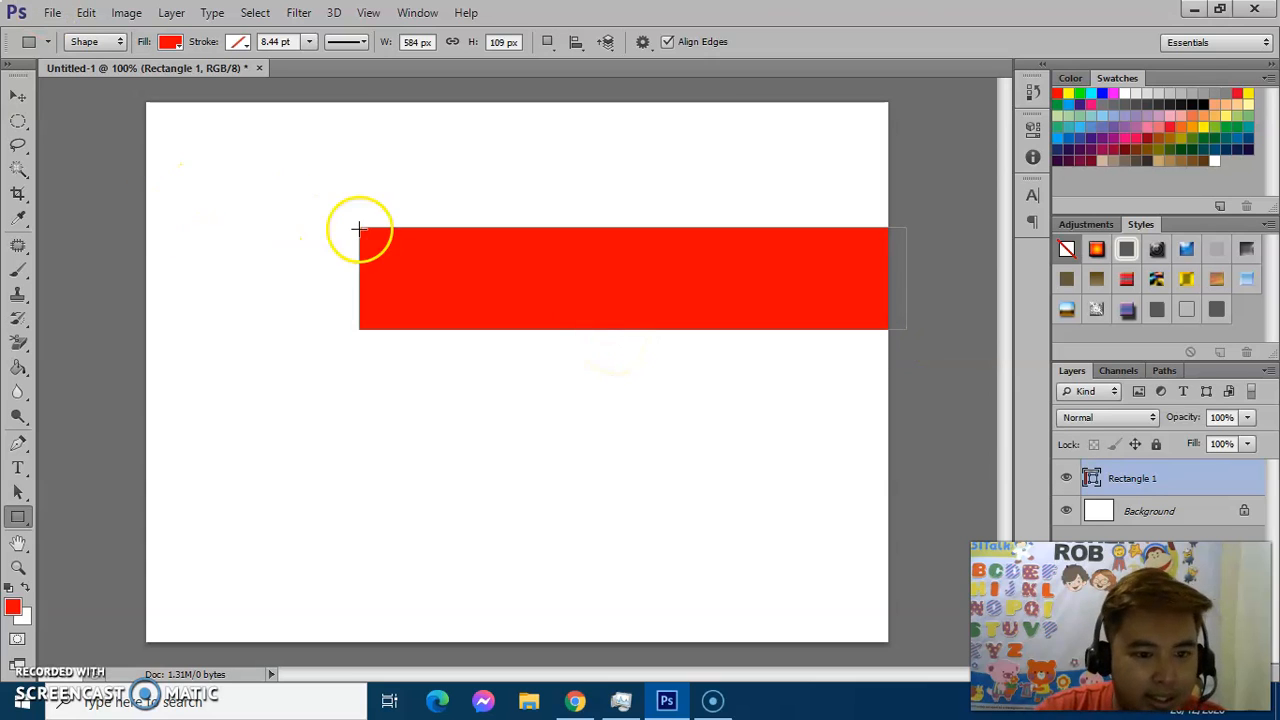
click(18, 97)
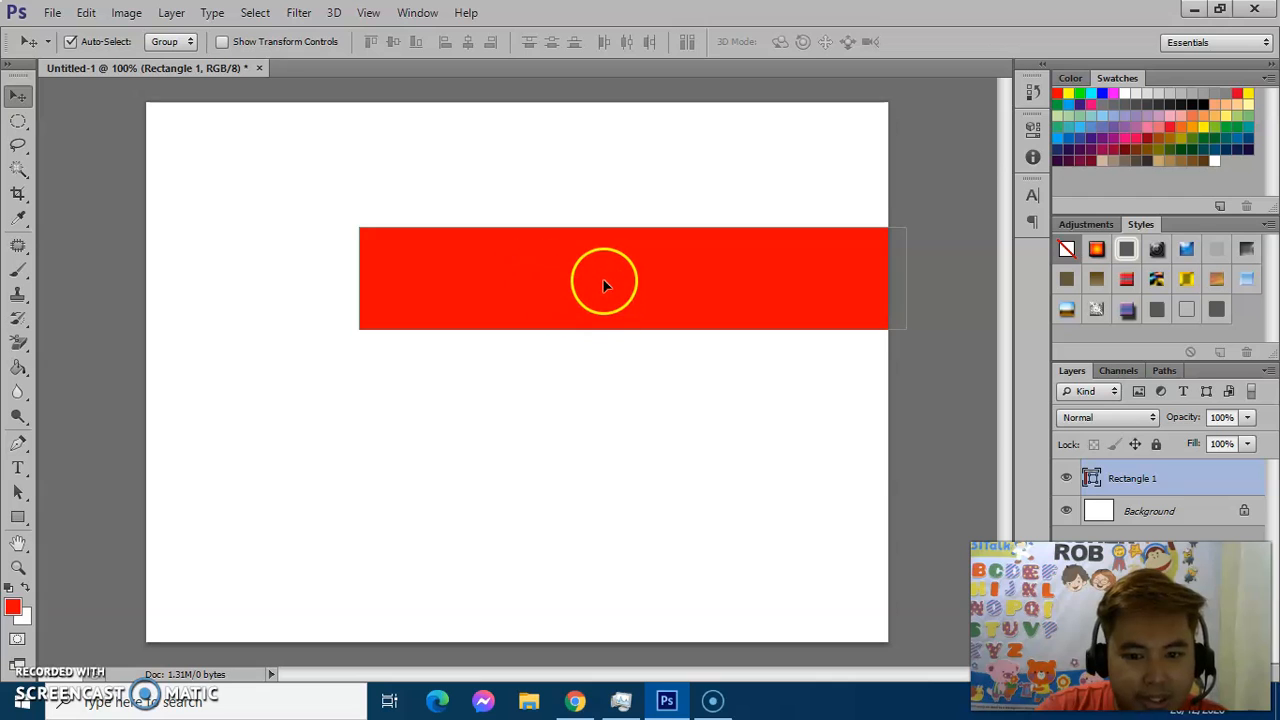
drag(603, 280, 599, 265)
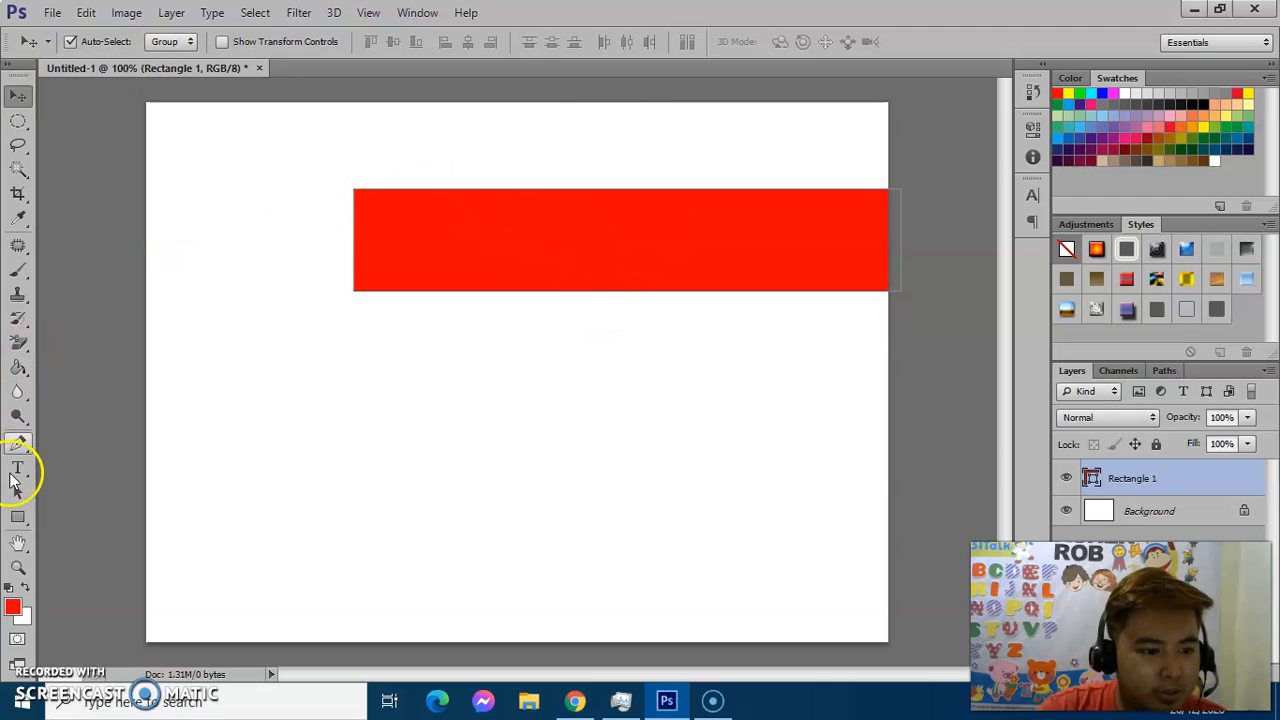
- Try blue, yellow and green fills on the rectangle and restore its red fill
click(18, 517)
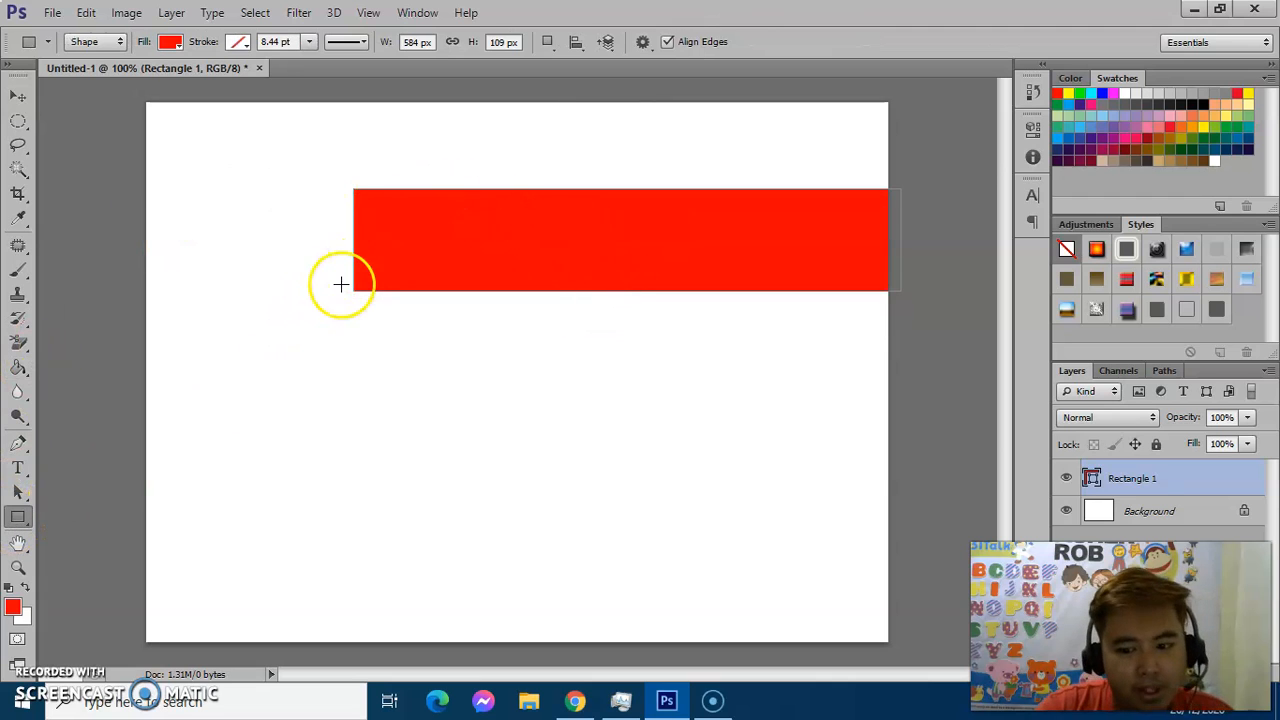
click(172, 44)
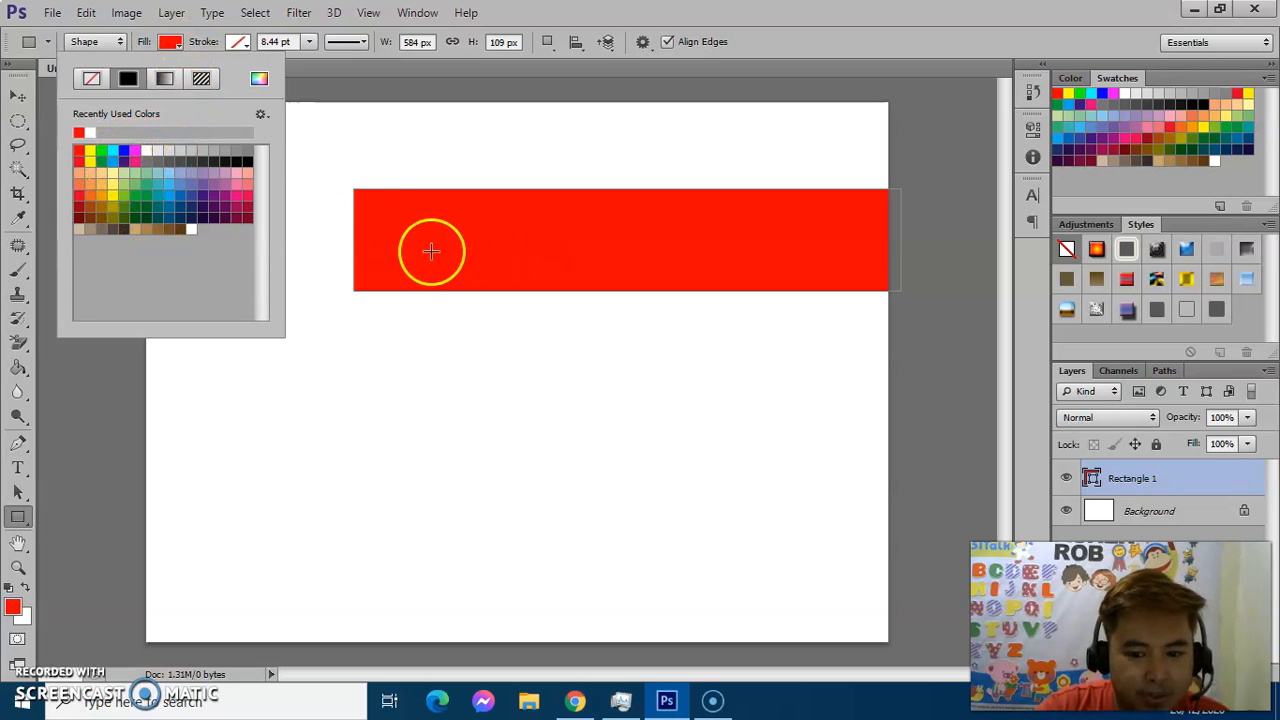
click(127, 152)
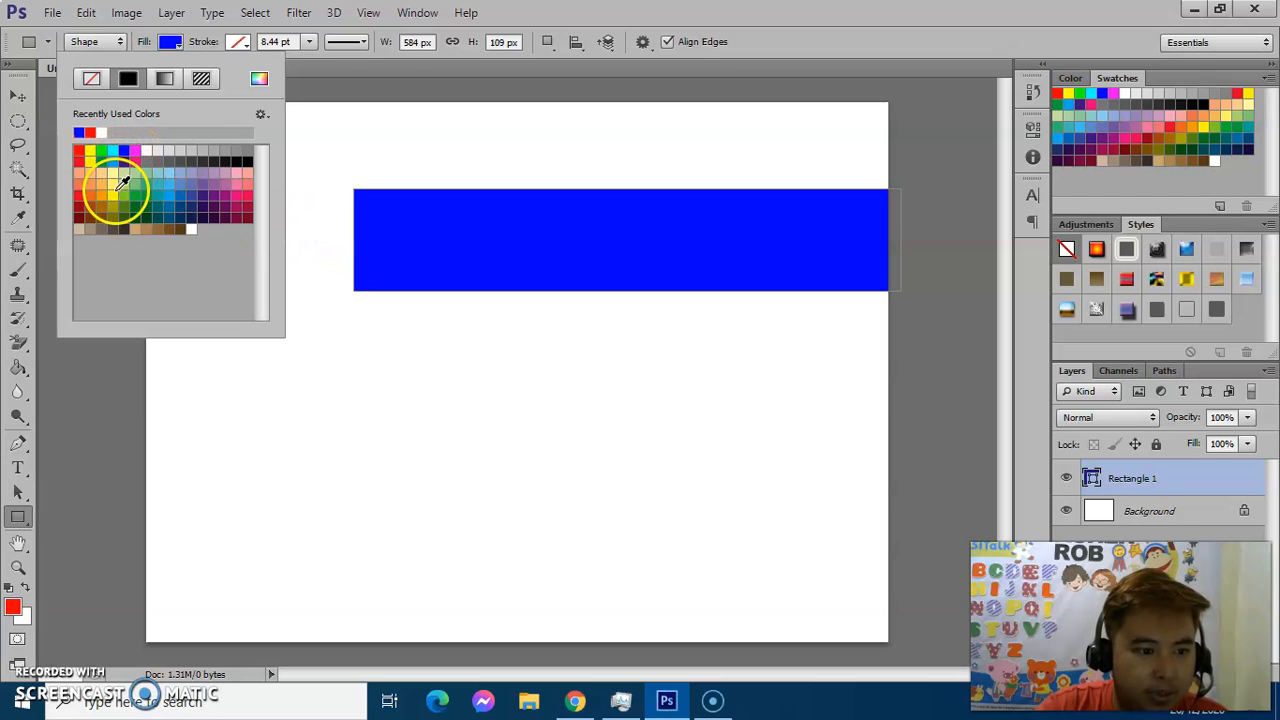
click(117, 194)
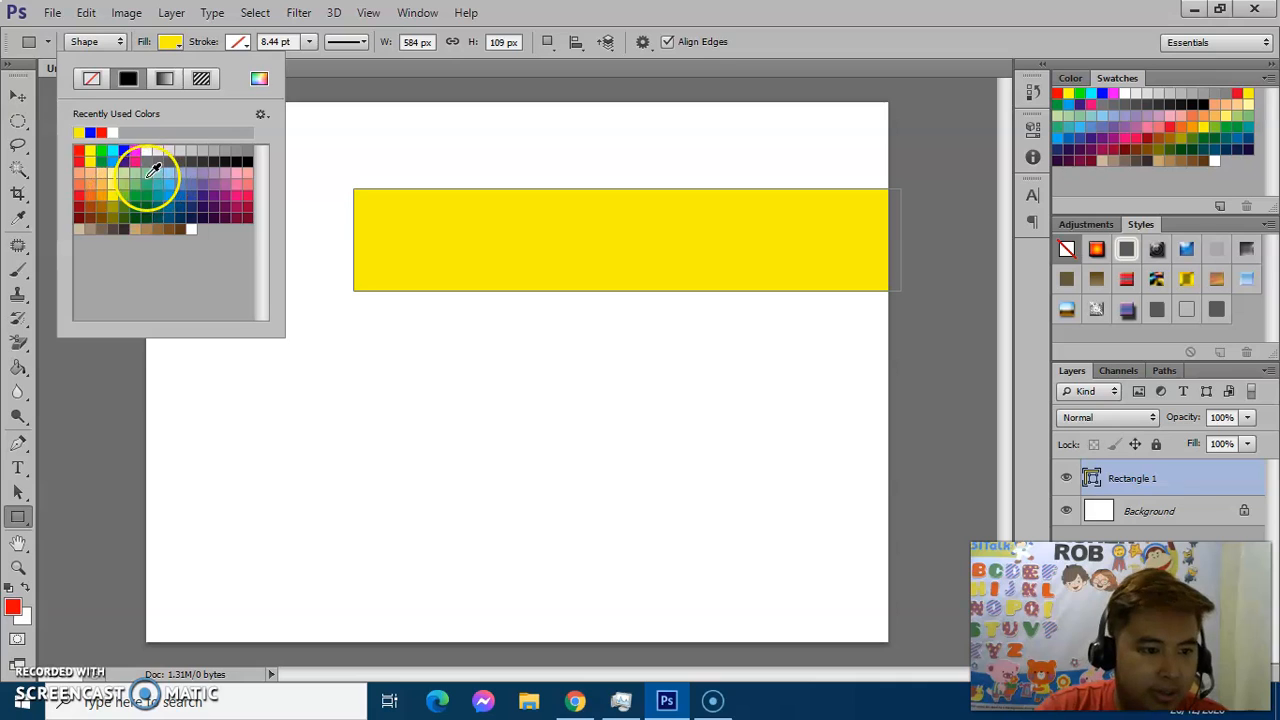
click(101, 151)
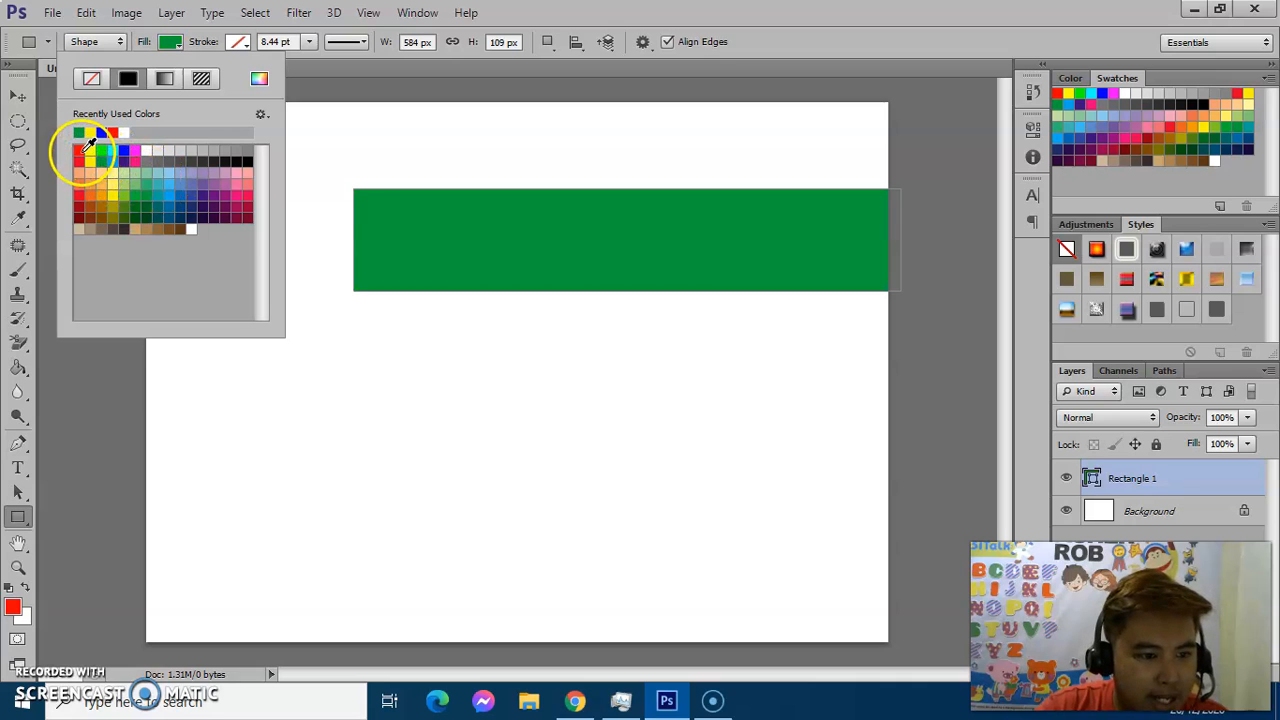
click(80, 151)
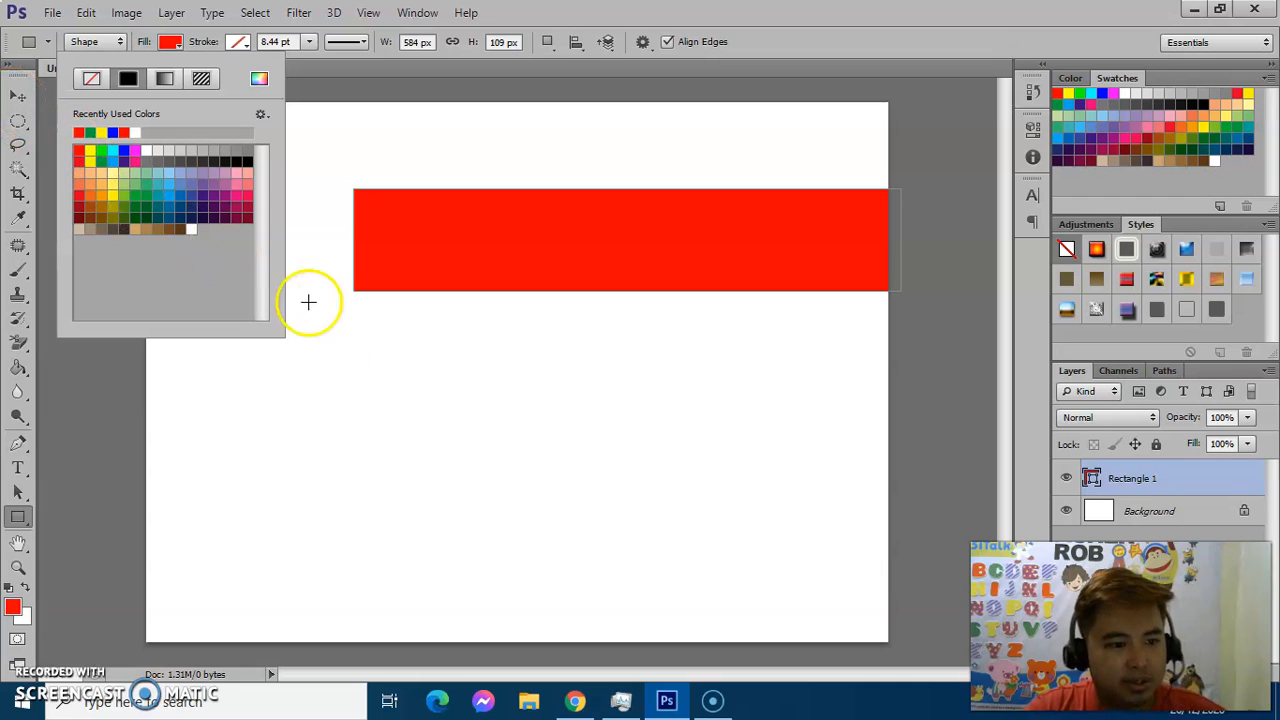
click(18, 96)
click(326, 337)
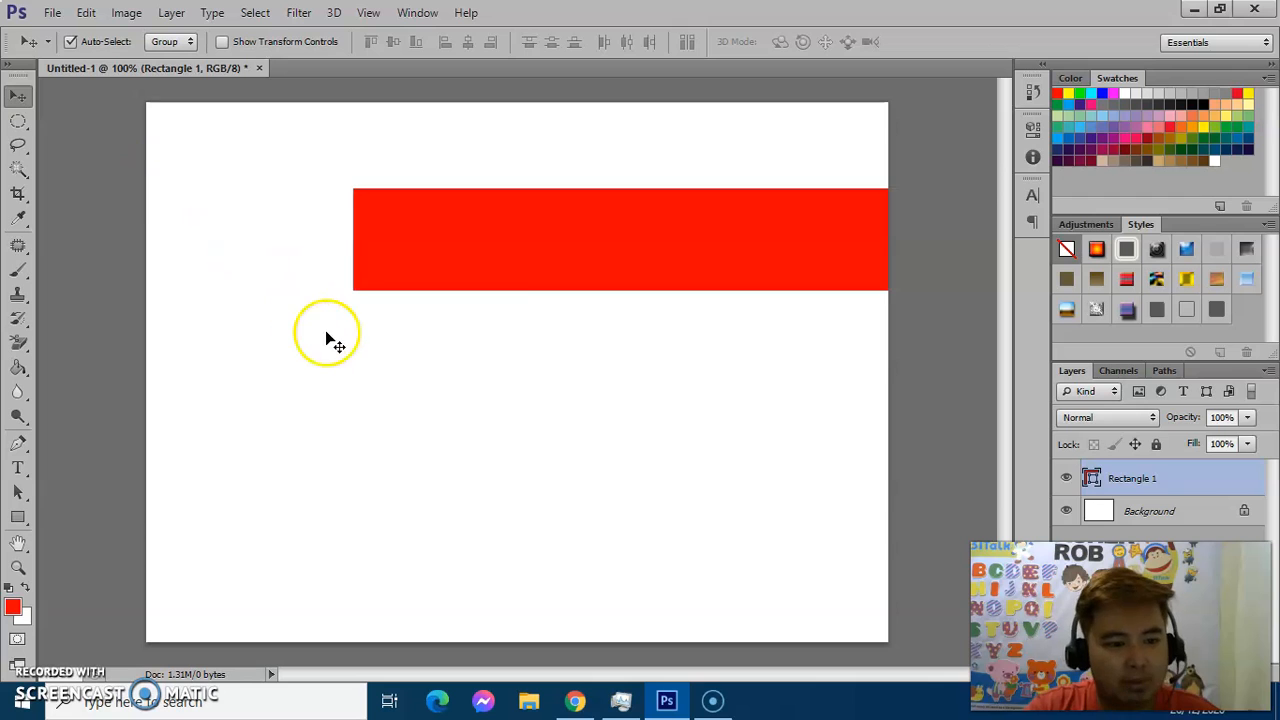
- Make the Background layer active and switch back to the Rectangle 1 layer
click(532, 276)
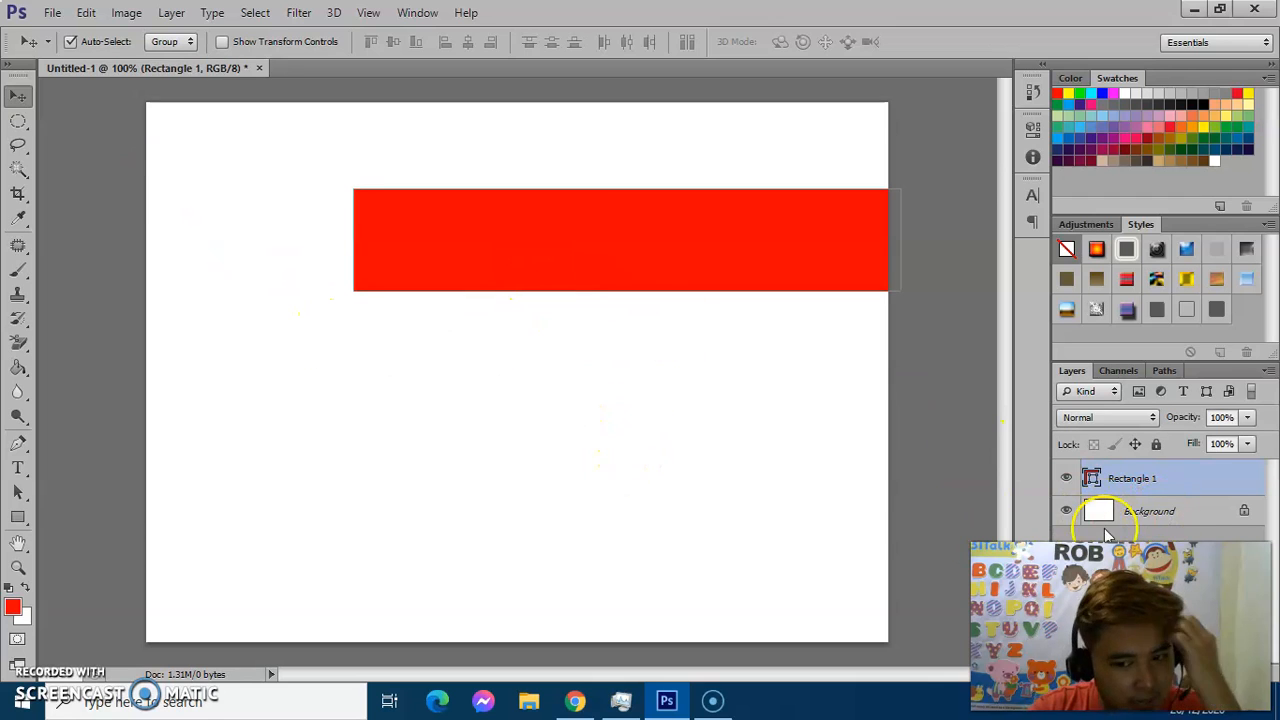
click(1150, 514)
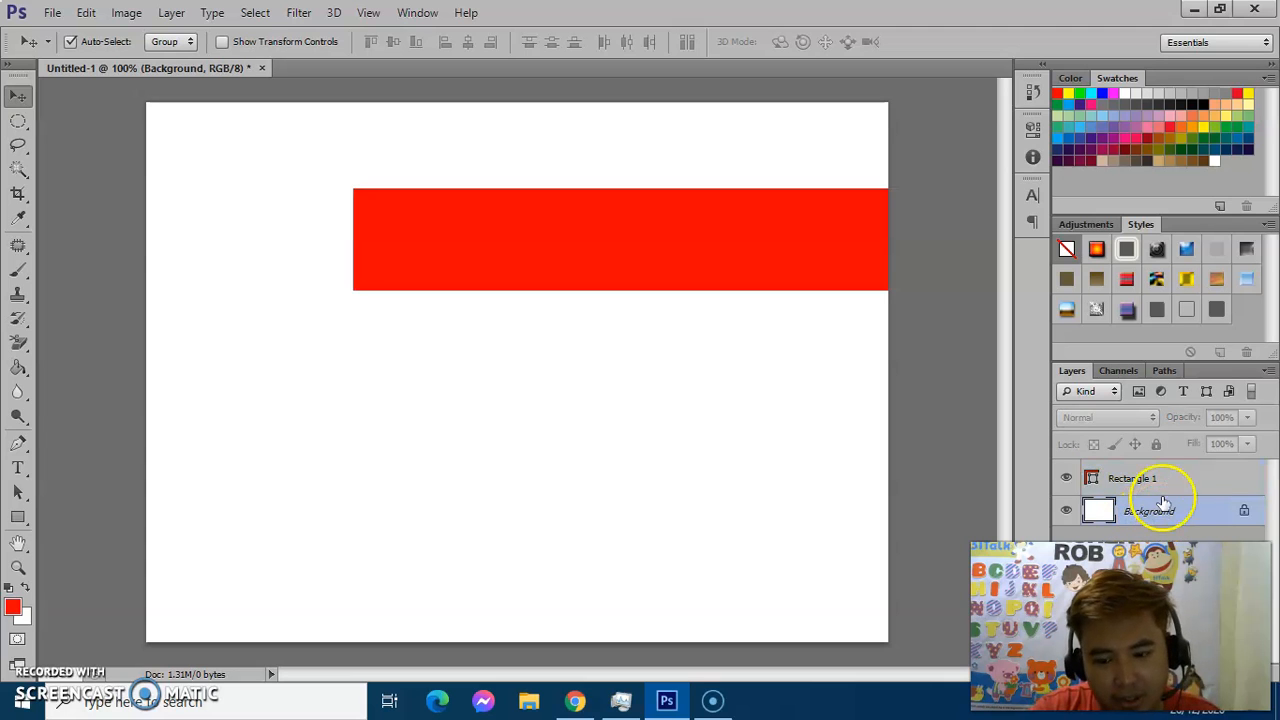
click(1152, 480)
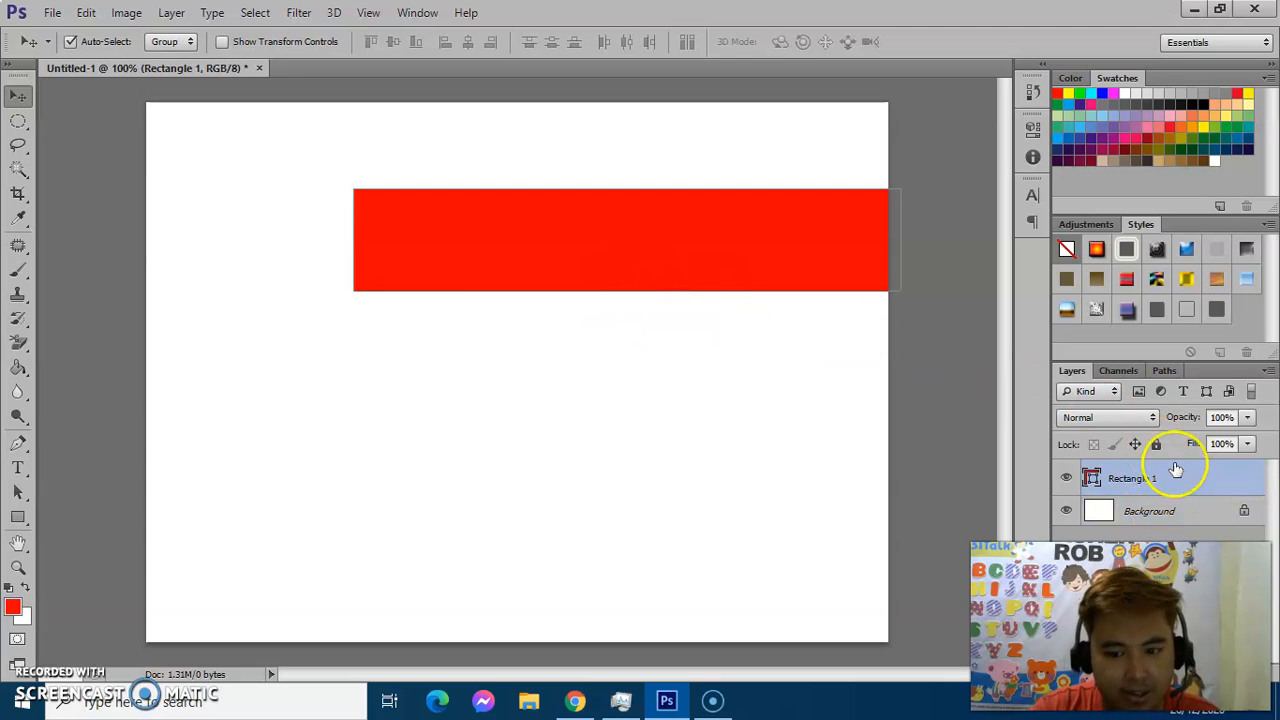
- Move the red rectangle around the canvas and place it in the upper part, flush with the canvas's right edge
click(24, 99)
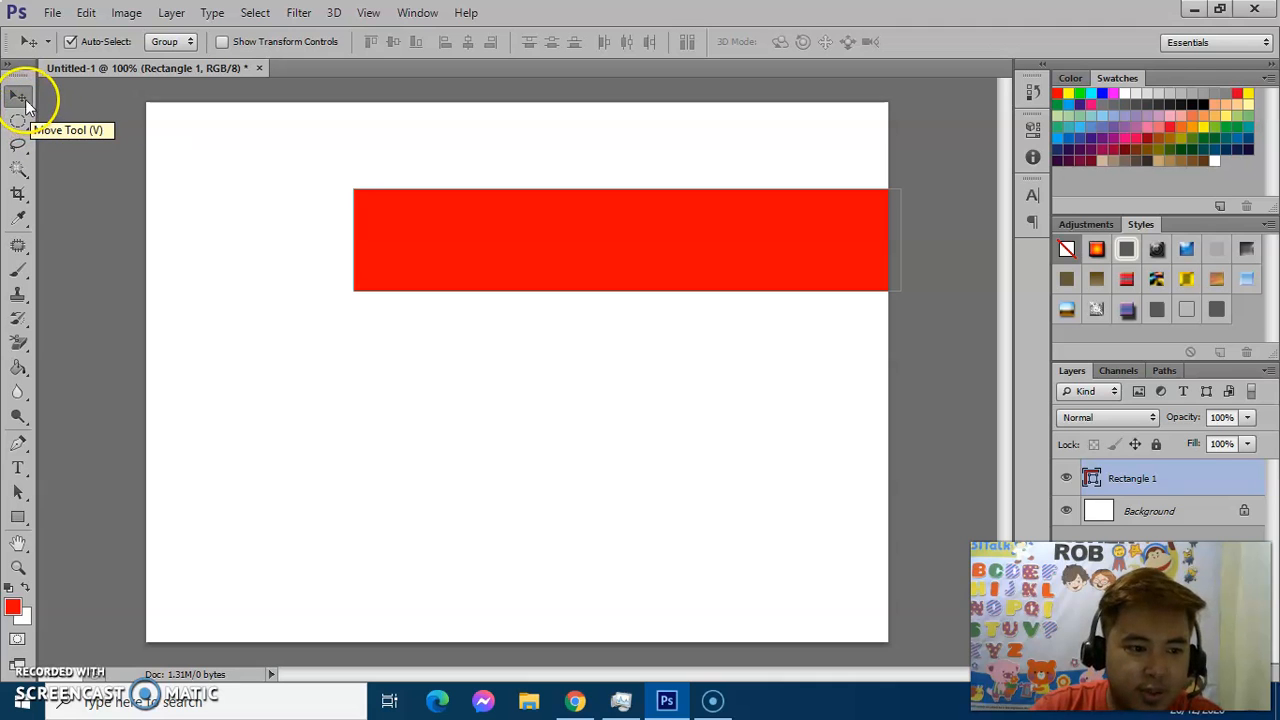
drag(454, 251, 483, 498)
drag(426, 460, 357, 289)
drag(349, 240, 379, 252)
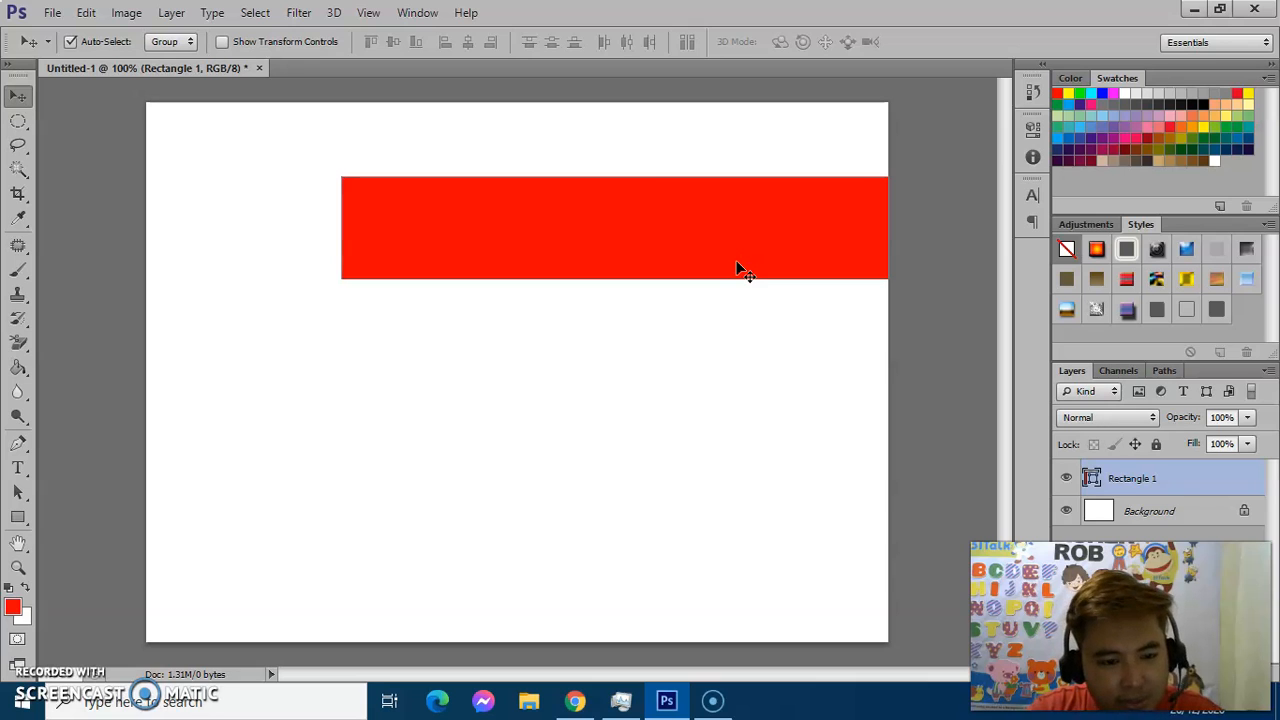
- Skew the red rectangle's lower-left corner outward into a slanted end, then shift the shape right past the canvas edge and apply the transform
key(ctrl+t)
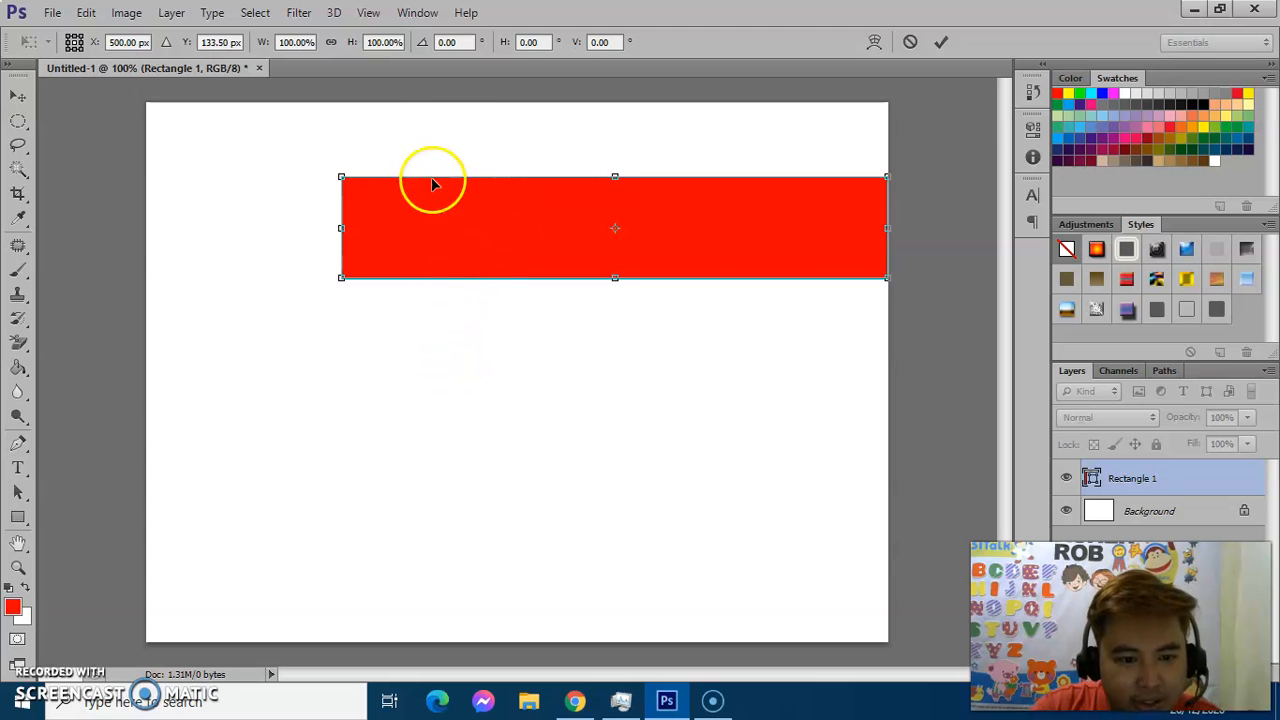
right_click(491, 234)
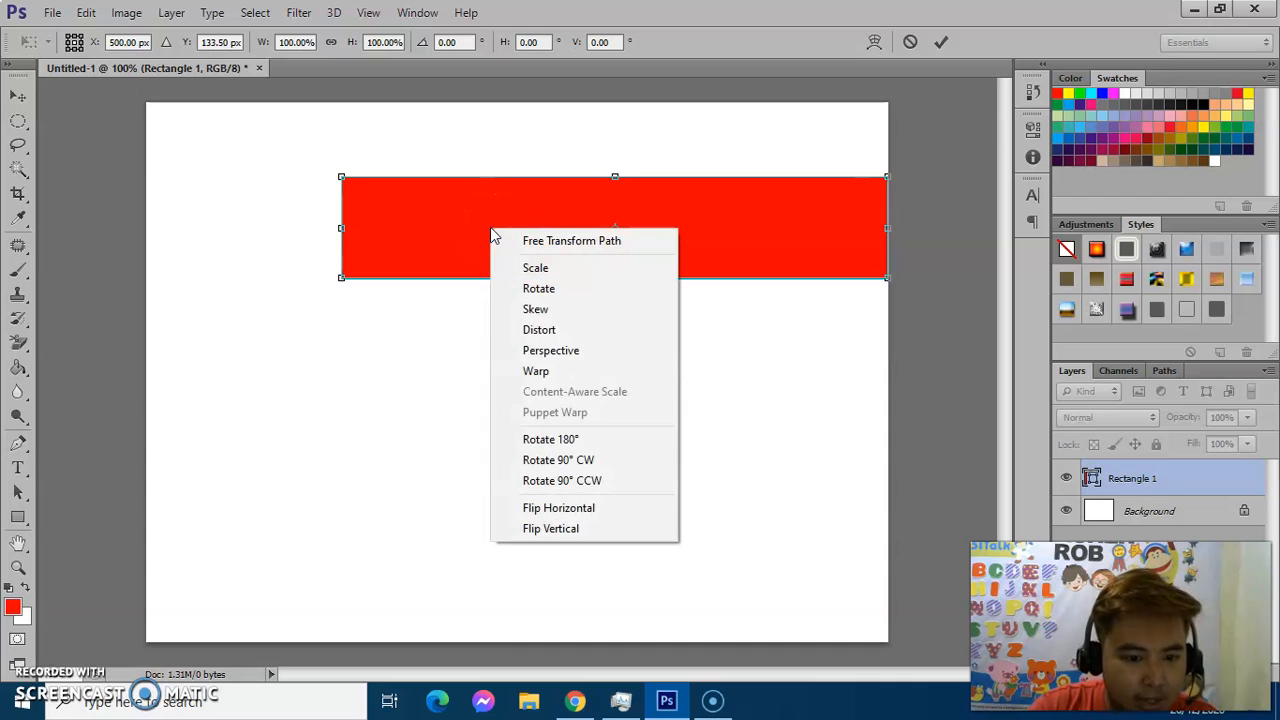
click(540, 314)
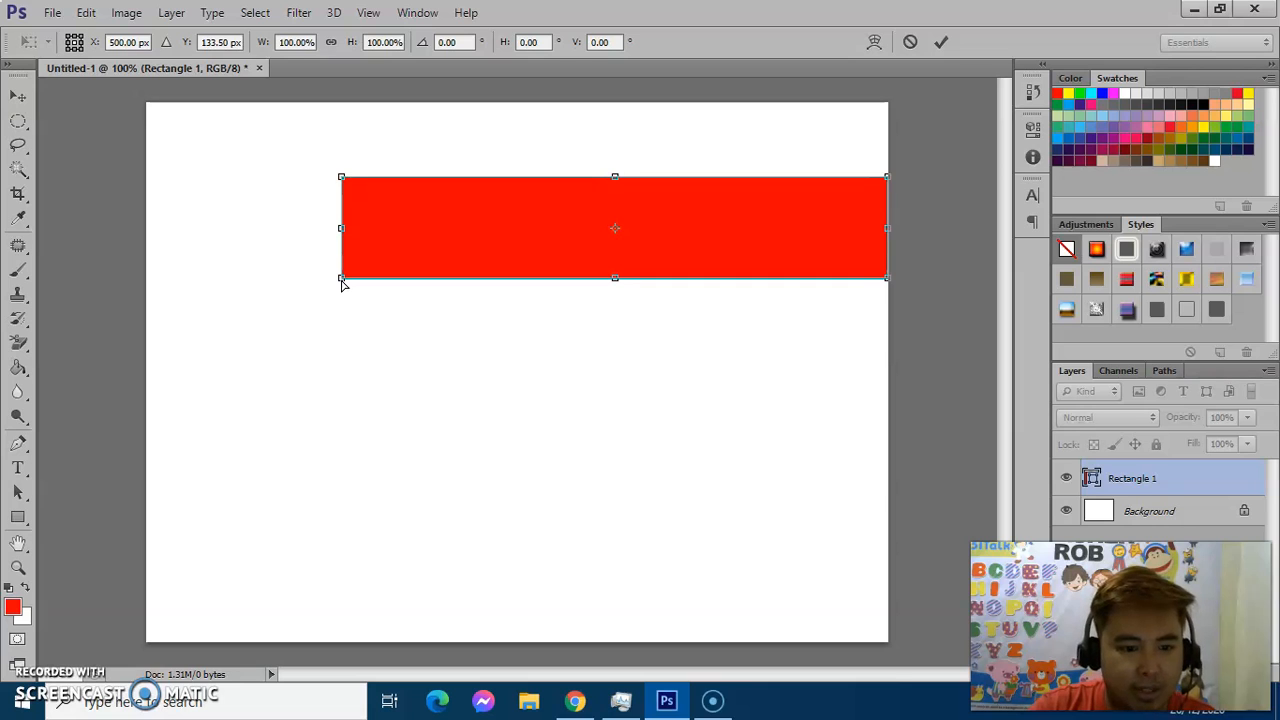
drag(336, 279, 245, 279)
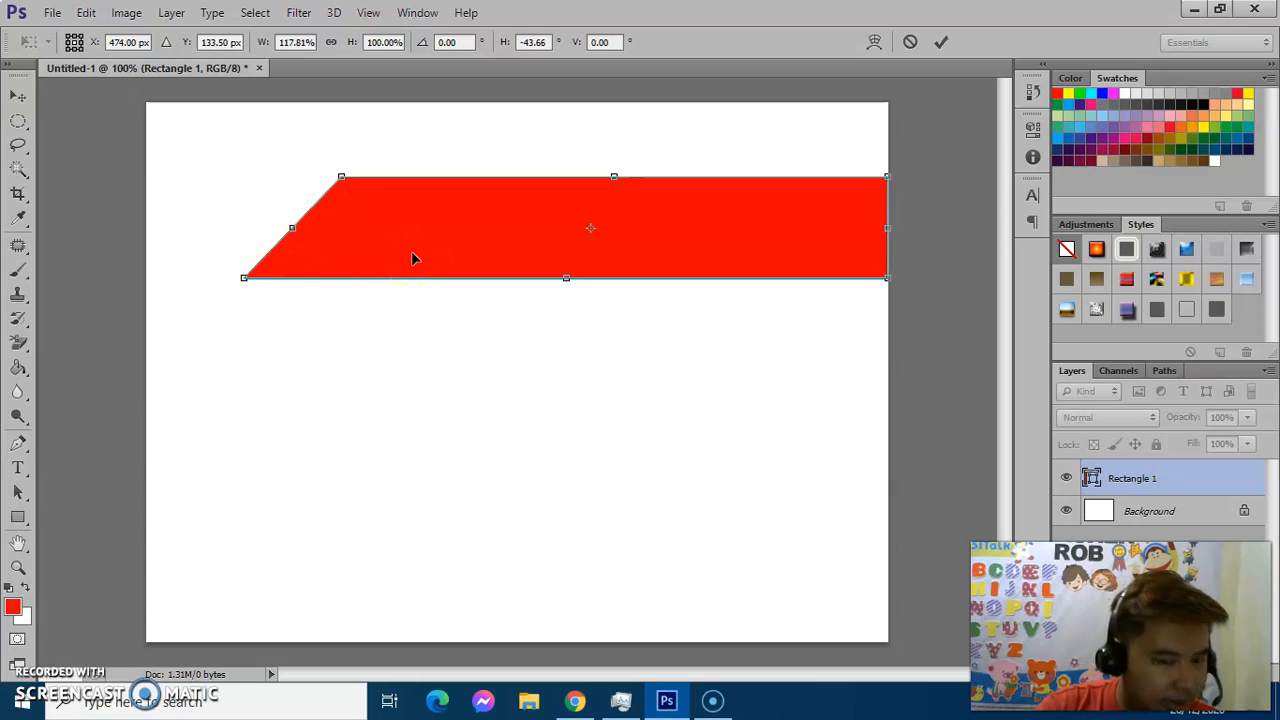
mouse_move(462, 250)
mouse_down()
mouse_move(490, 249)
mouse_move(477, 243)
mouse_up()
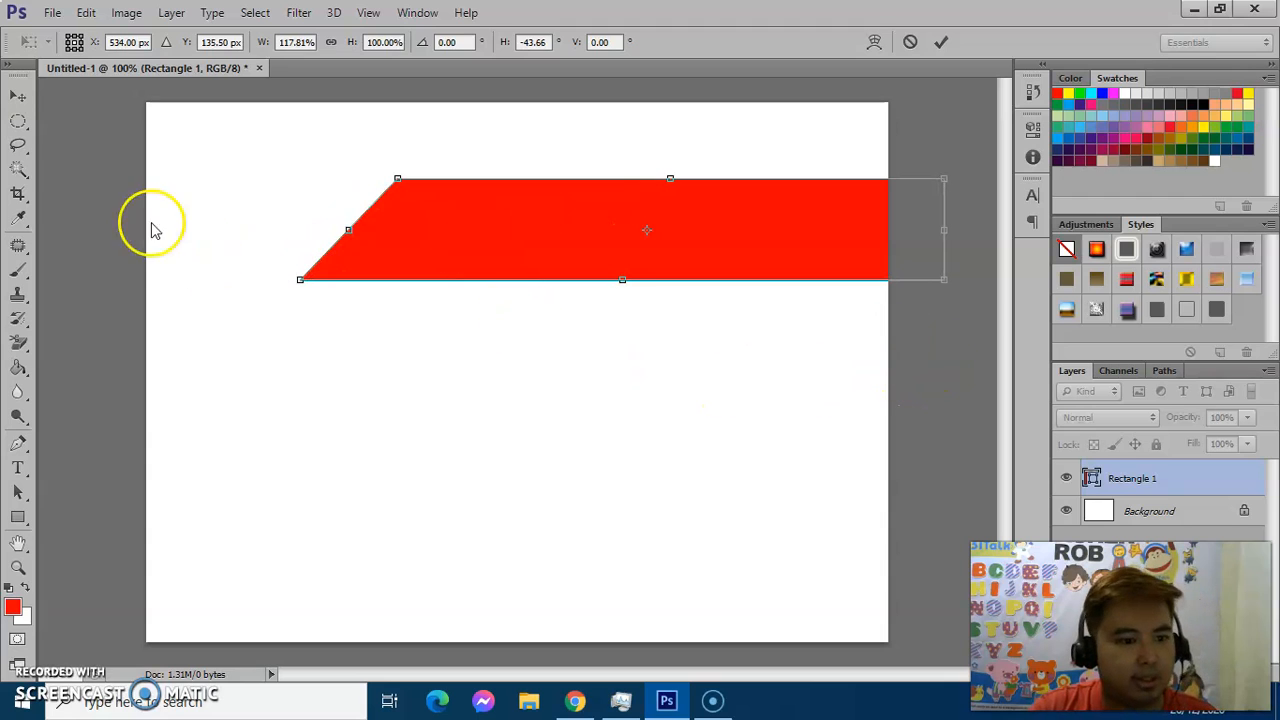
click(20, 99)
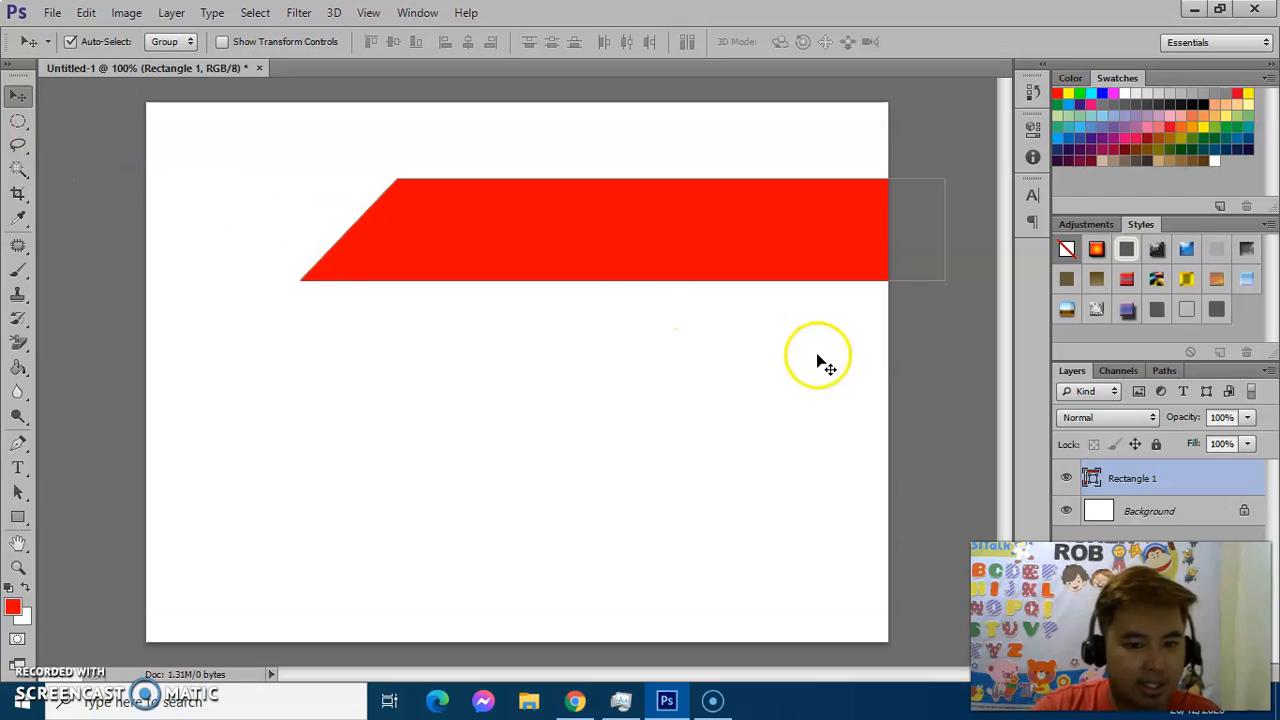
click(923, 351)
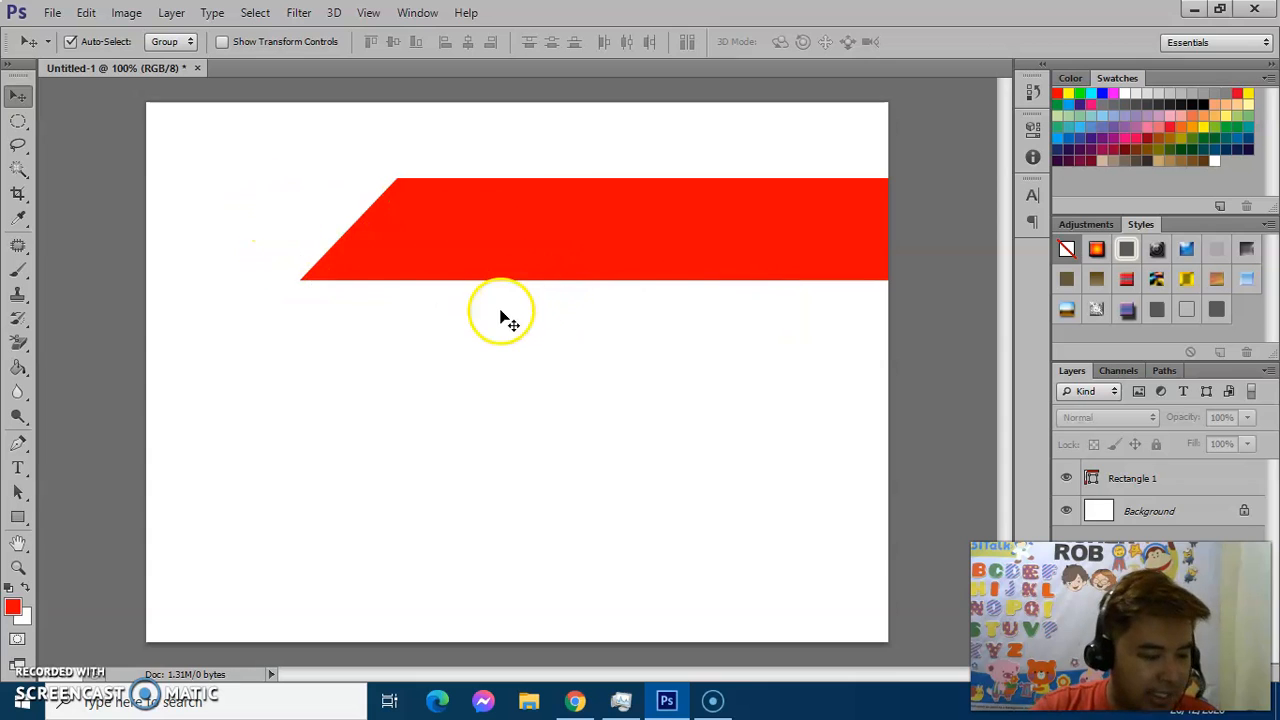
- Draw a green-filled rectangle about 310 by 458 px with the Rectangle Tool over the canvas's upper-left corner
click(27, 515)
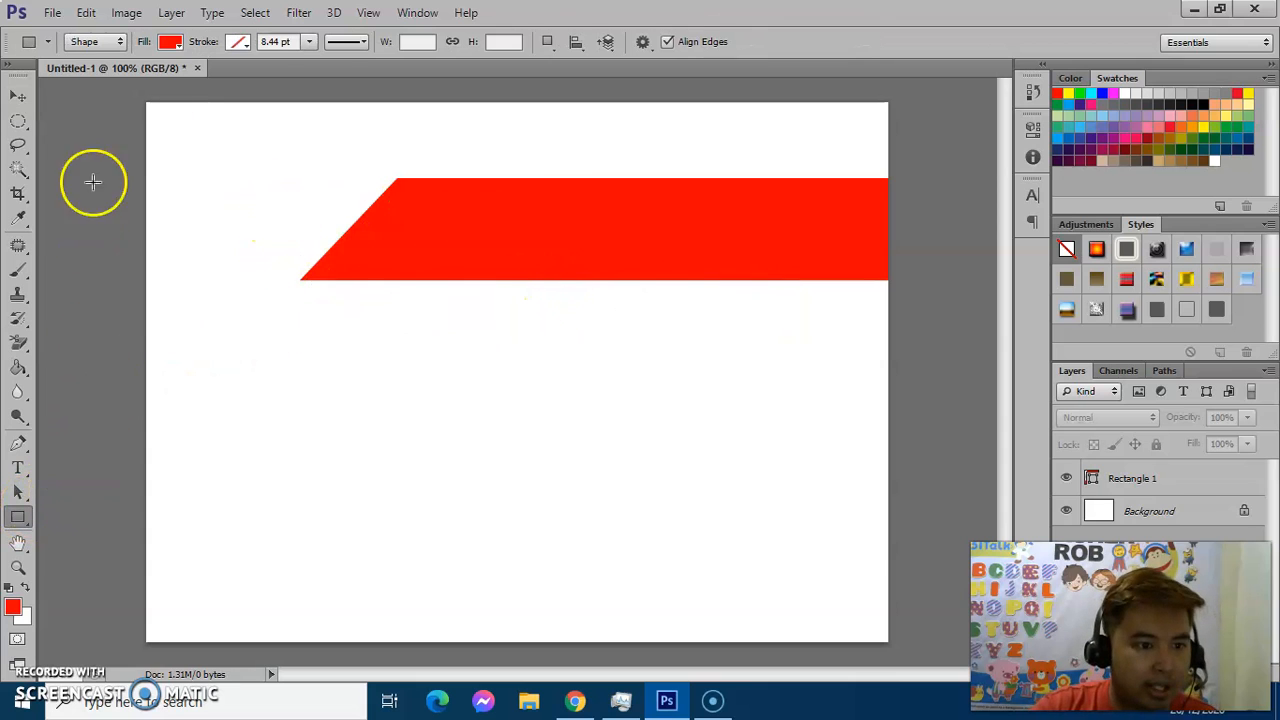
click(170, 42)
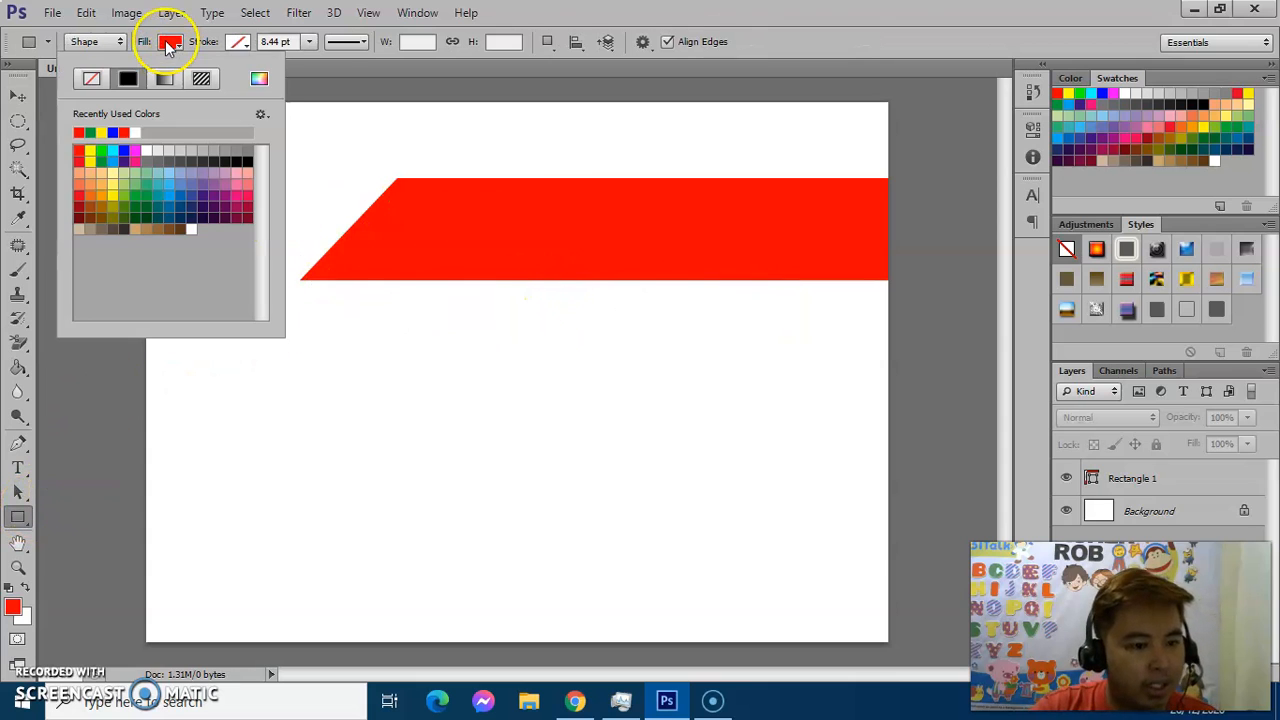
click(158, 220)
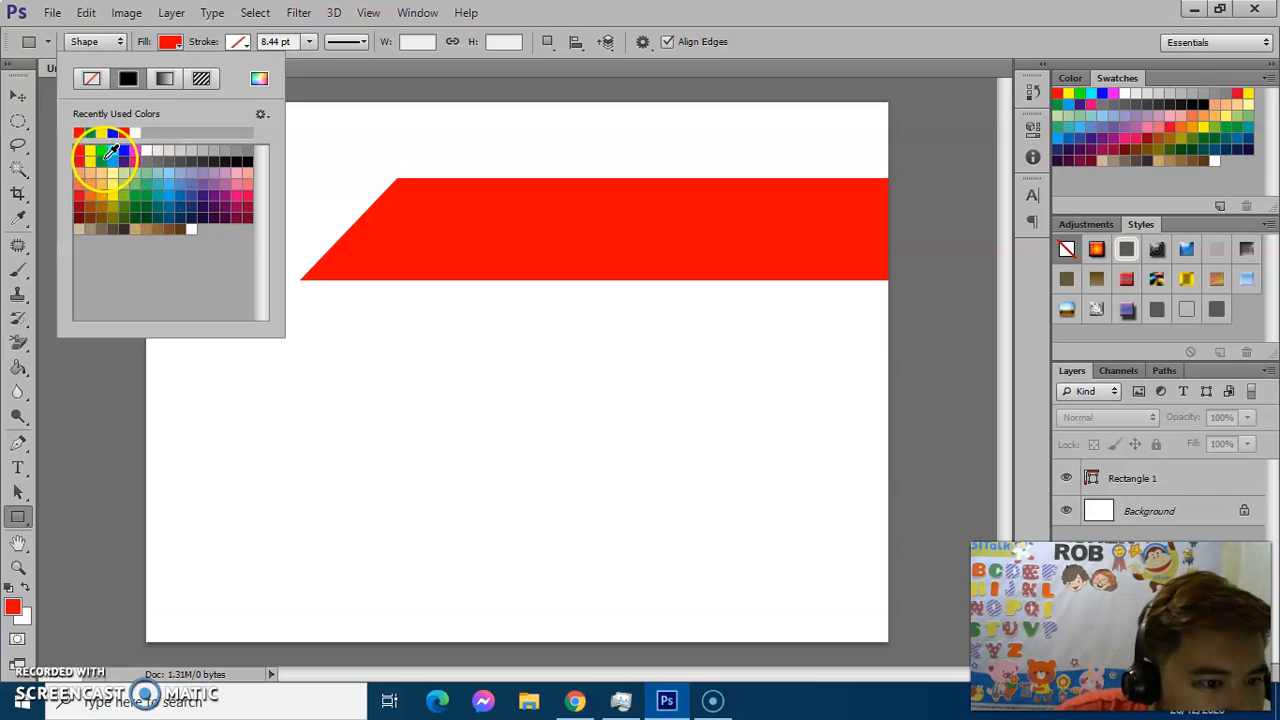
click(18, 96)
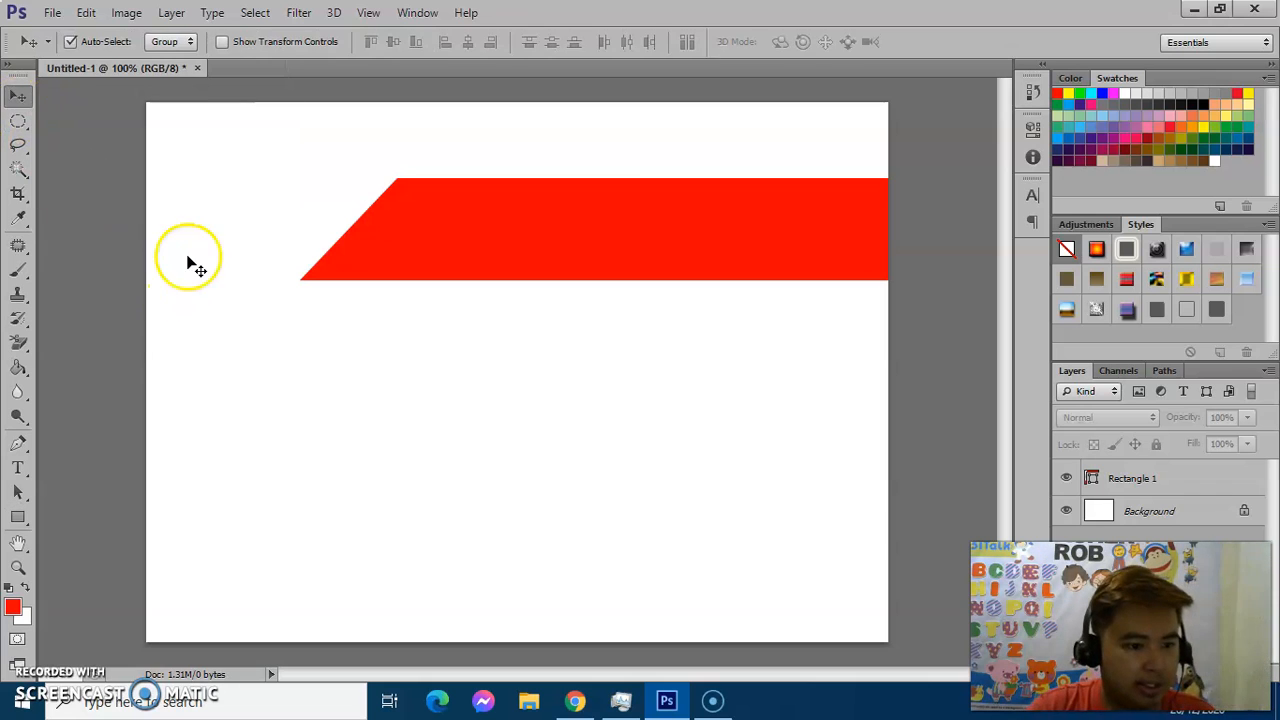
click(18, 517)
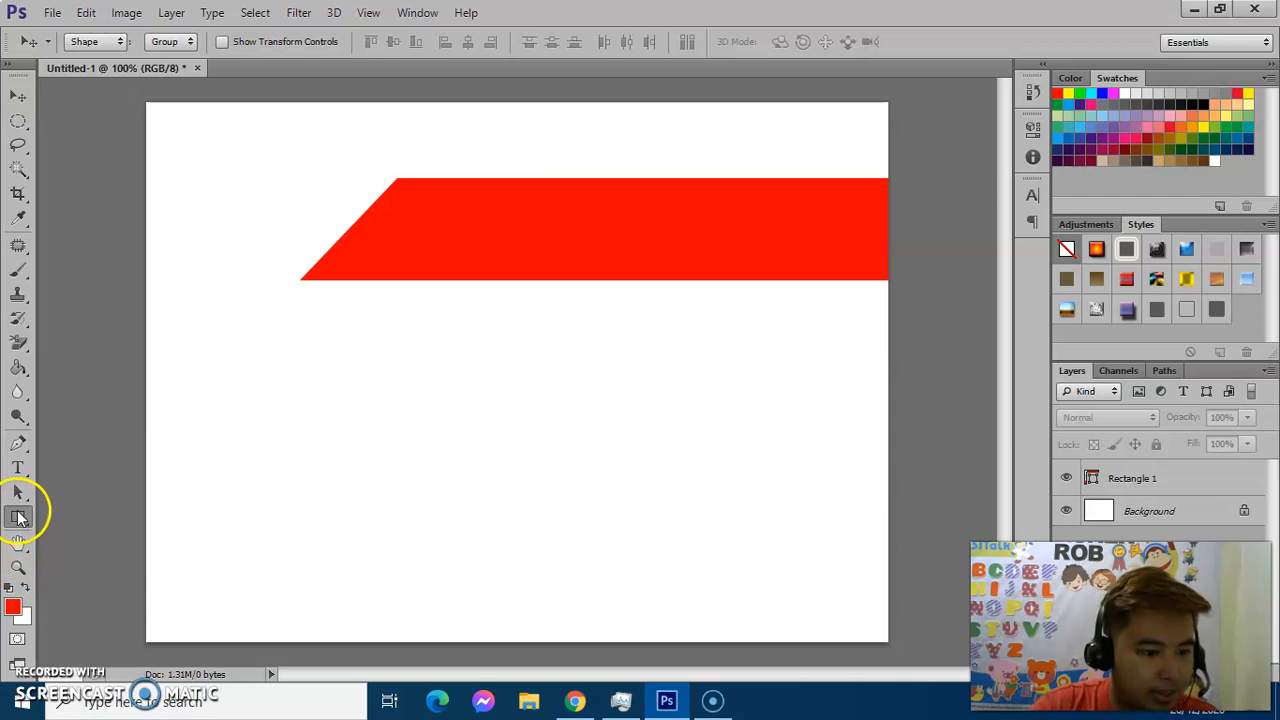
drag(134, 94, 424, 521)
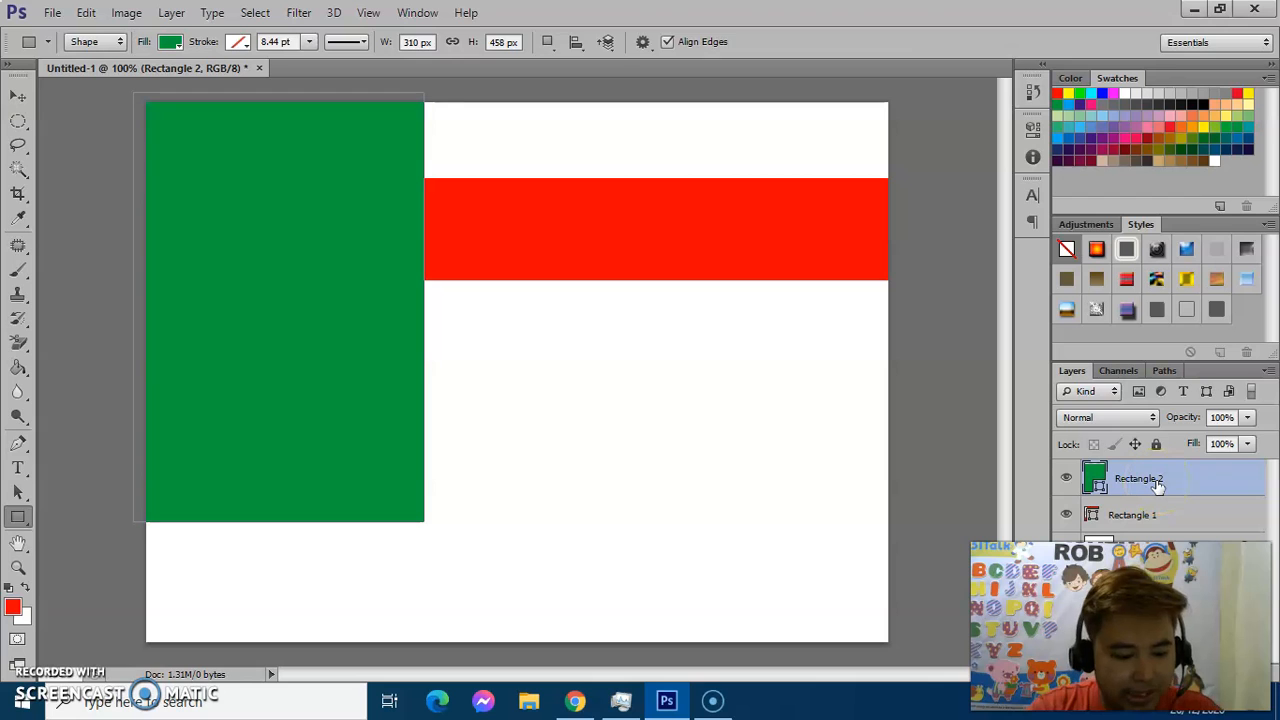
- Skew the green rectangle into a diagonal edge by pulling its lower-right corner inward and its upper-right corner outward, and apply the transform
key(ctrl+t)
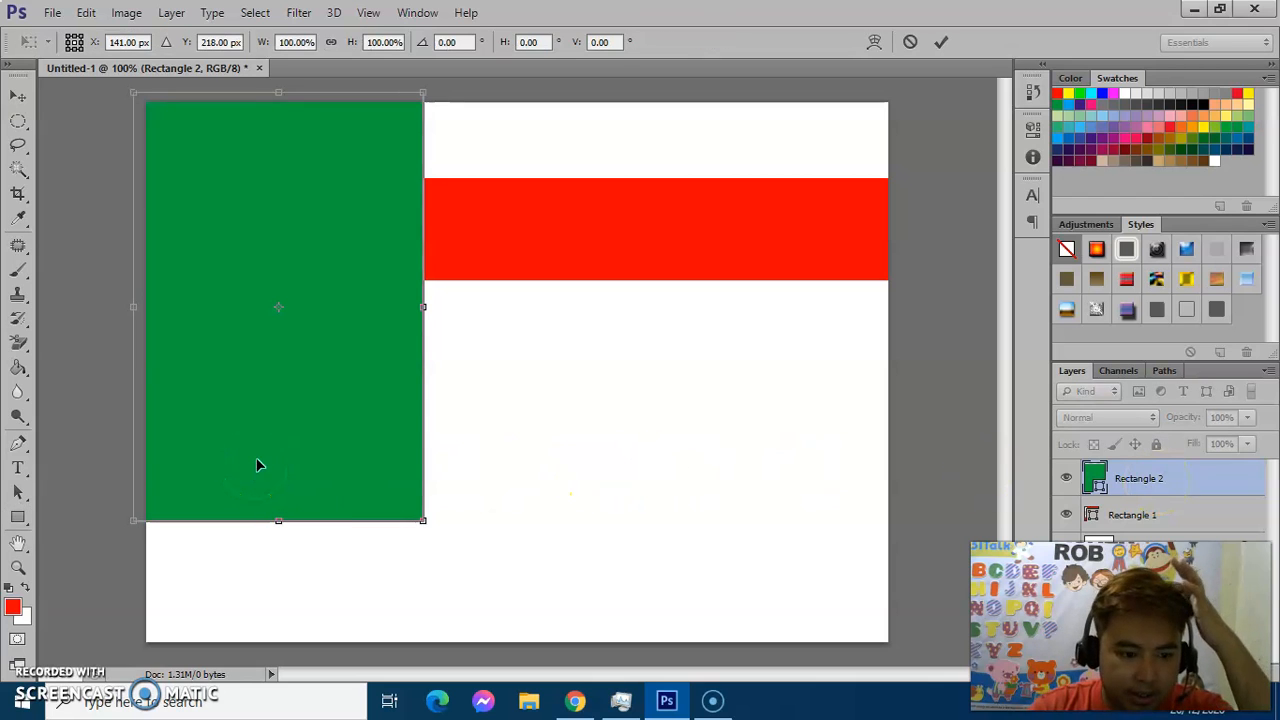
right_click(290, 388)
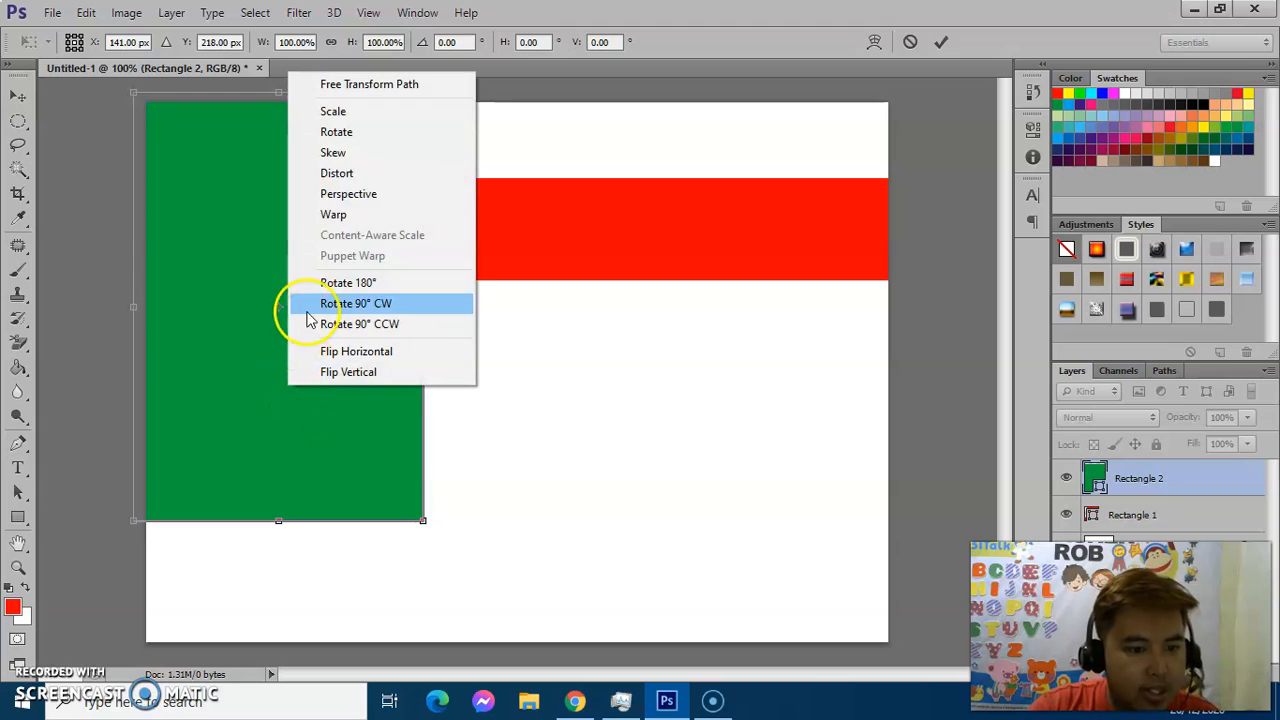
click(333, 152)
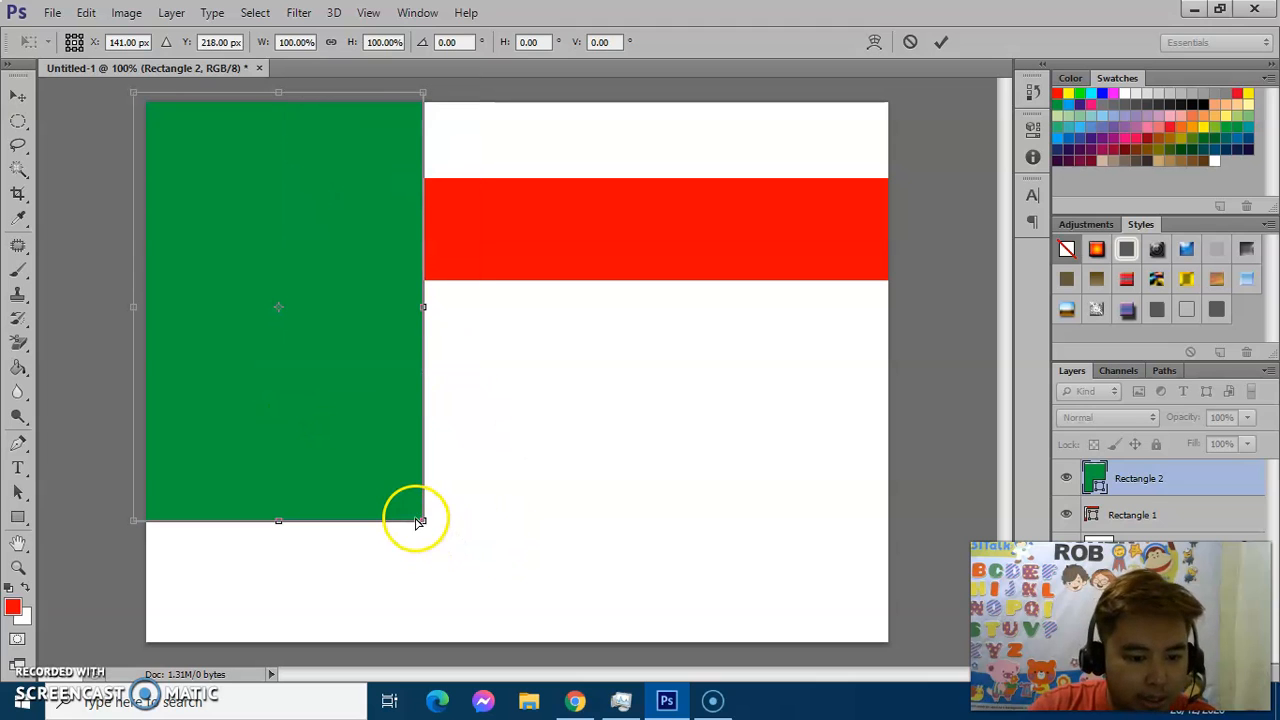
drag(422, 521, 183, 531)
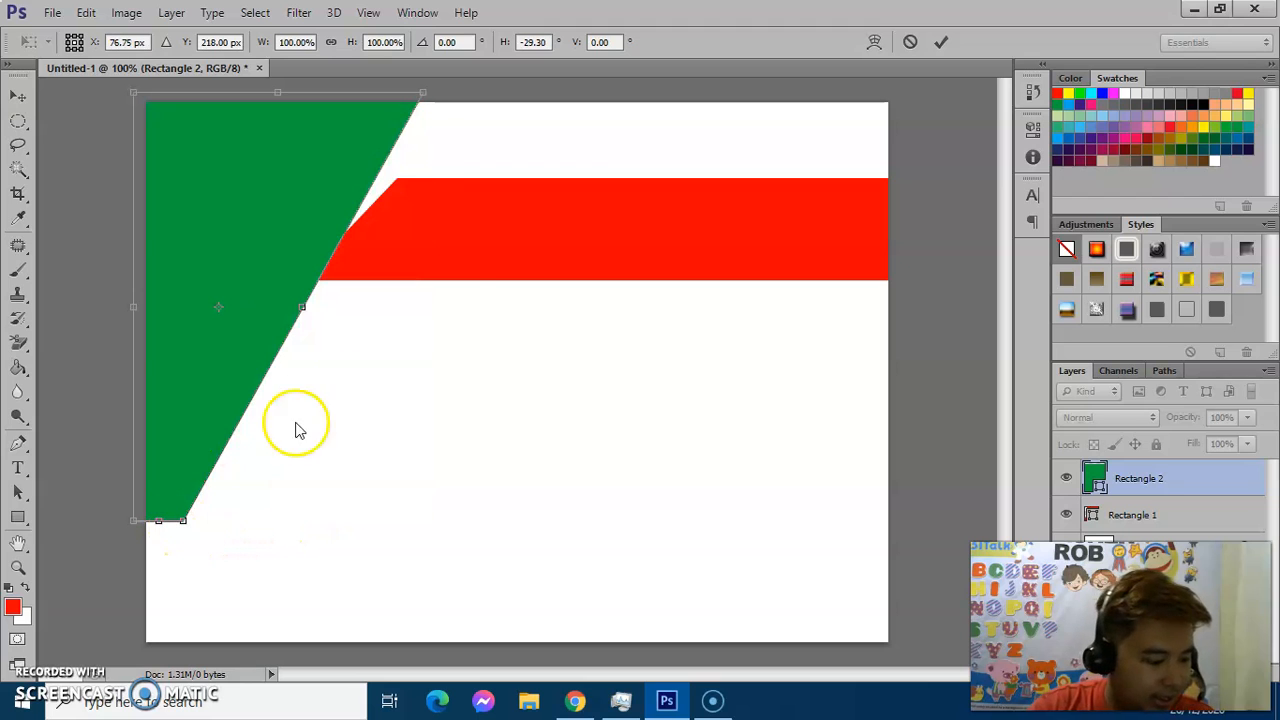
drag(425, 95, 532, 128)
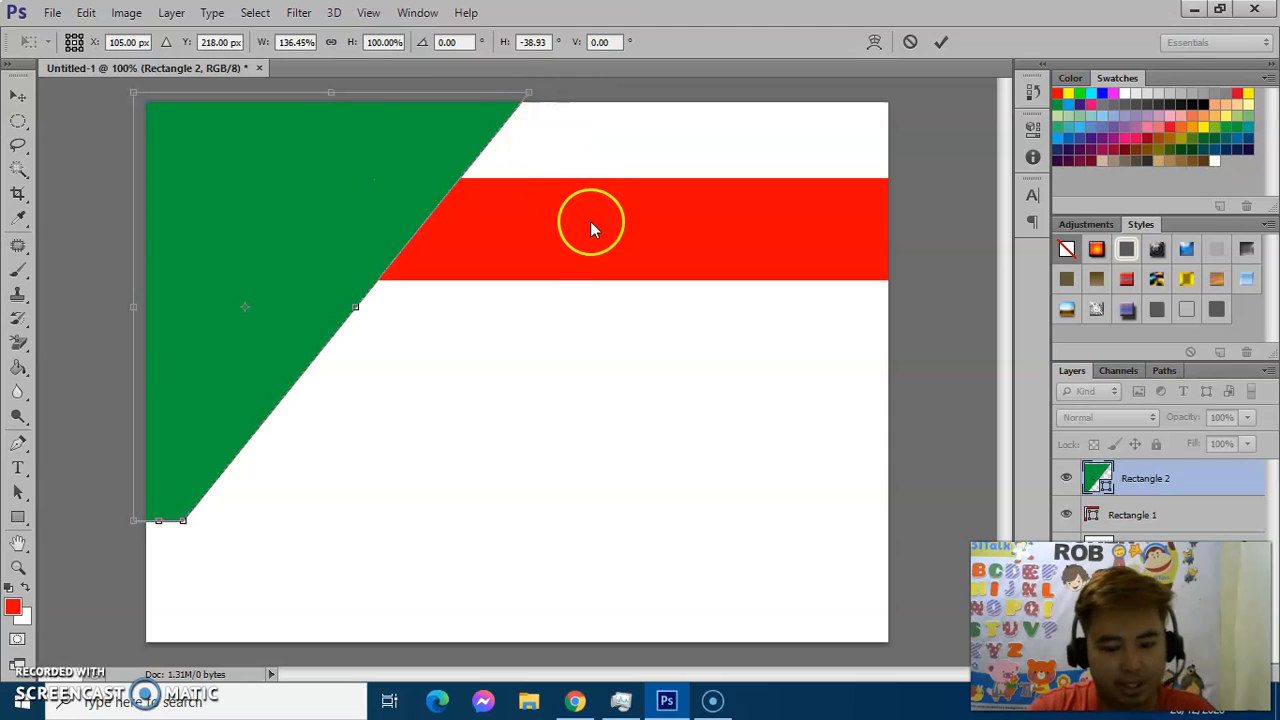
key(Return)
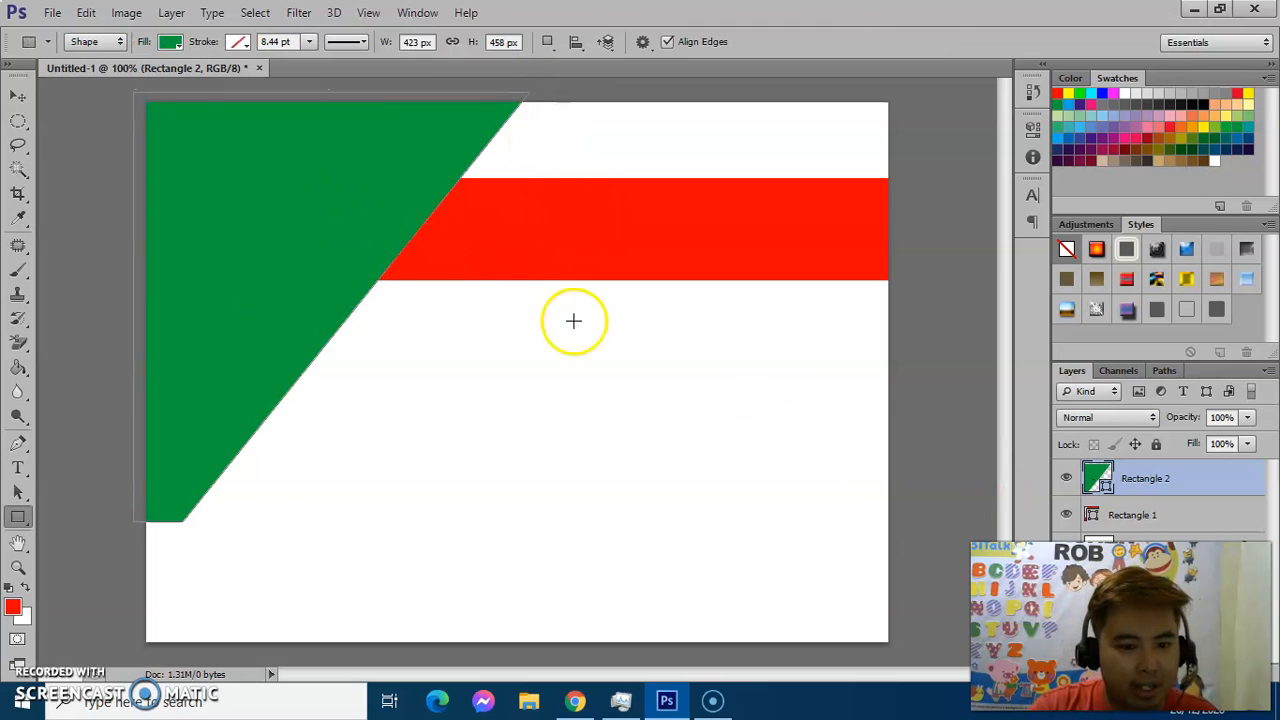
- Move the Rectangle 2 layer below Rectangle 1 so the red shape overlaps the green one, and deselect the layers
click(18, 97)
click(554, 238)
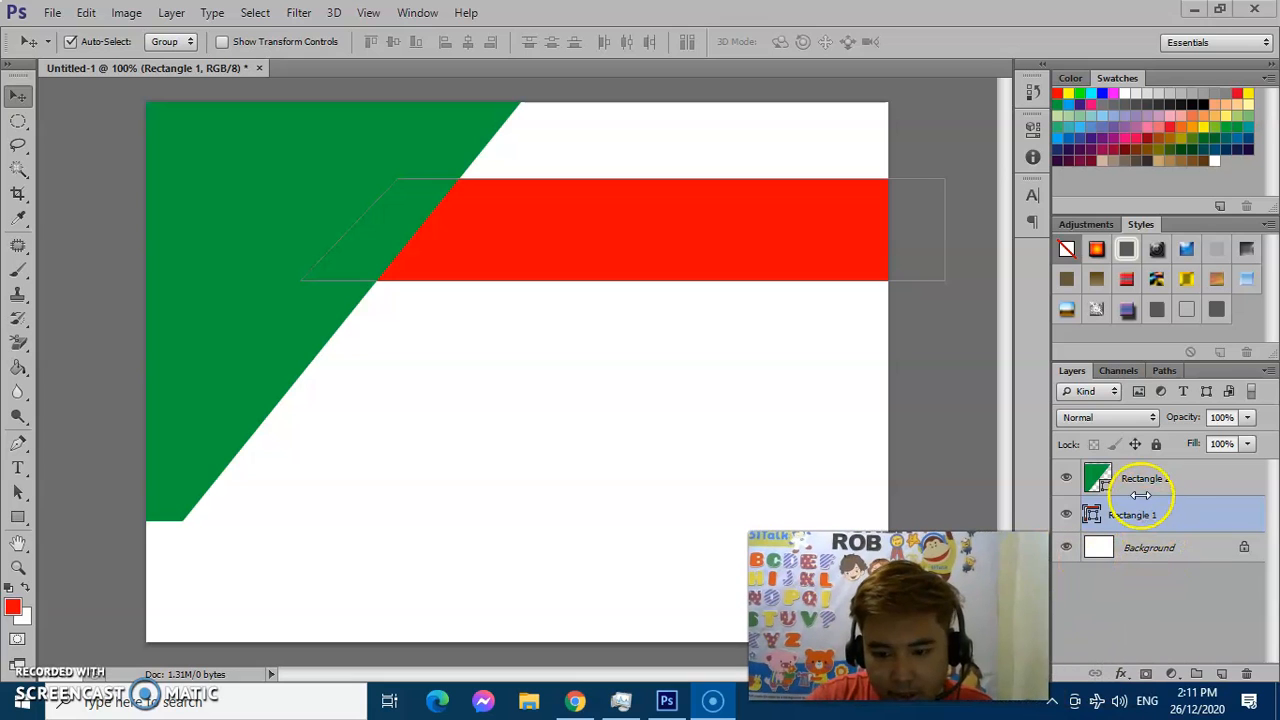
drag(1152, 482, 1146, 519)
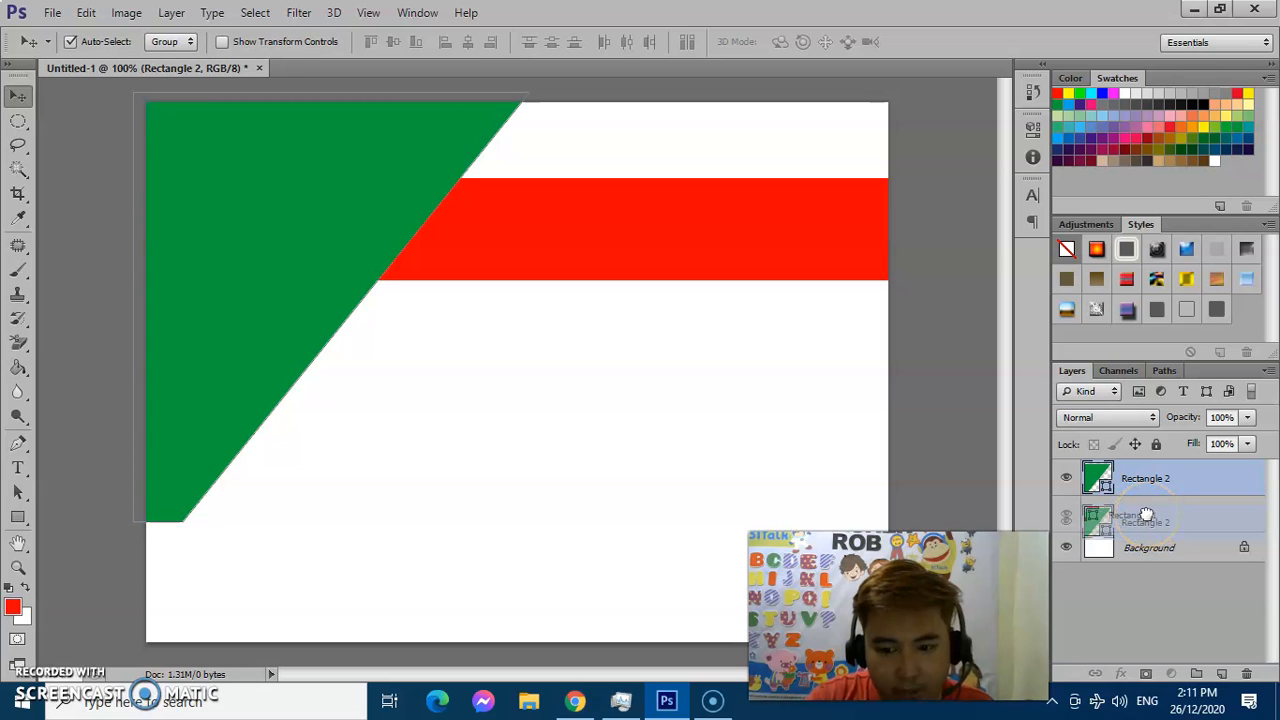
drag(1146, 515, 1140, 524)
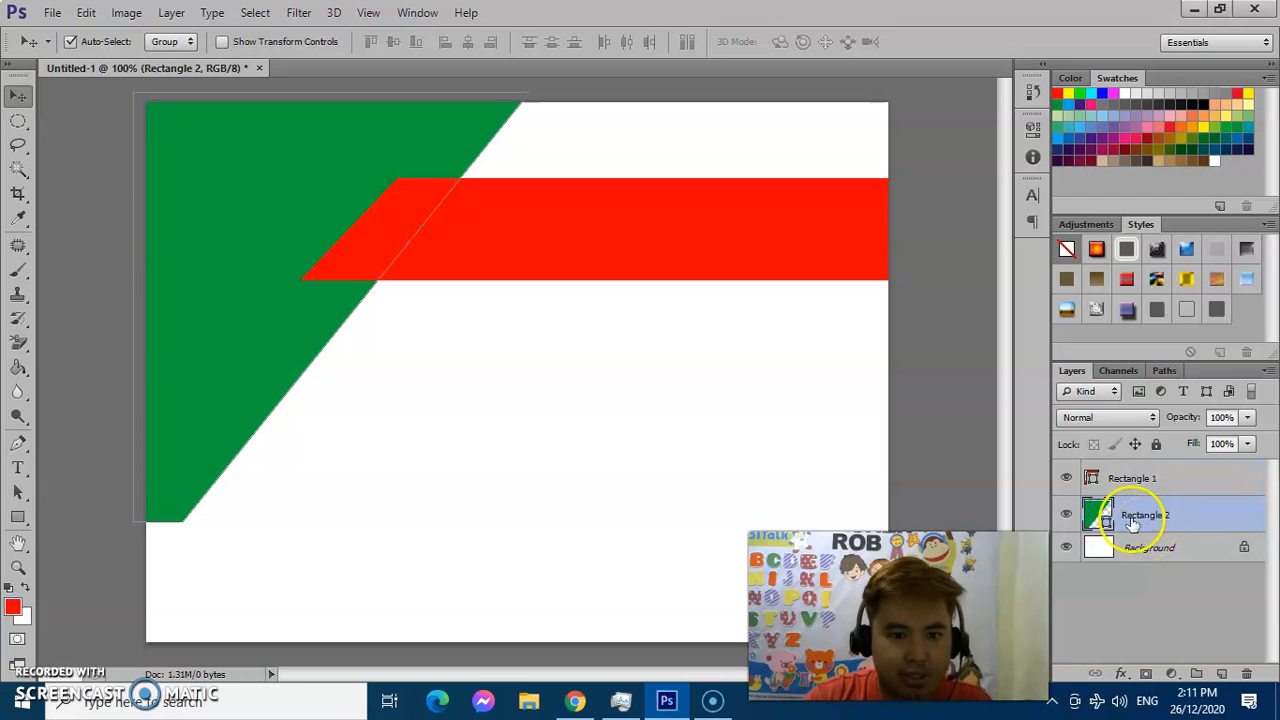
click(870, 506)
drag(898, 610, 1120, 588)
click(650, 440)
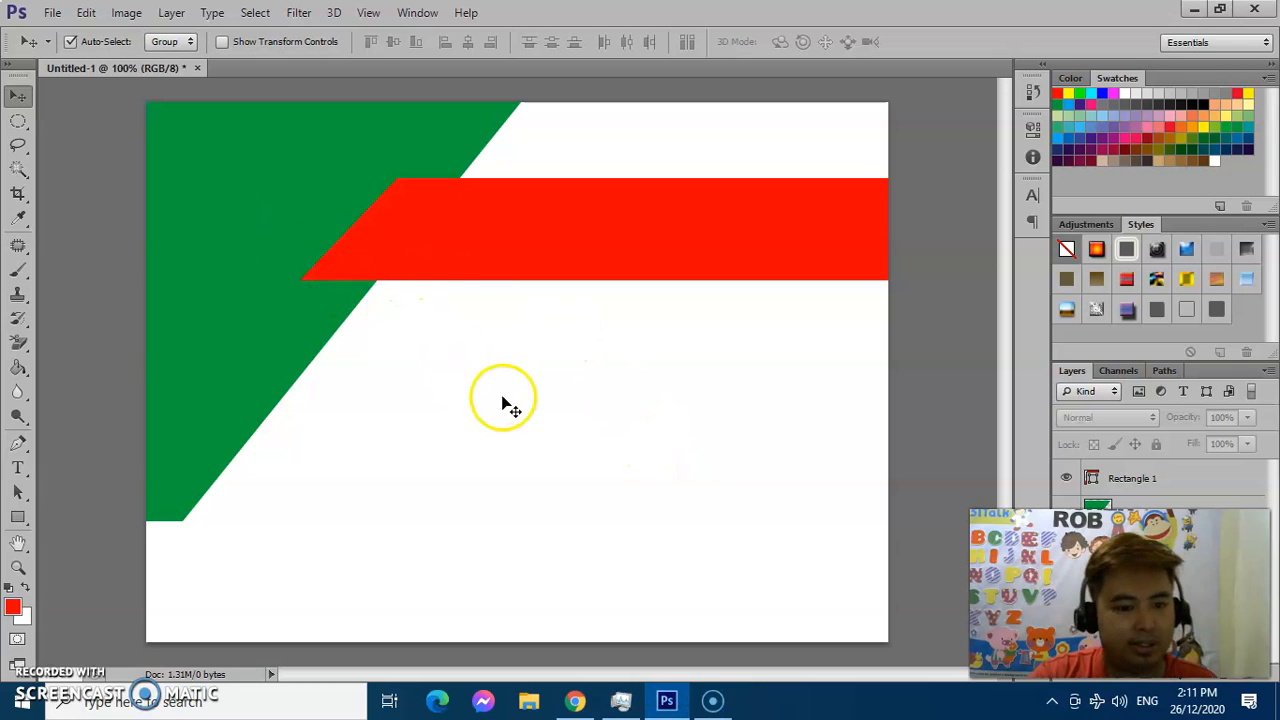
- Nudge the green shape right, move it slightly back left and up in the canvas corner, and deselect it
click(17, 520)
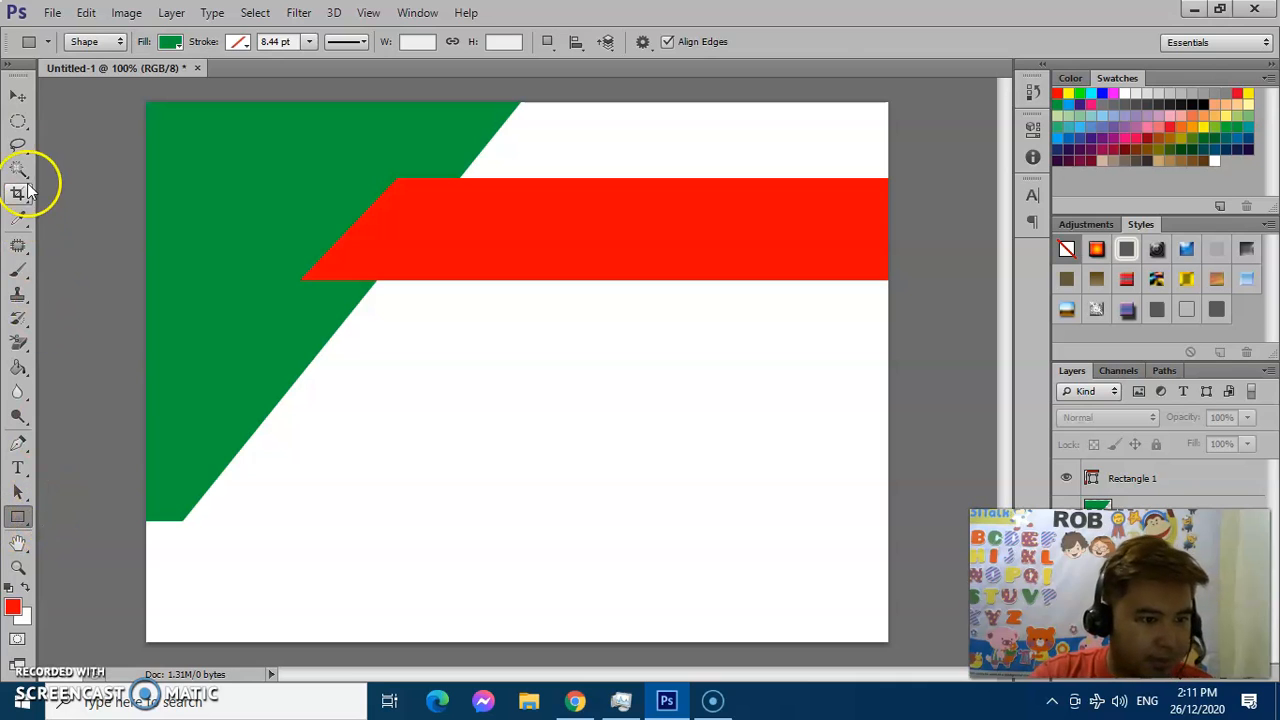
click(18, 96)
click(247, 288)
key(Right)
key(Right)
key(Right)
key(Right)
key(Right)
key(Right)
key(Right)
key(Right)
key(Right)
key(Right)
key(Right)
key(Right)
key(Right)
key(Right)
key(Right)
key(Right)
key(Right)
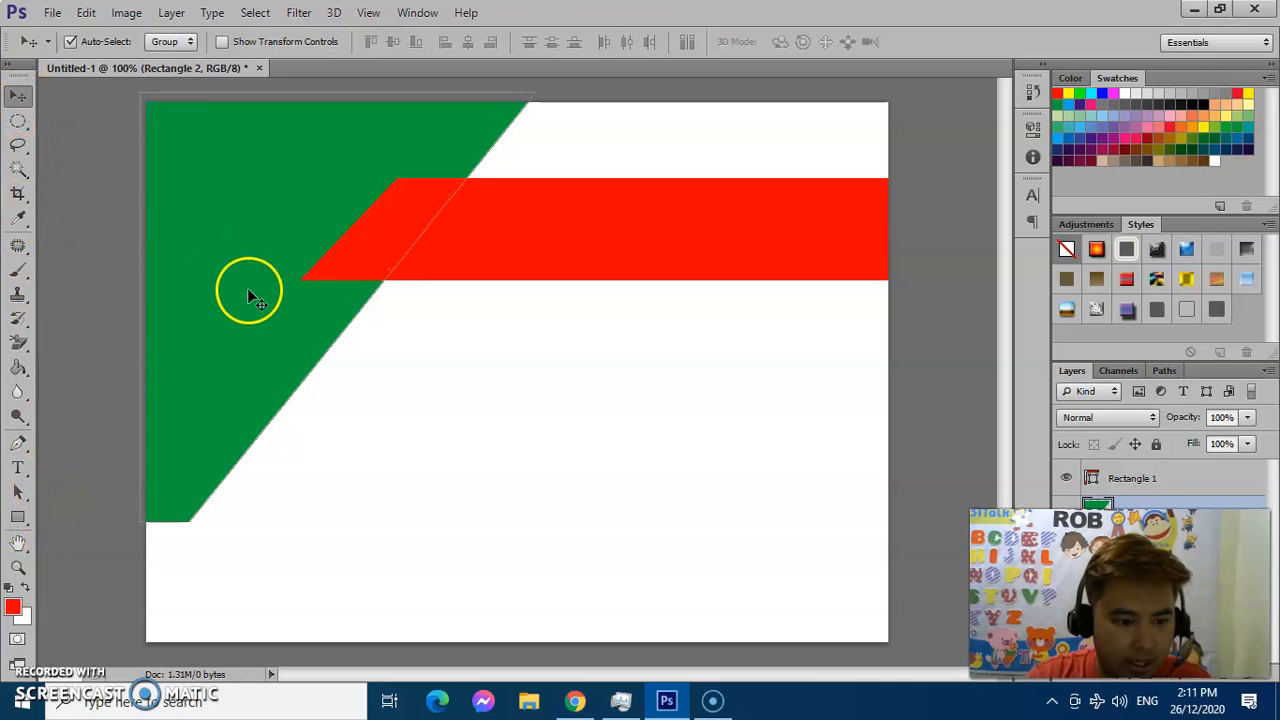
mouse_move(235, 362)
mouse_down()
mouse_move(246, 366)
mouse_move(220, 360)
mouse_up()
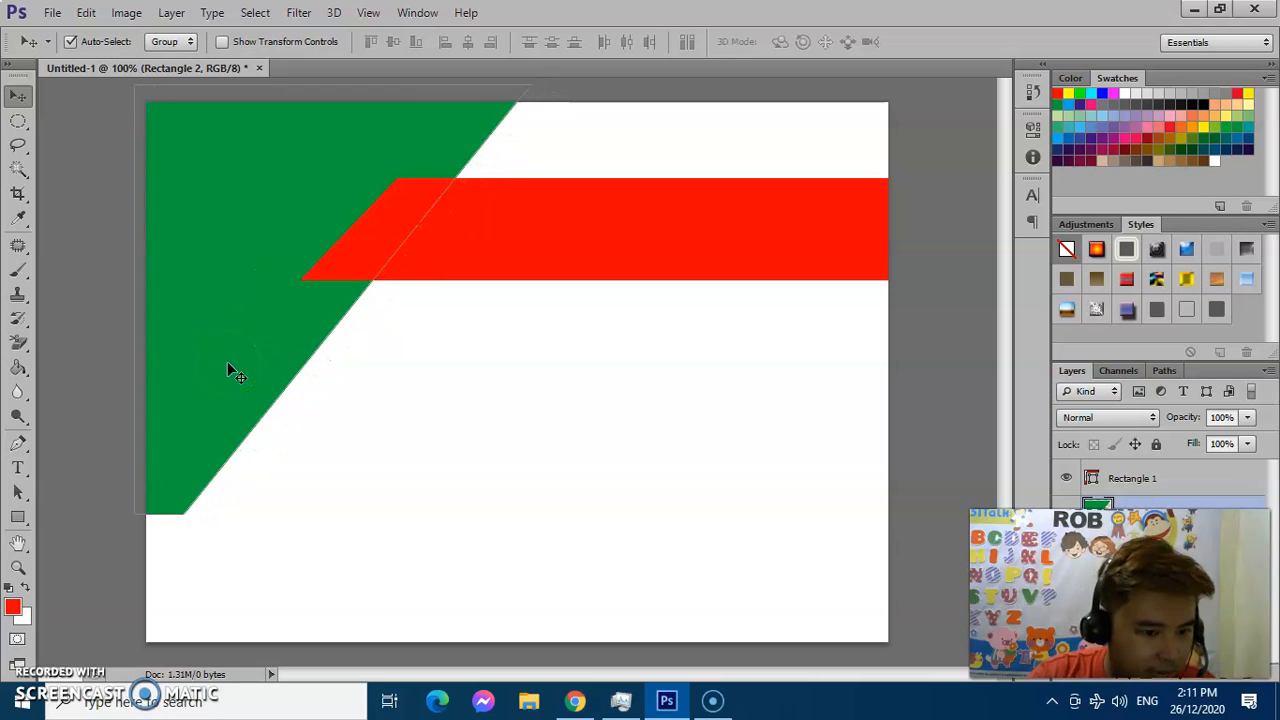
click(103, 323)
- Draw a light green rectangle about 102 by 233 px with the Rectangle Tool at the canvas's lower-left corner
click(18, 517)
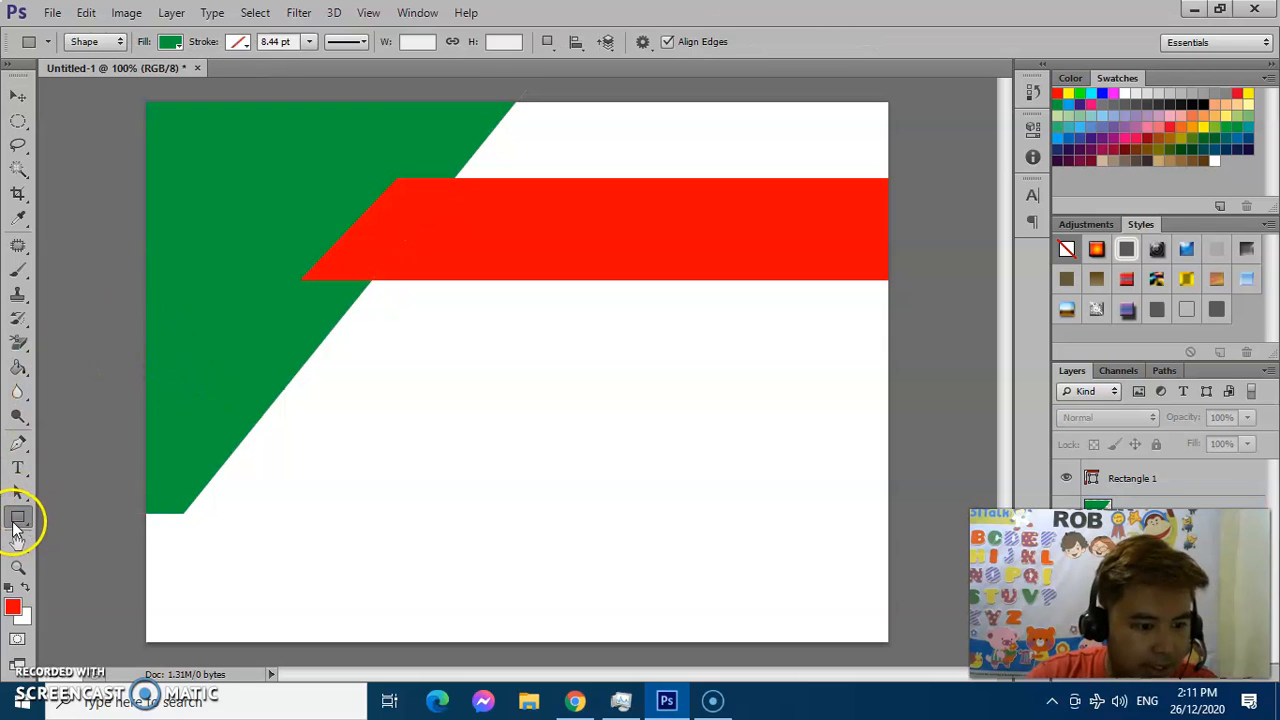
right_click(12, 521)
click(57, 514)
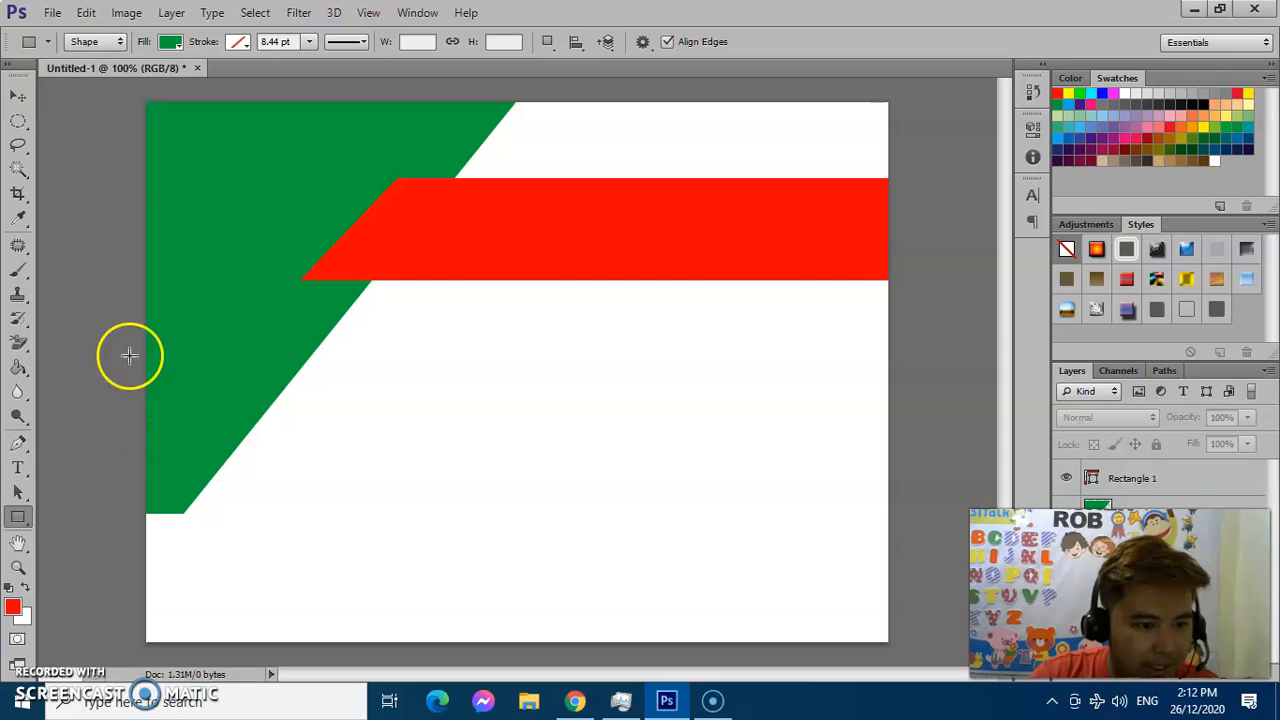
click(170, 42)
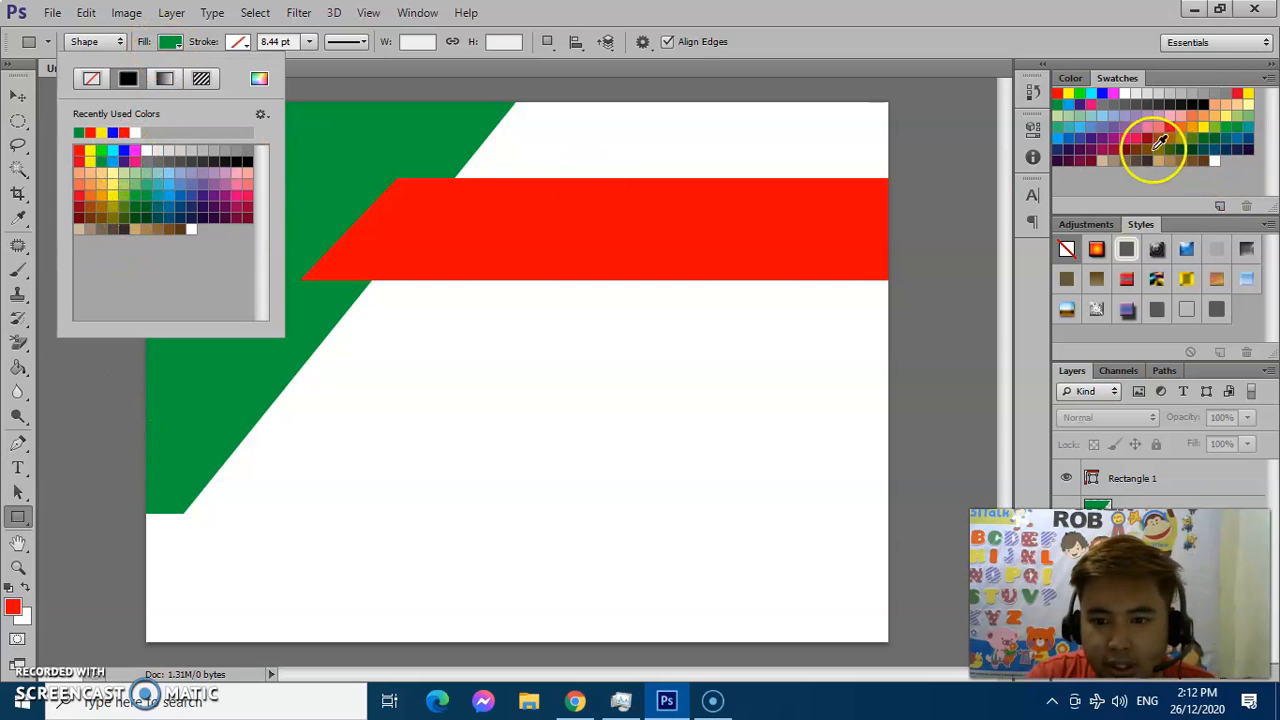
click(1062, 106)
drag(136, 442, 229, 657)
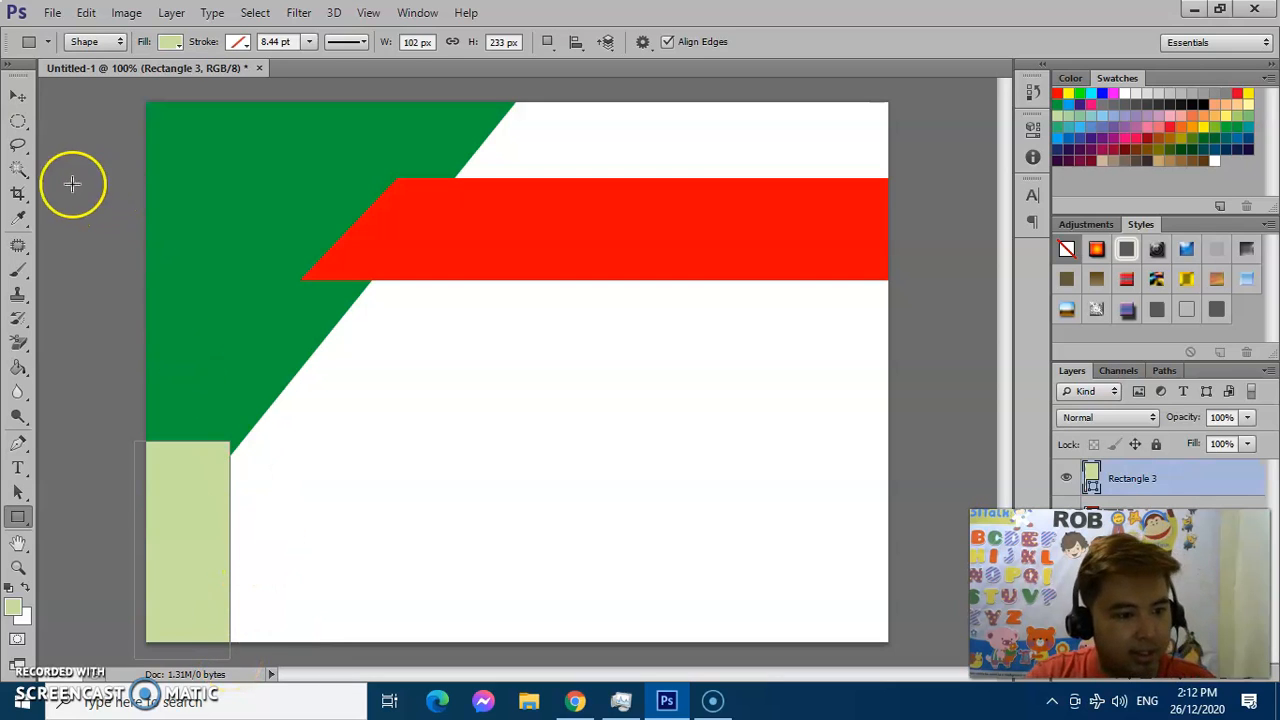
- Skew the light green rectangle by pulling its upper-right corner inward and its lower-right corner outward, apply the transform, and deselect it
key(ctrl+t)
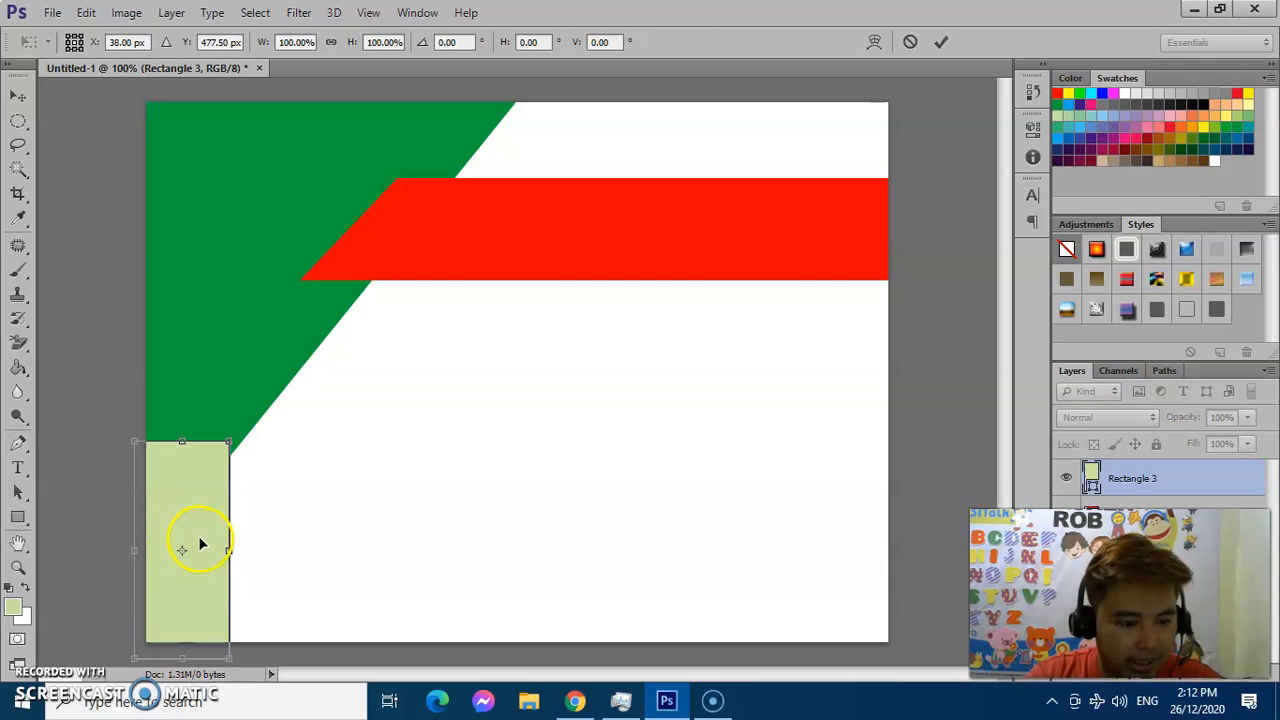
right_click(196, 513)
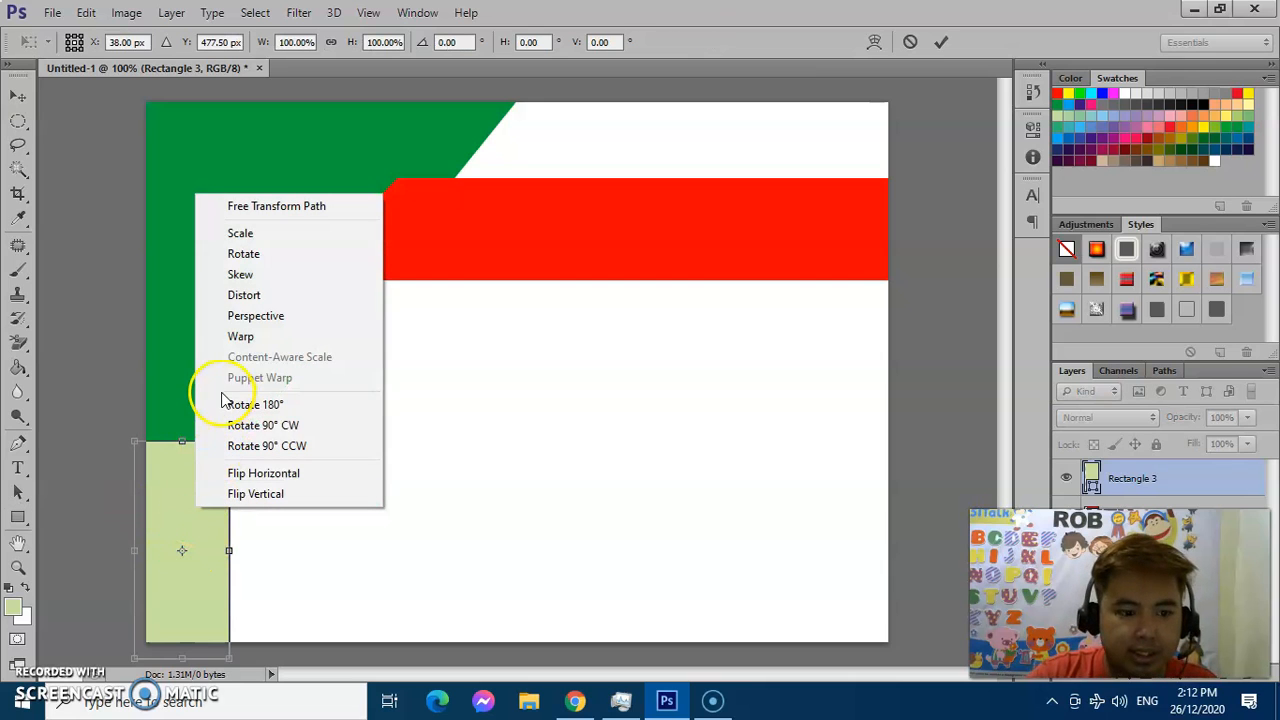
click(243, 276)
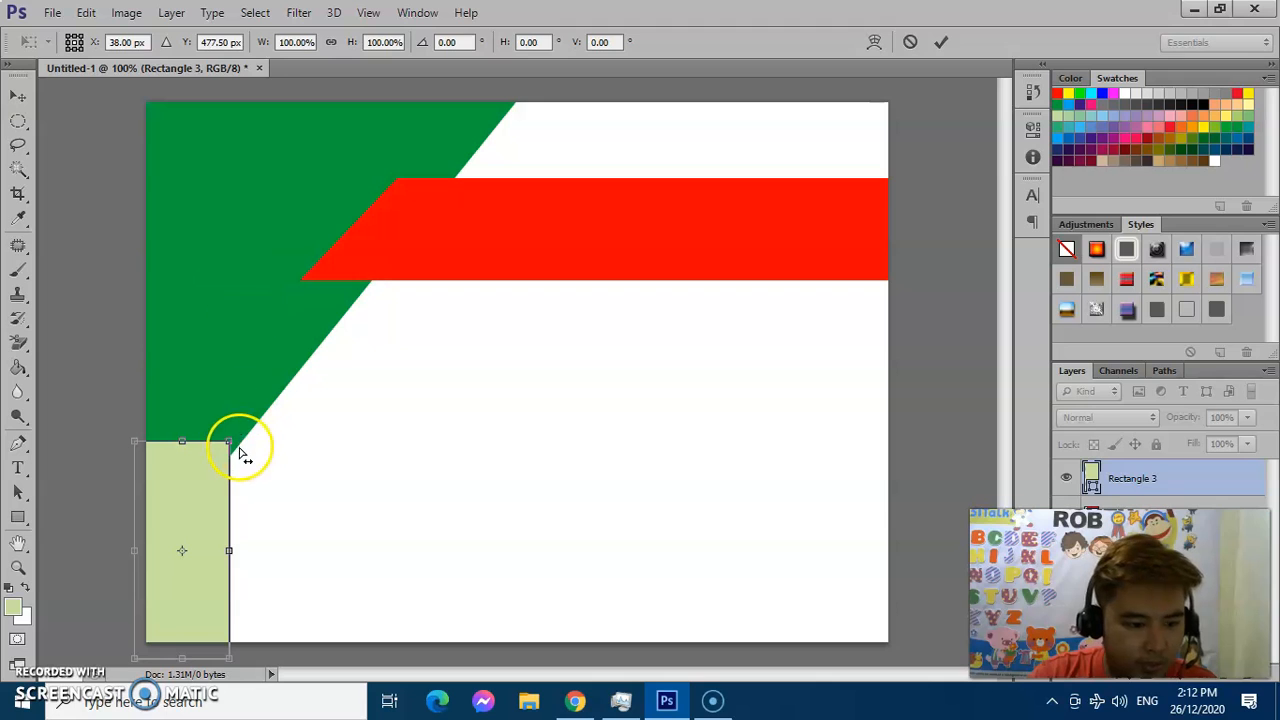
drag(229, 444, 275, 457)
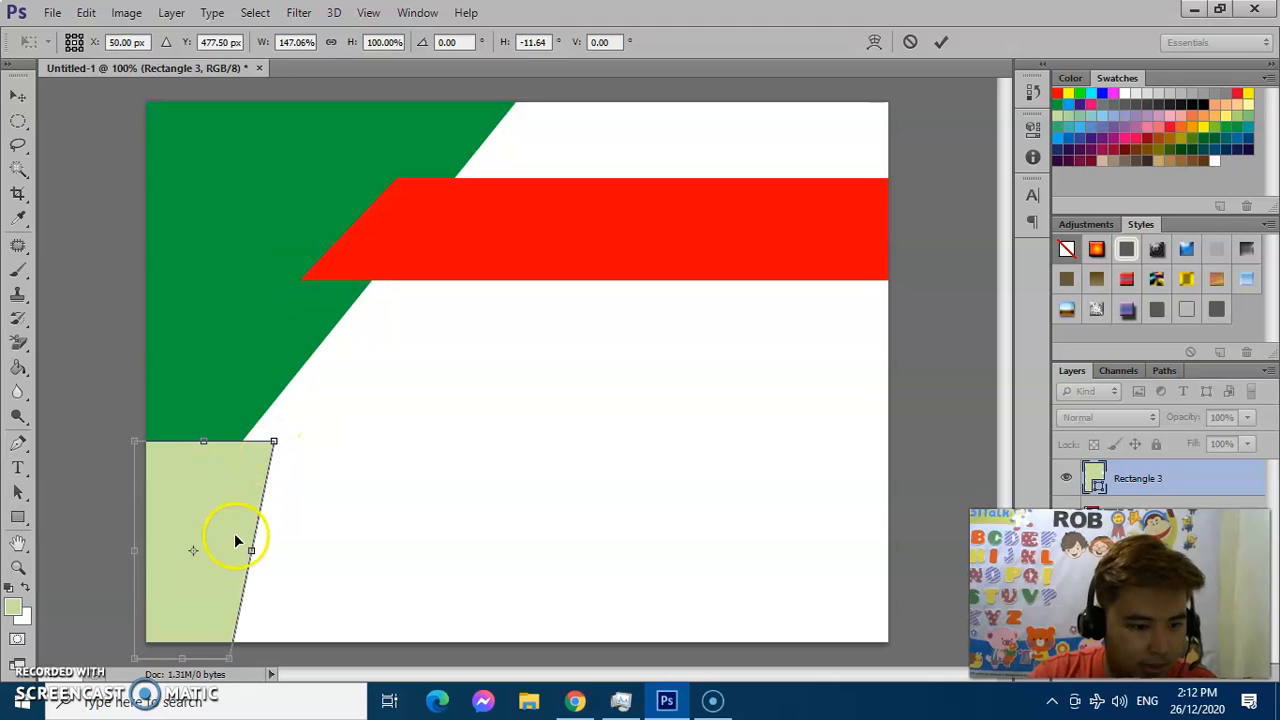
drag(275, 443, 177, 444)
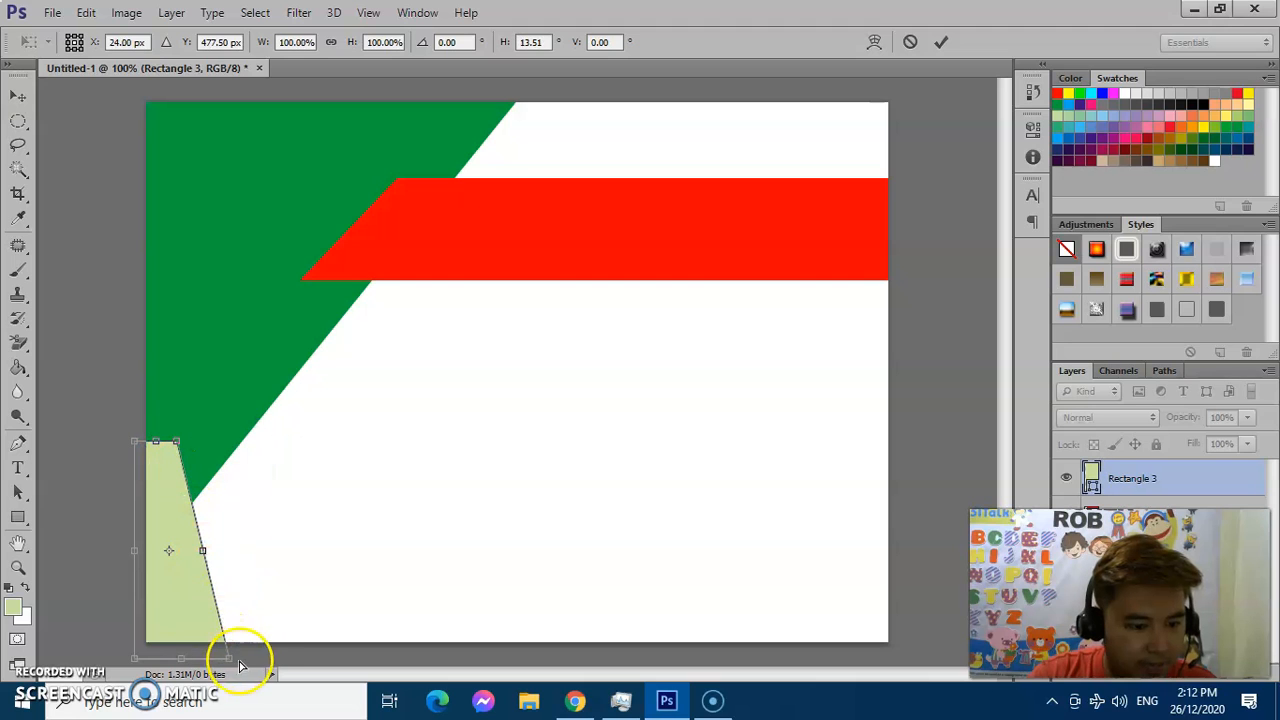
drag(232, 667, 266, 659)
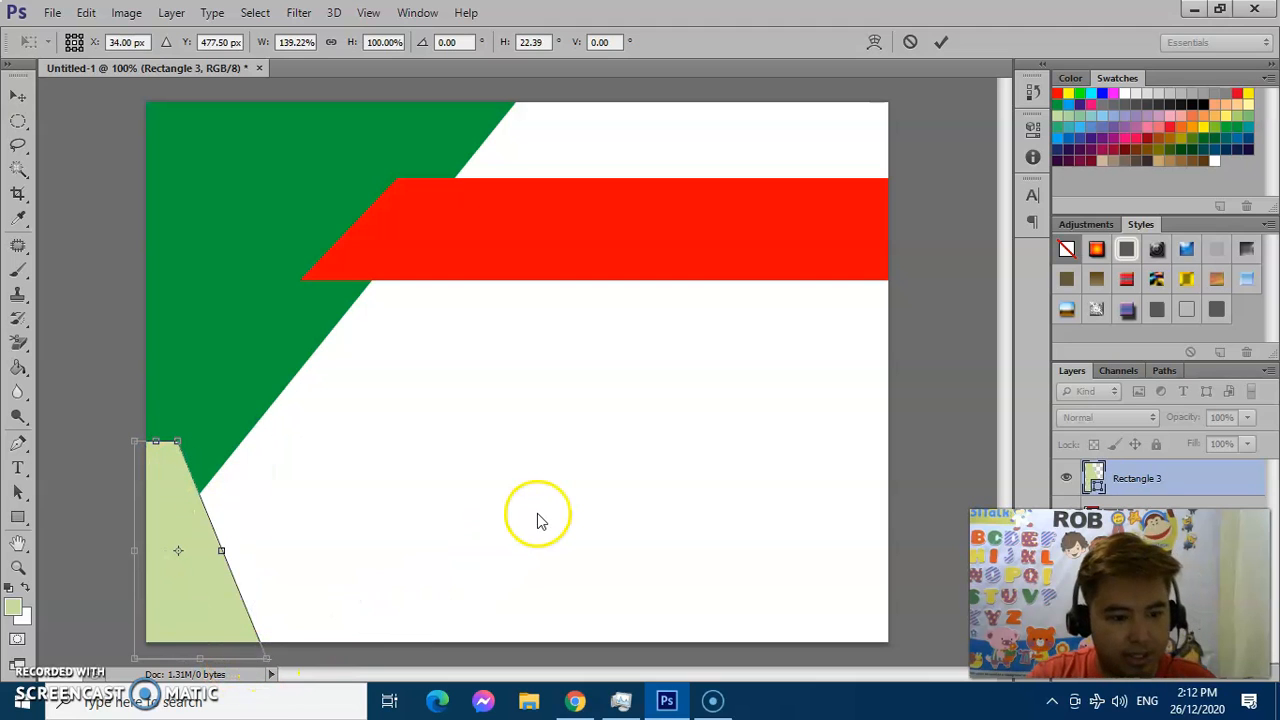
key(Return)
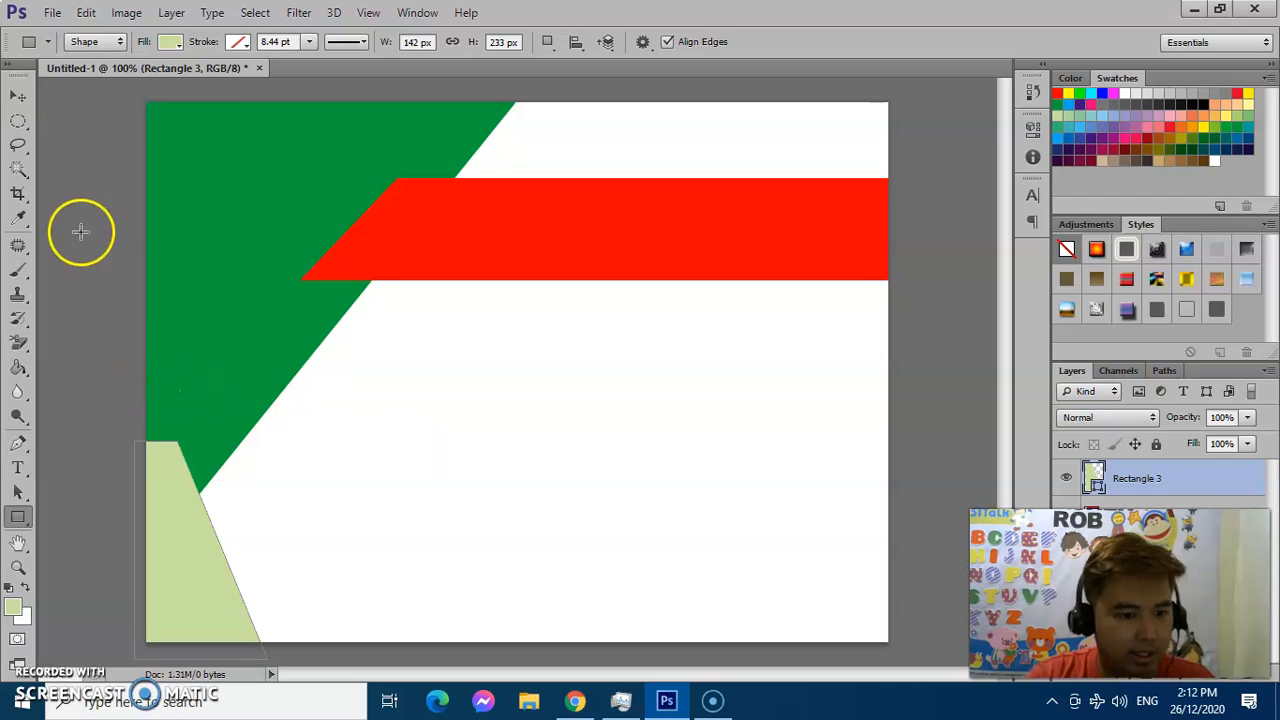
click(17, 93)
click(84, 211)
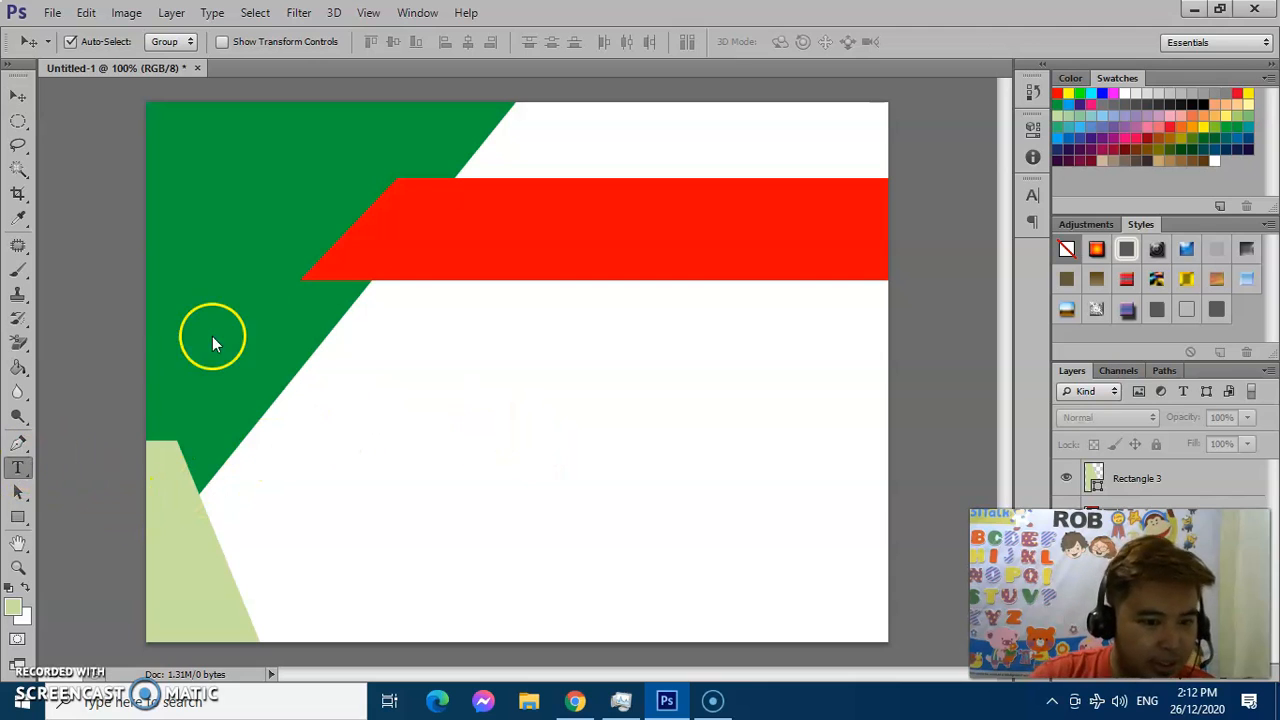
- Draw a text box across the red banner with the Type tool and enter "Ce"
click(17, 470)
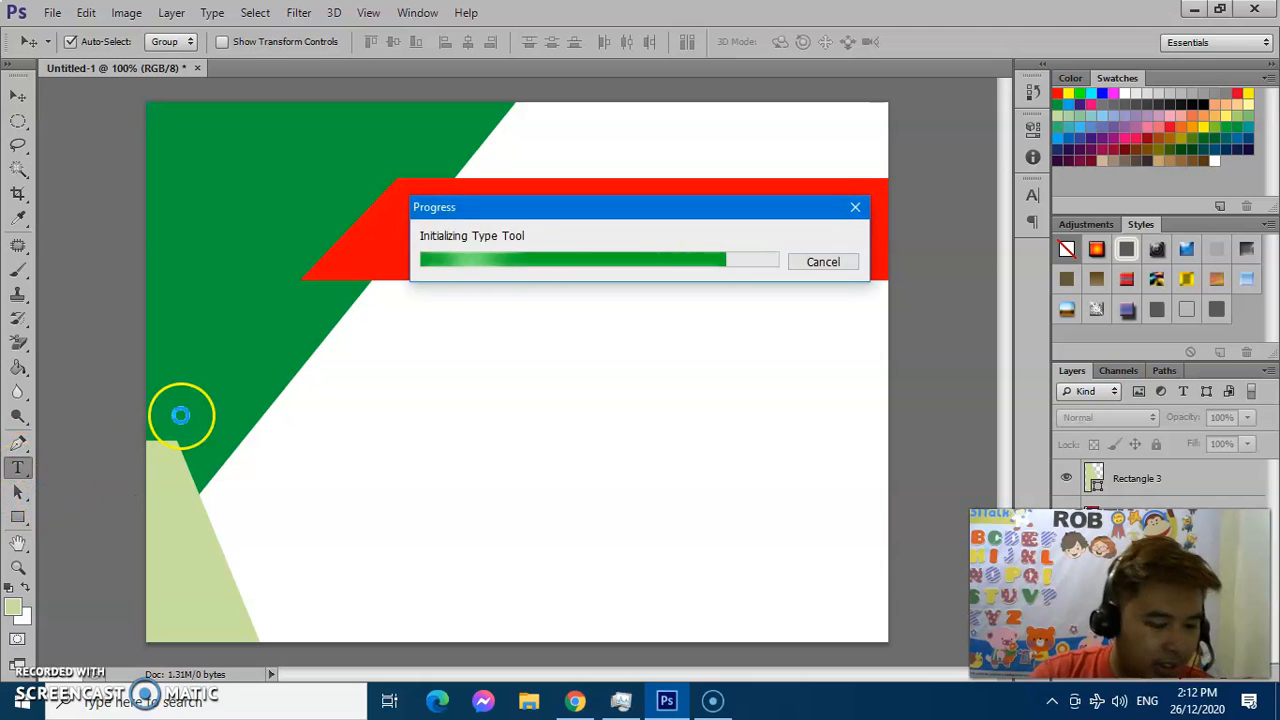
drag(423, 180, 843, 246)
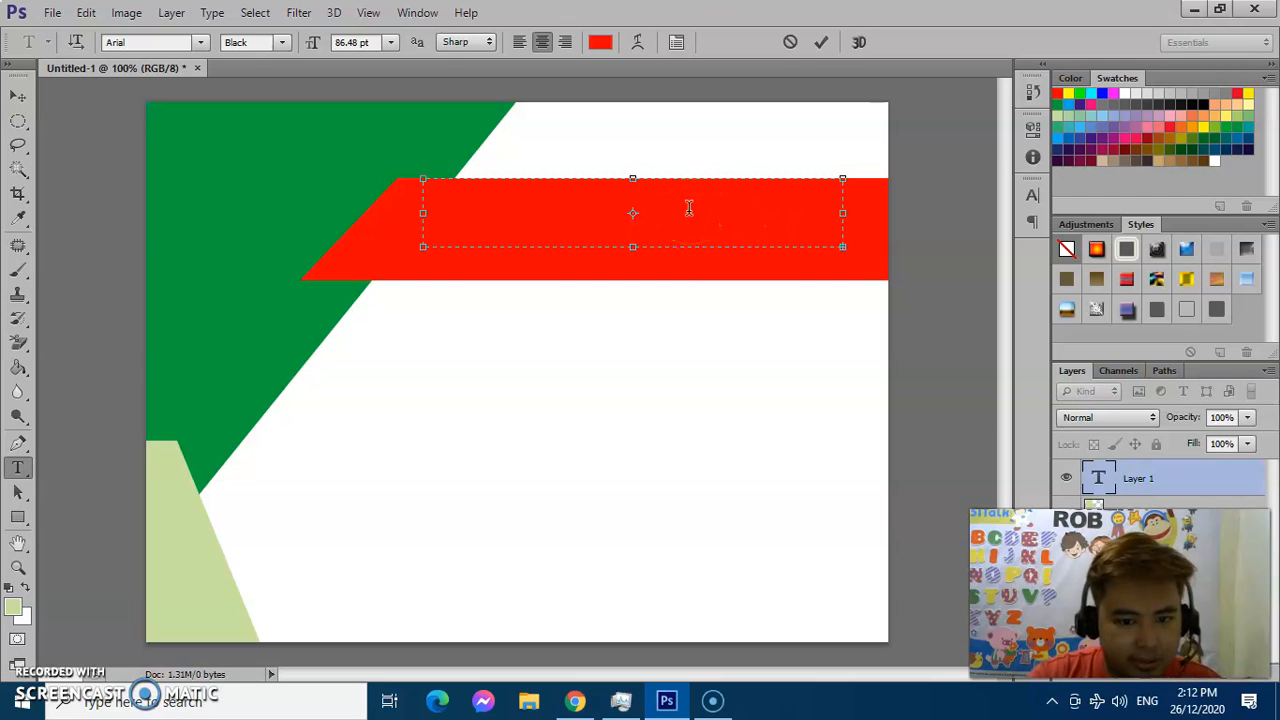
key(ctrl+a)
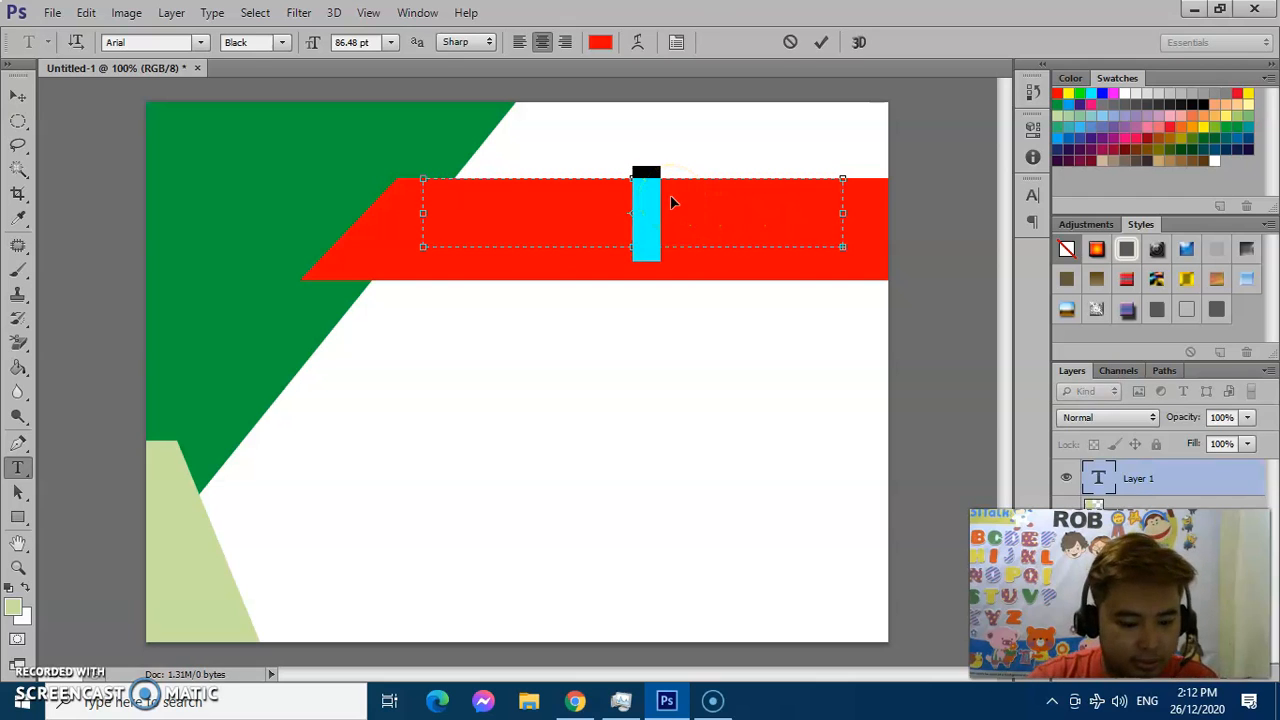
text(C)
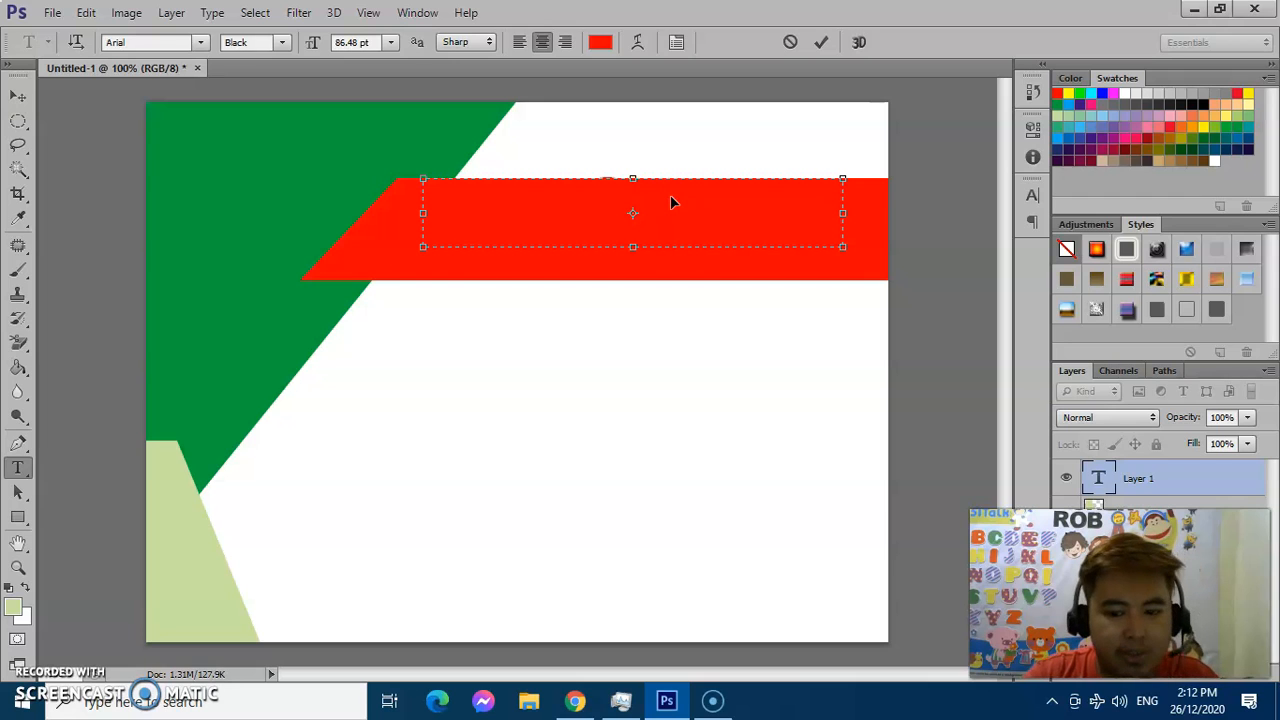
- Change the color of all the text in the banner's text box to near-white
click(606, 48)
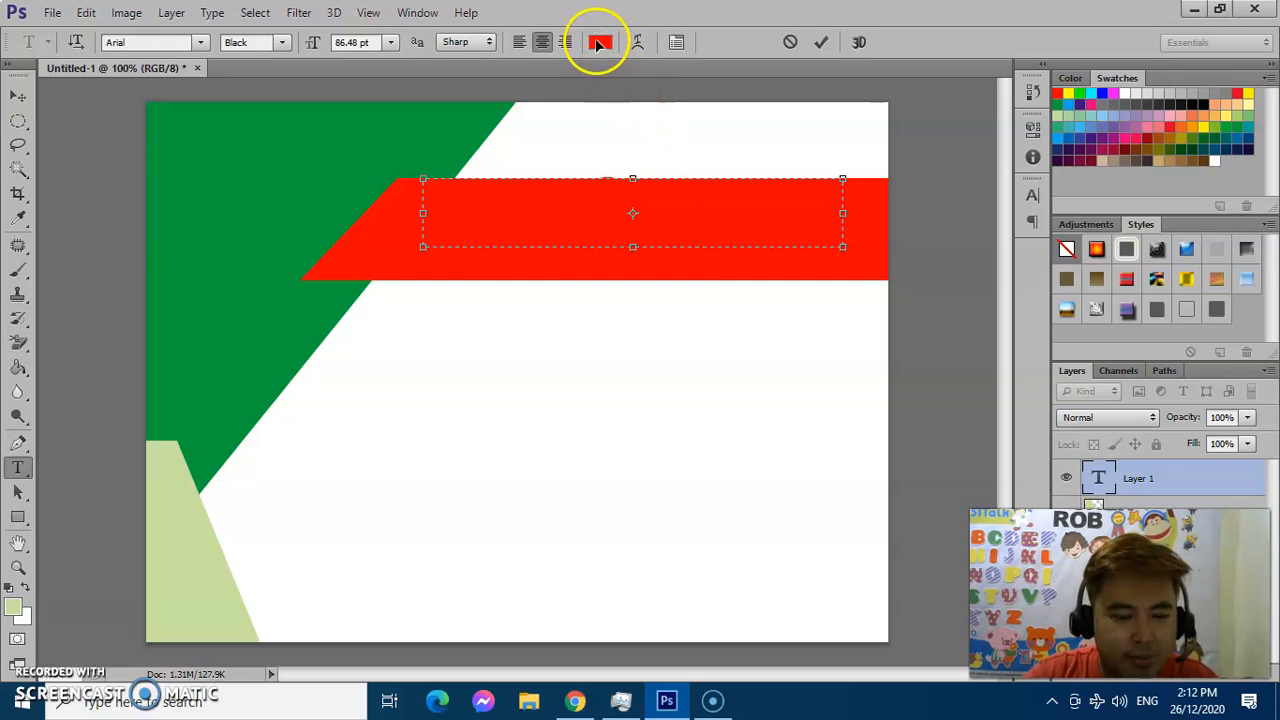
key(ctrl+a)
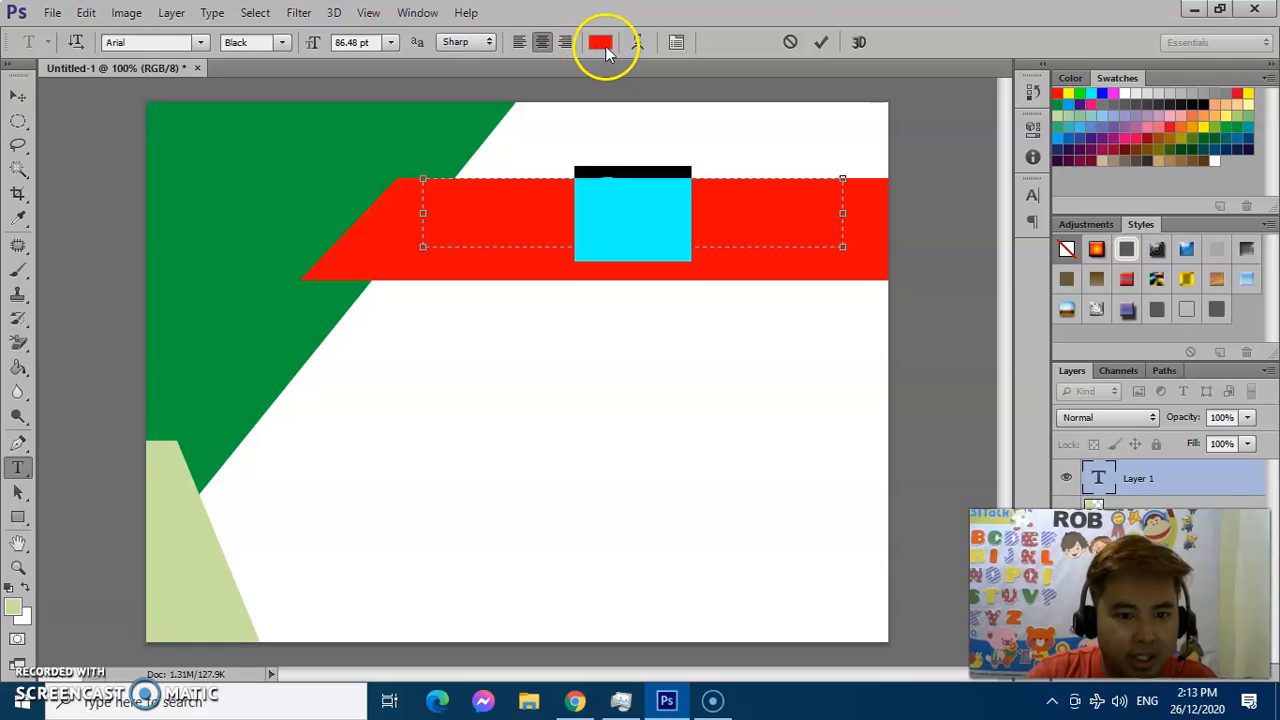
click(601, 44)
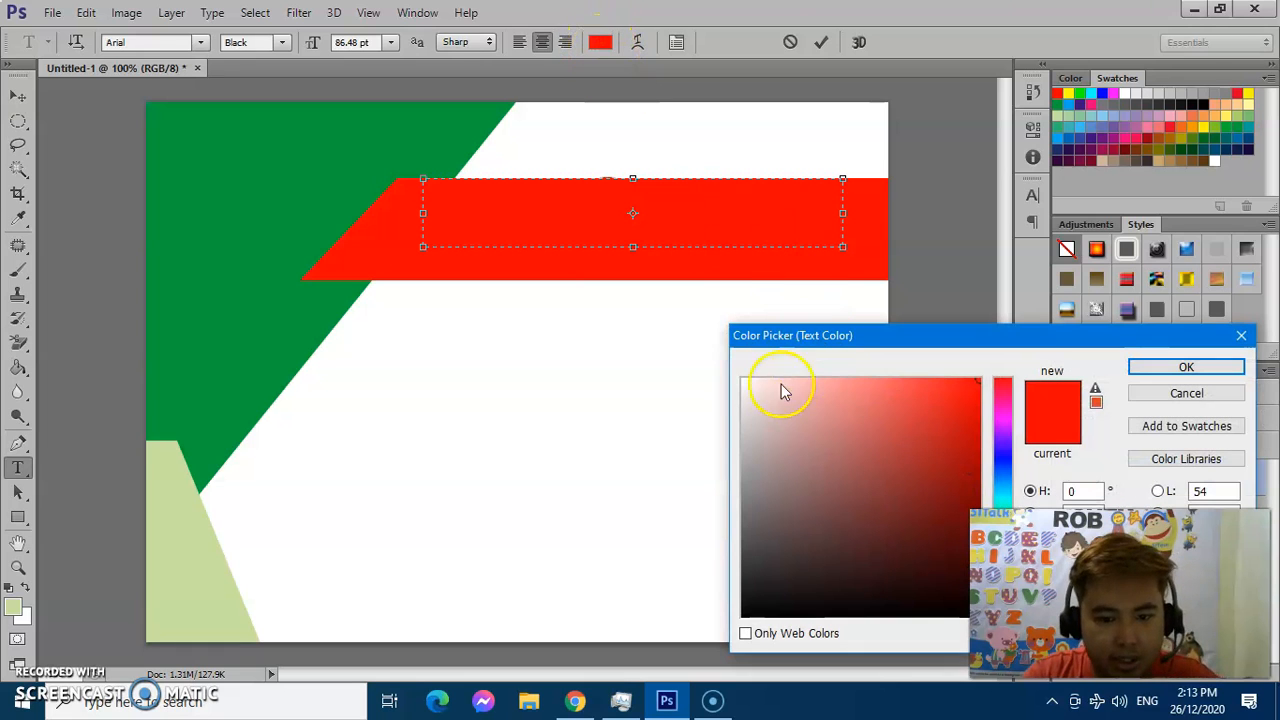
click(745, 384)
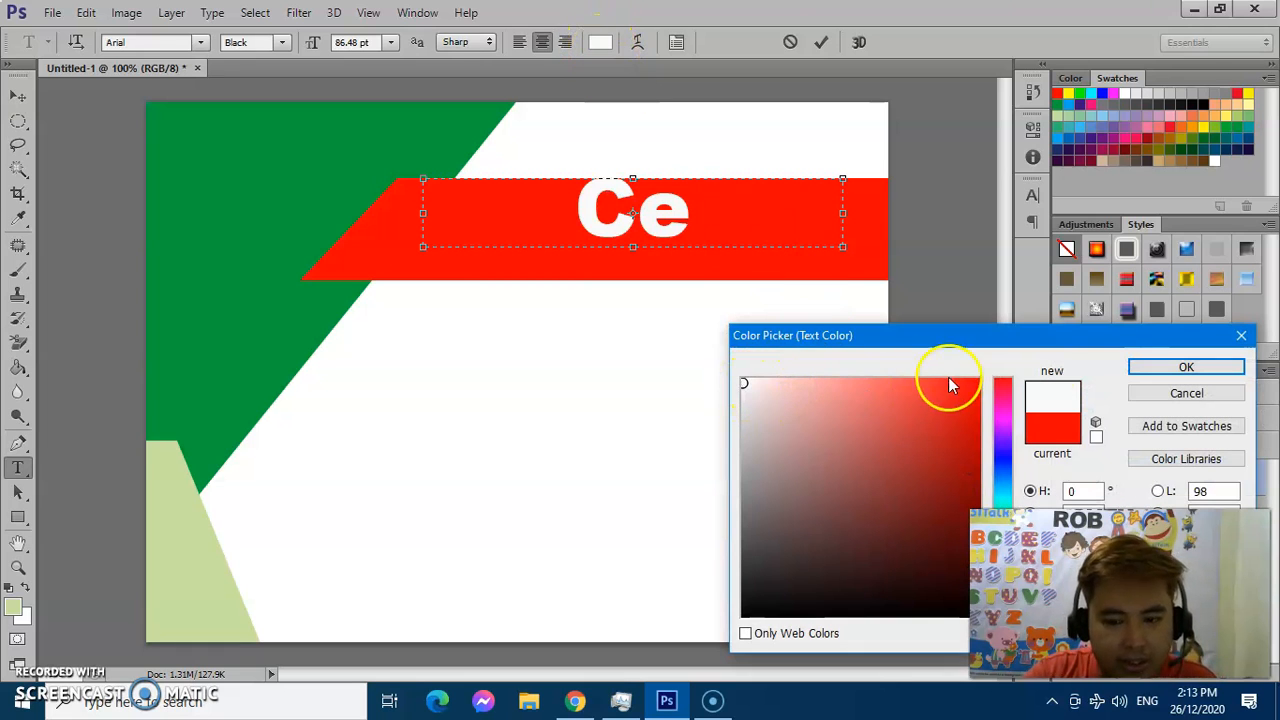
click(1160, 368)
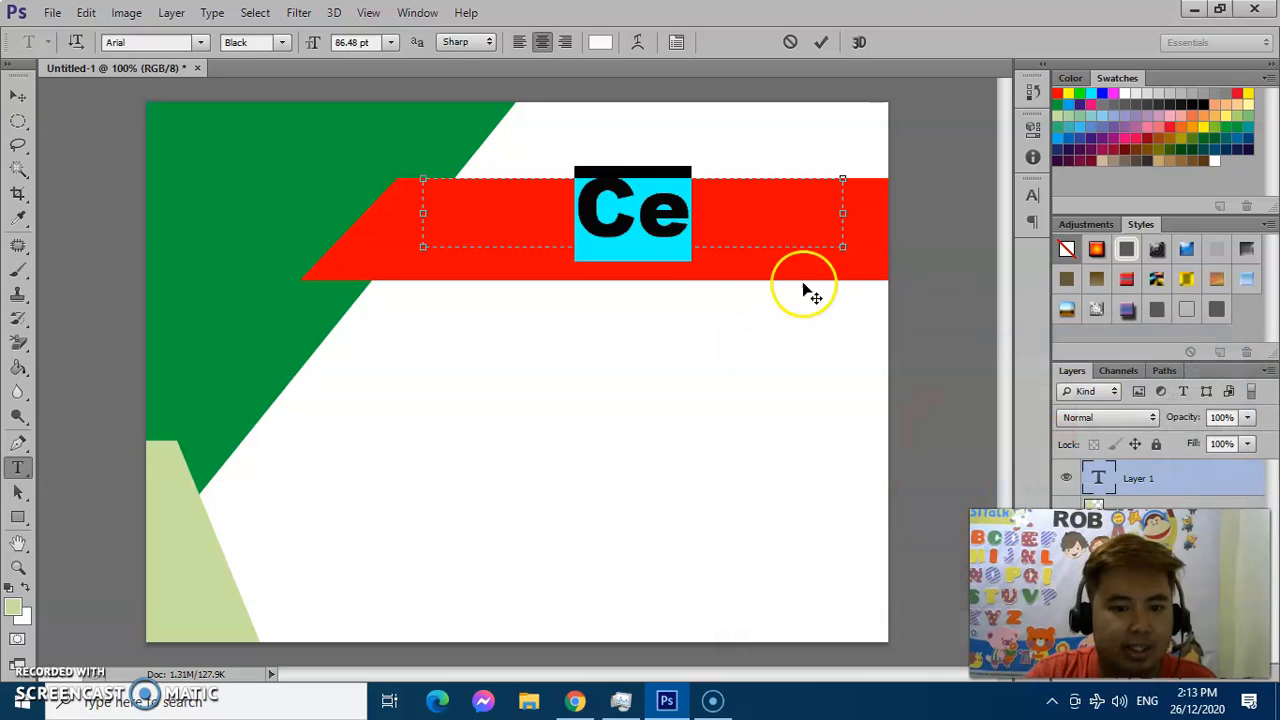
- Set the banner text's size to 60 pt and complete the word as "Certificate"
click(391, 42)
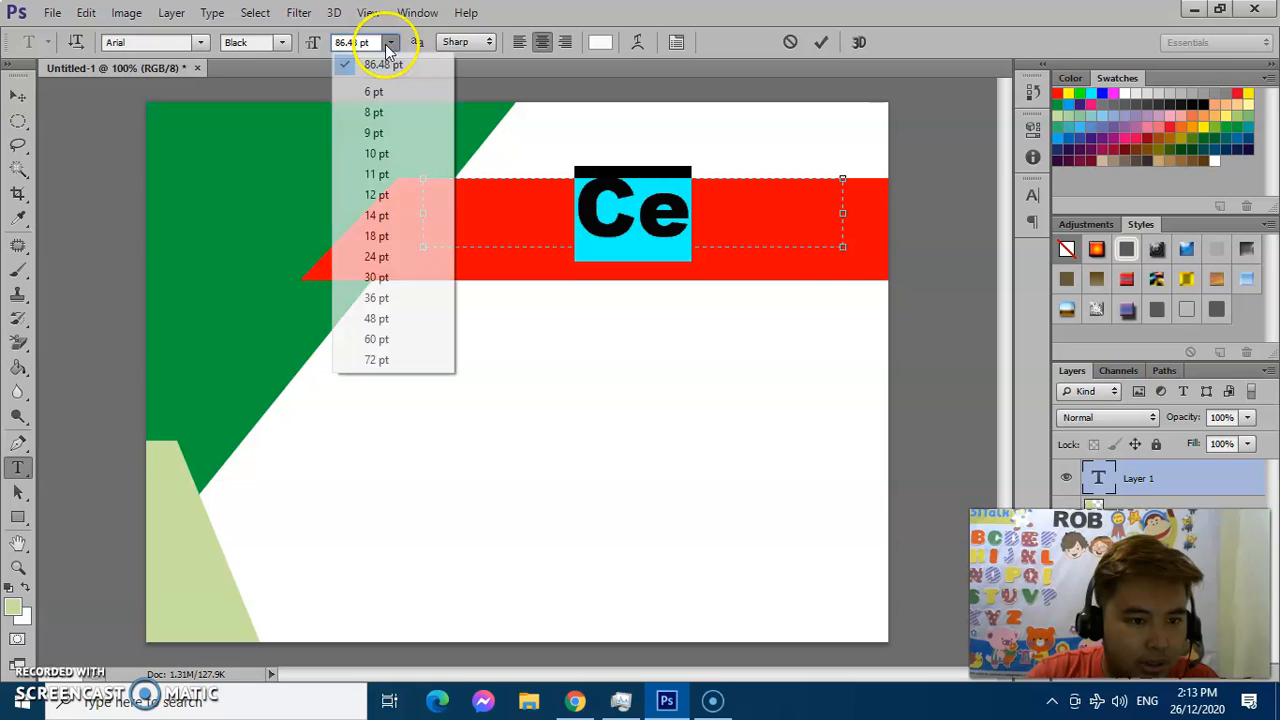
click(390, 340)
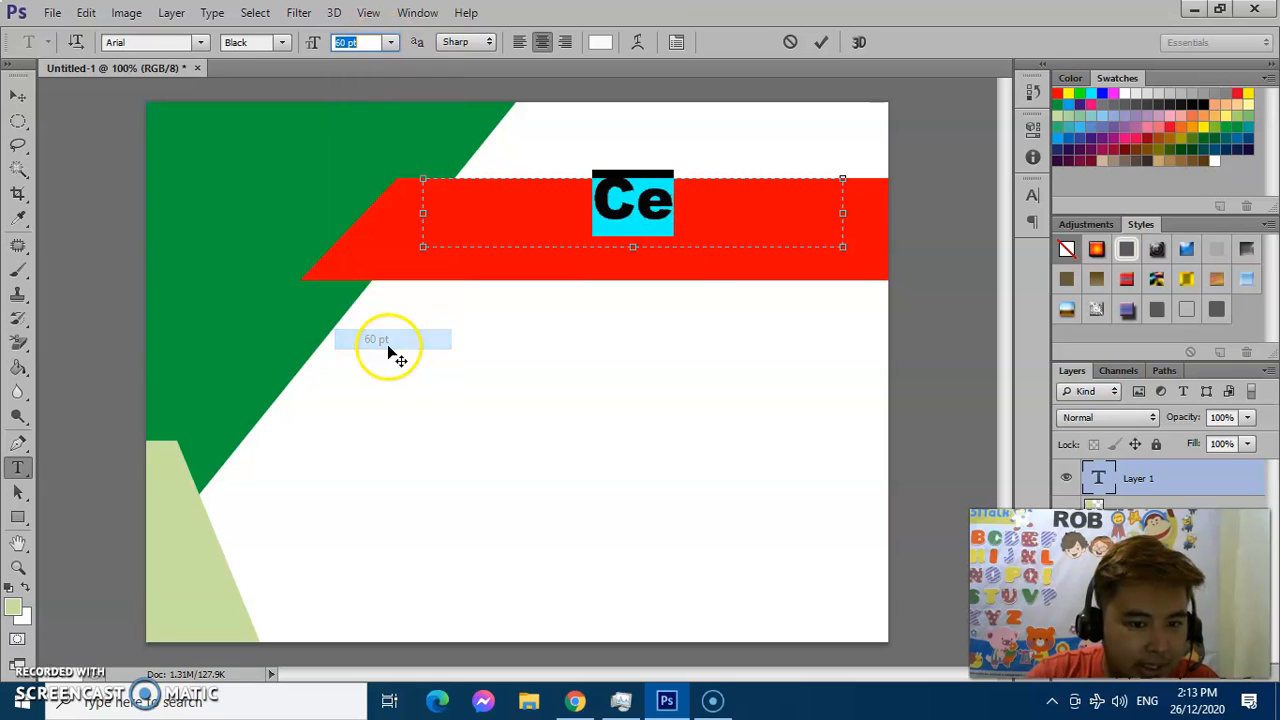
click(665, 210)
double_click(648, 188)
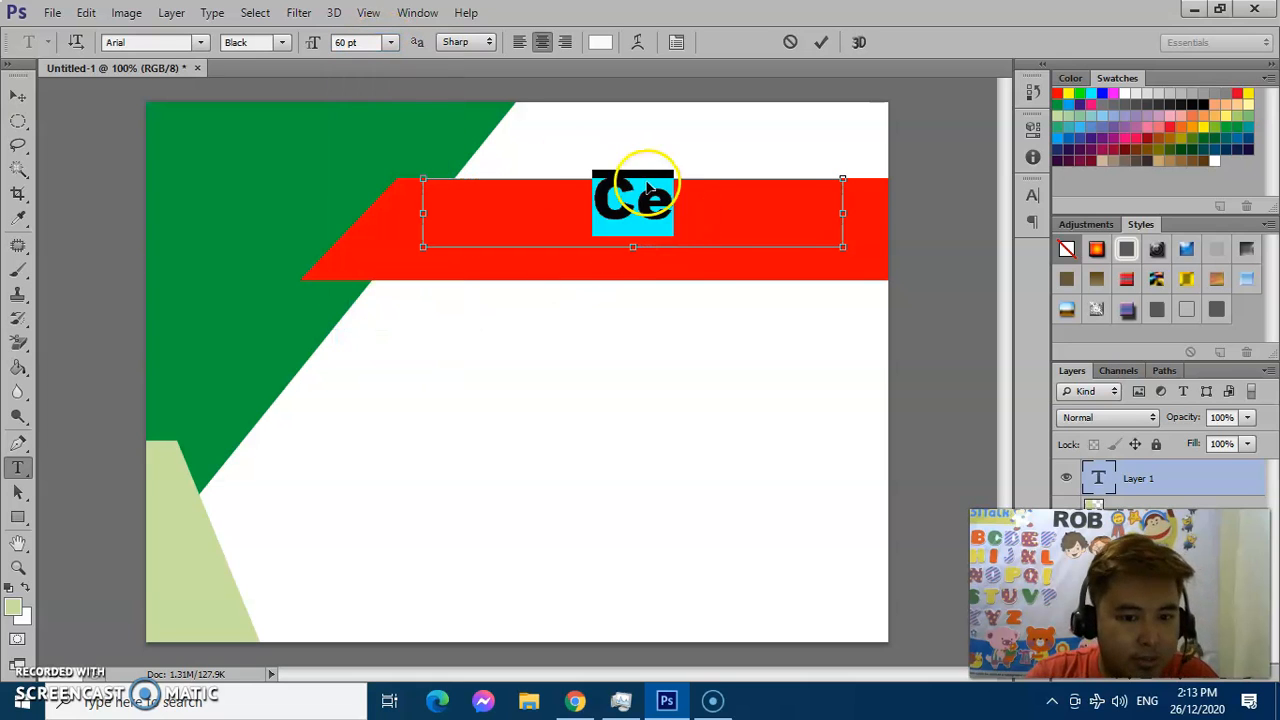
click(697, 228)
text(rtifi)
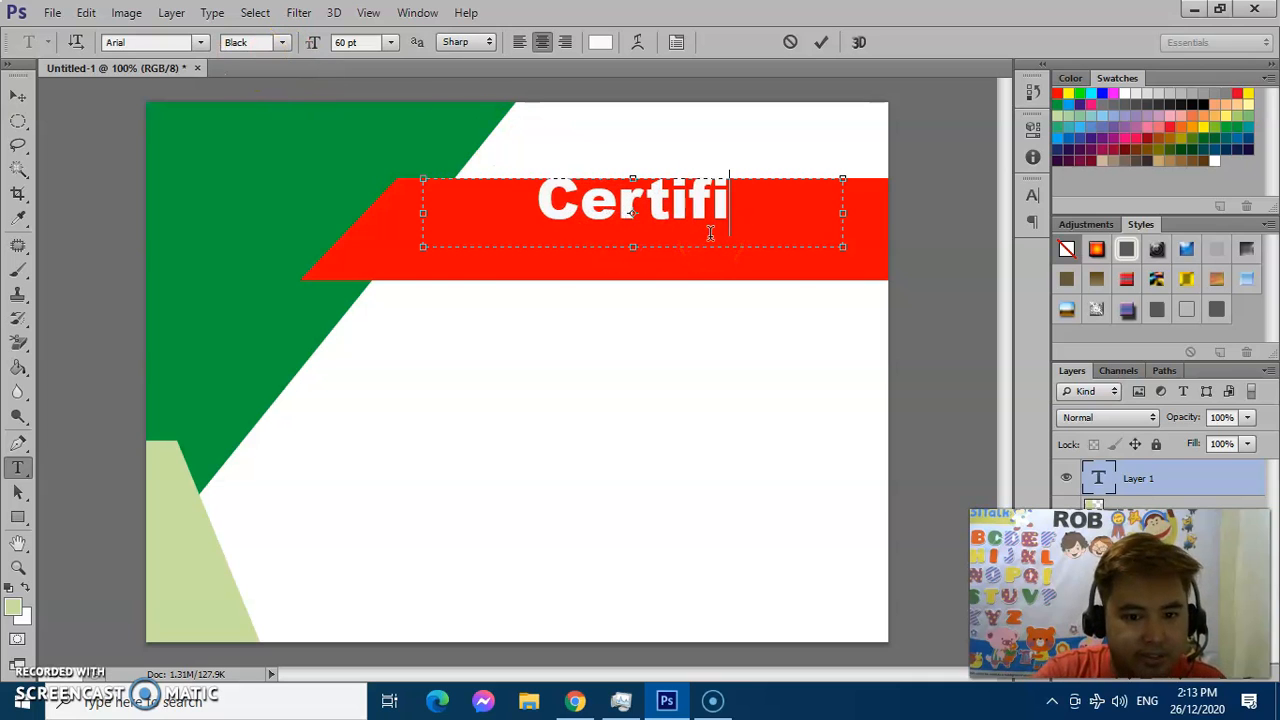
text(cate)
- Change the font of the whole word "Certificate" to the adeline persona script typeface
key(ctrl+a)
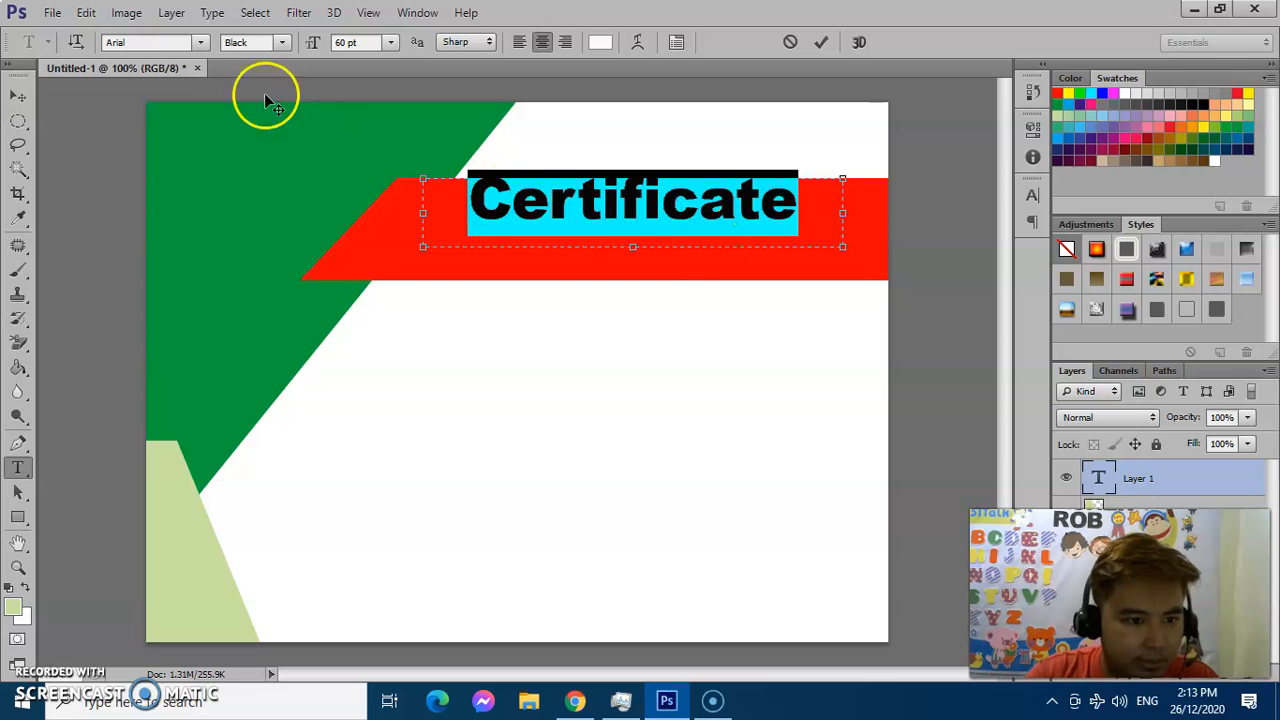
click(201, 42)
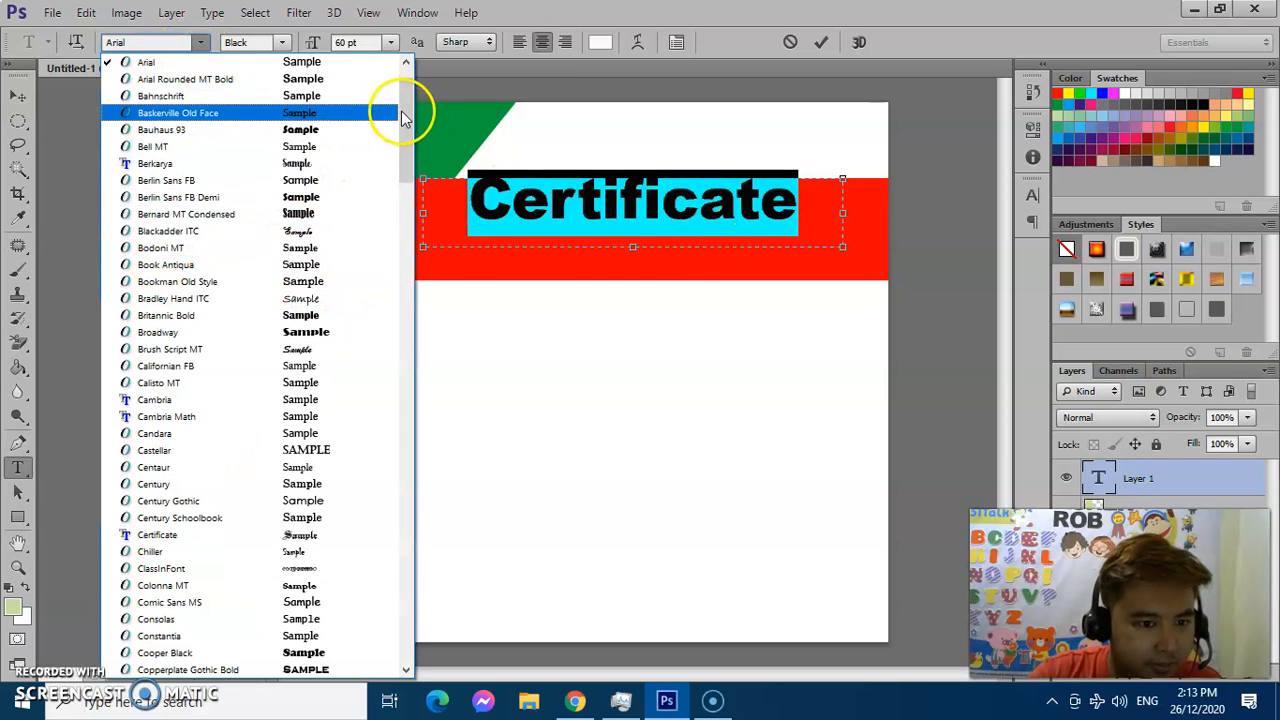
scroll(403, 105, up, 2)
click(337, 63)
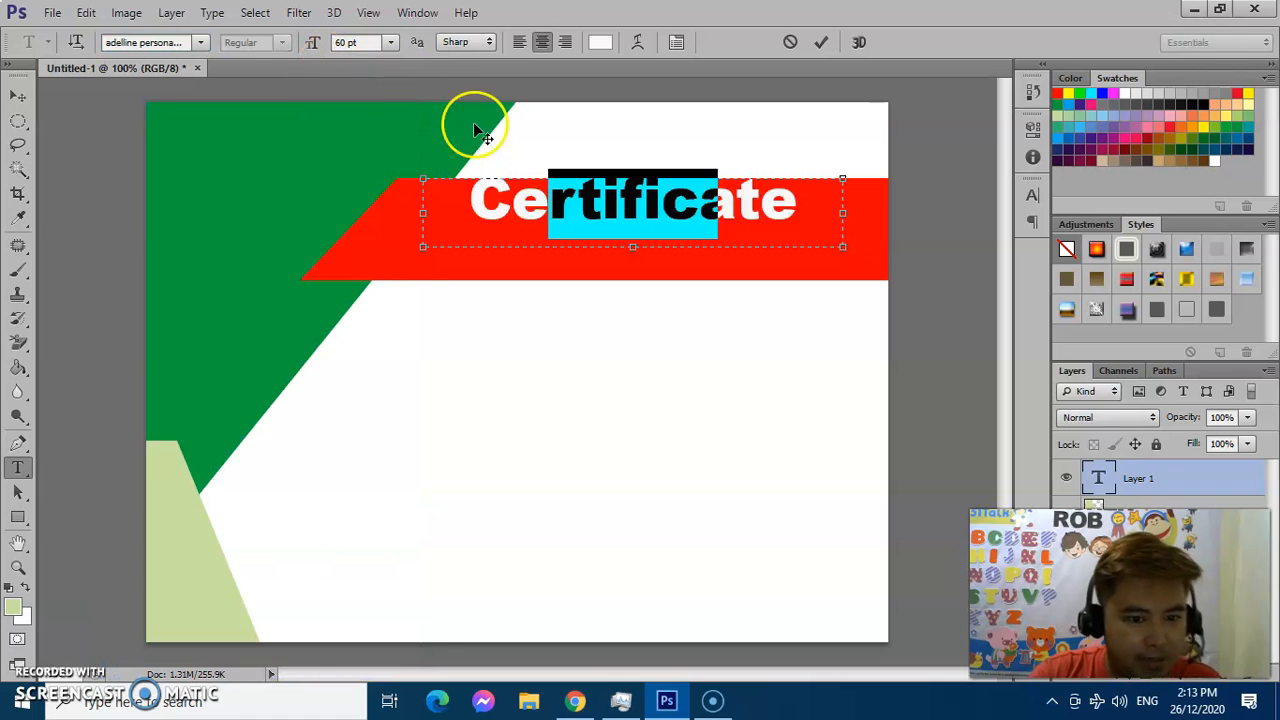
click(716, 223)
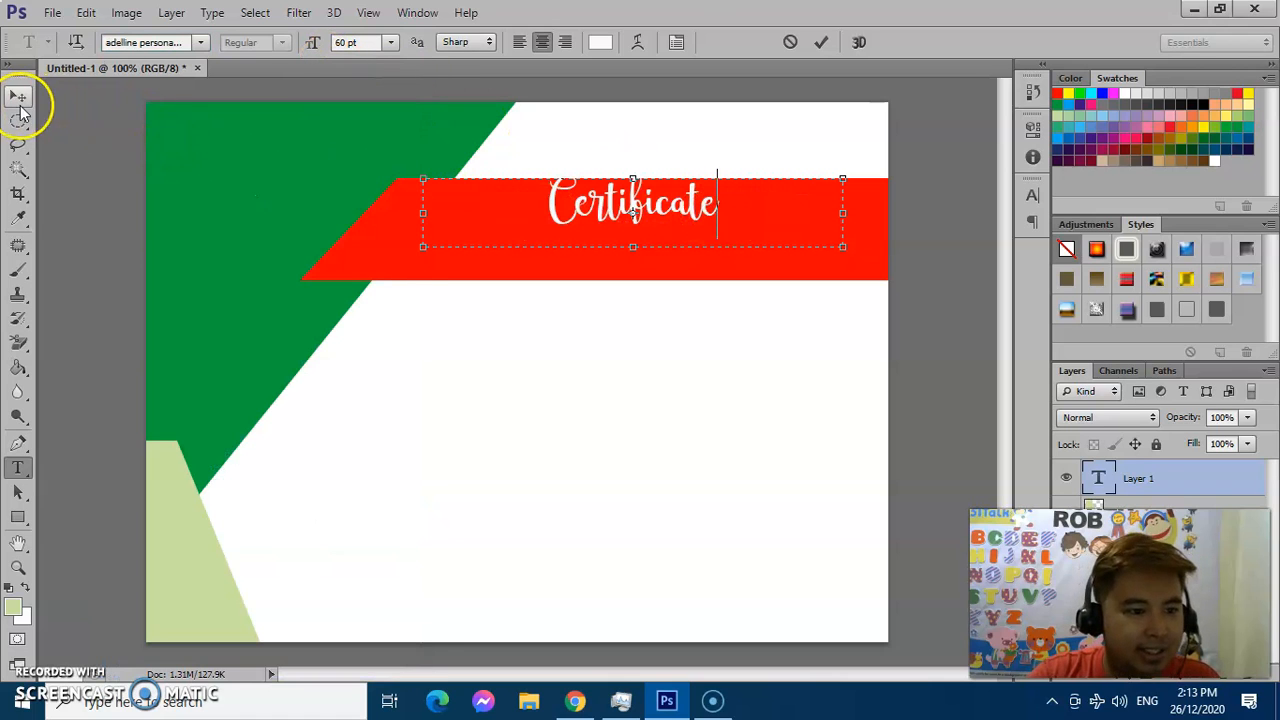
- Set the "Certificate" text's size to 72 pt and resize its text box around the word
drag(843, 246, 340, 208)
click(390, 42)
click(378, 361)
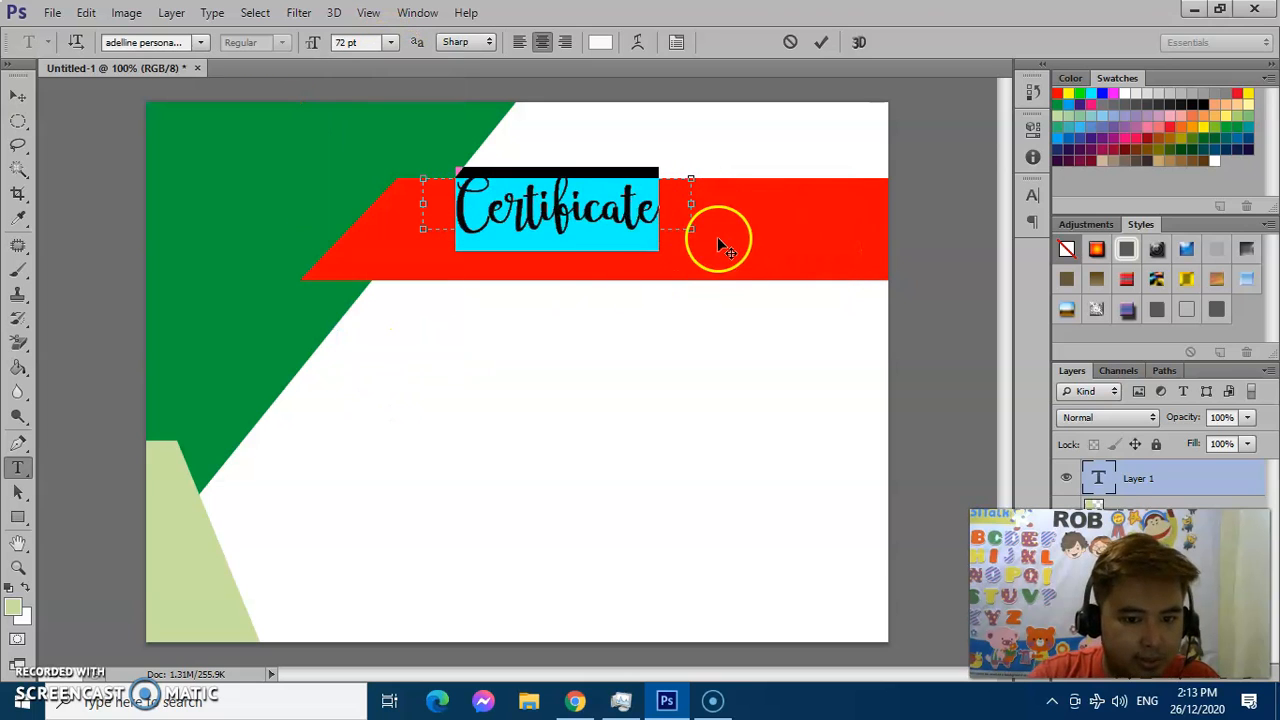
click(690, 229)
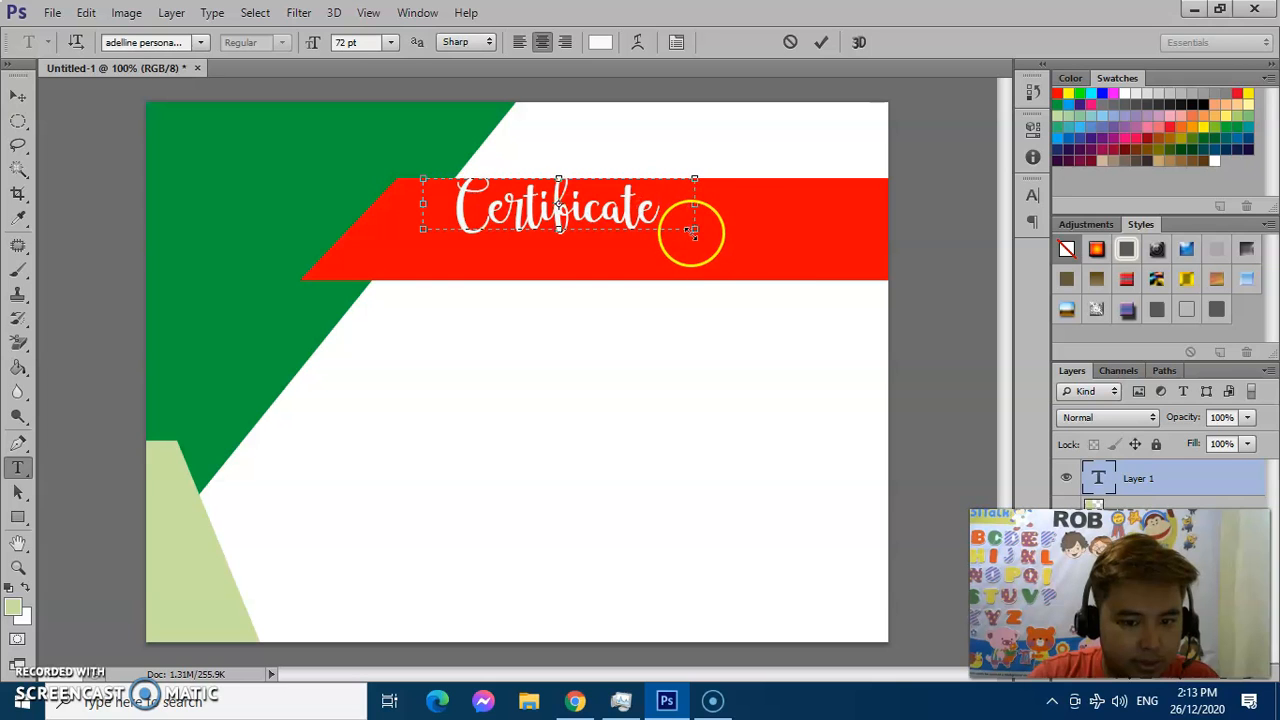
drag(691, 230, 758, 250)
- Move the "Certificate" text down and left to the slanted end of the red banner, keeping its opacity at 100%
click(18, 95)
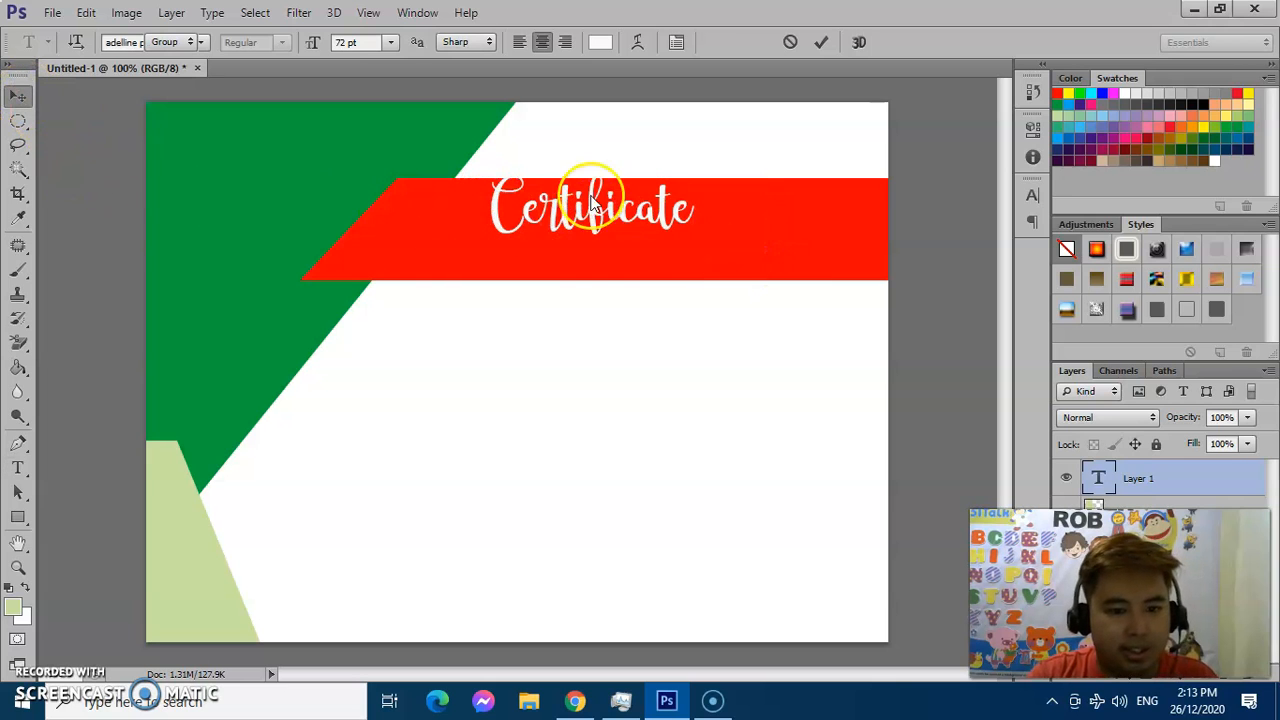
drag(575, 217, 580, 250)
mouse_move(552, 232)
mouse_down()
mouse_move(571, 229)
mouse_move(573, 244)
mouse_up()
key(0)
key(0)
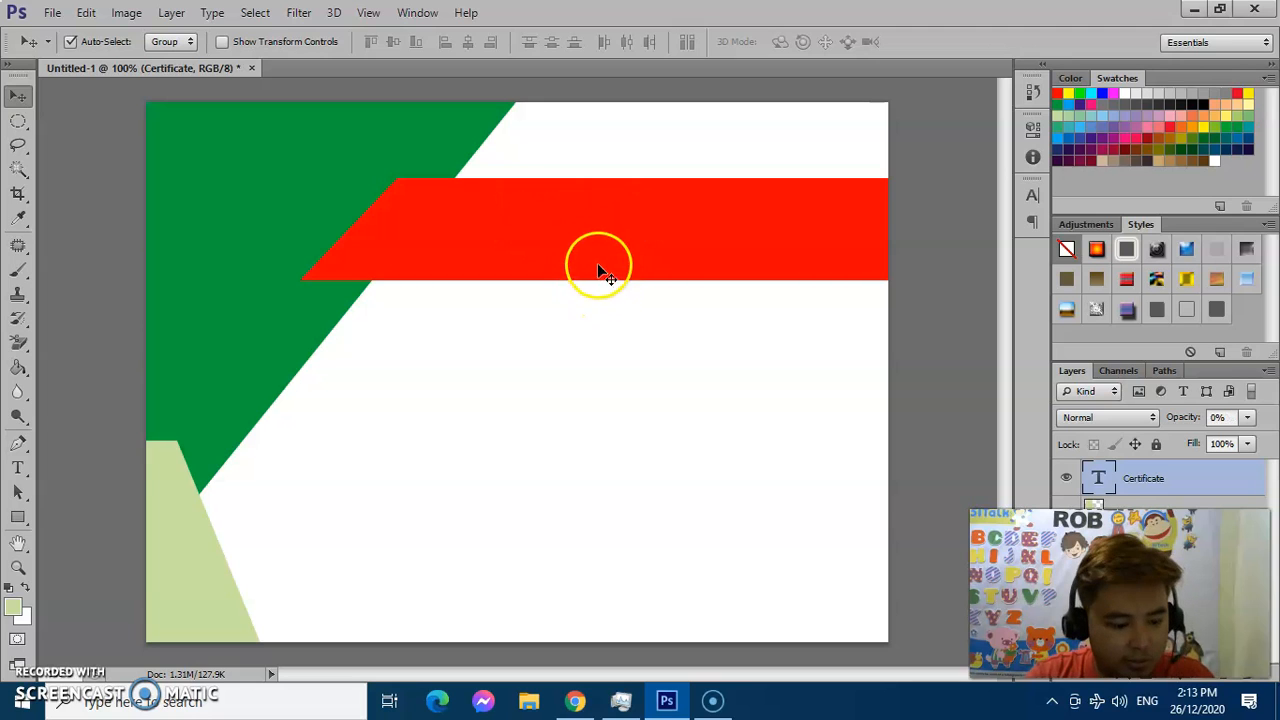
key(0)
drag(608, 232, 548, 246)
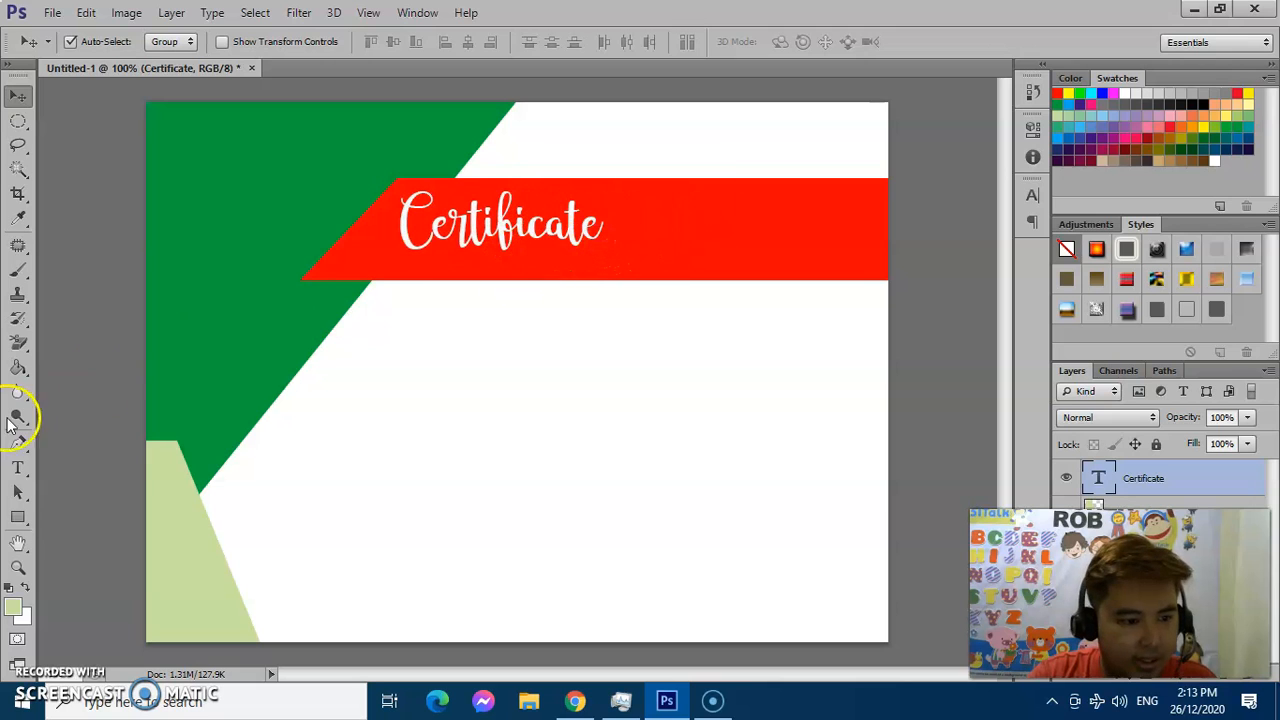
- Widen the text box almost to the banner's right end and extend the text to "Certificate of Recognition"
click(17, 467)
click(562, 214)
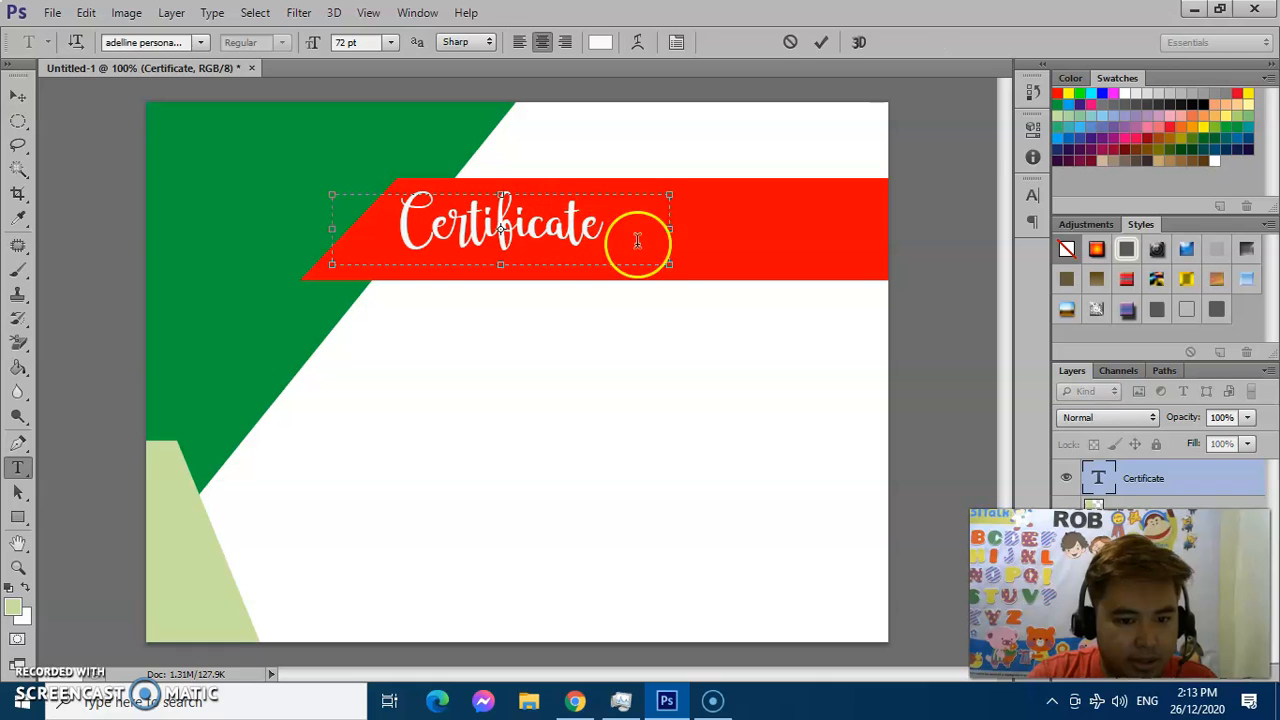
drag(670, 276, 872, 263)
text(of )
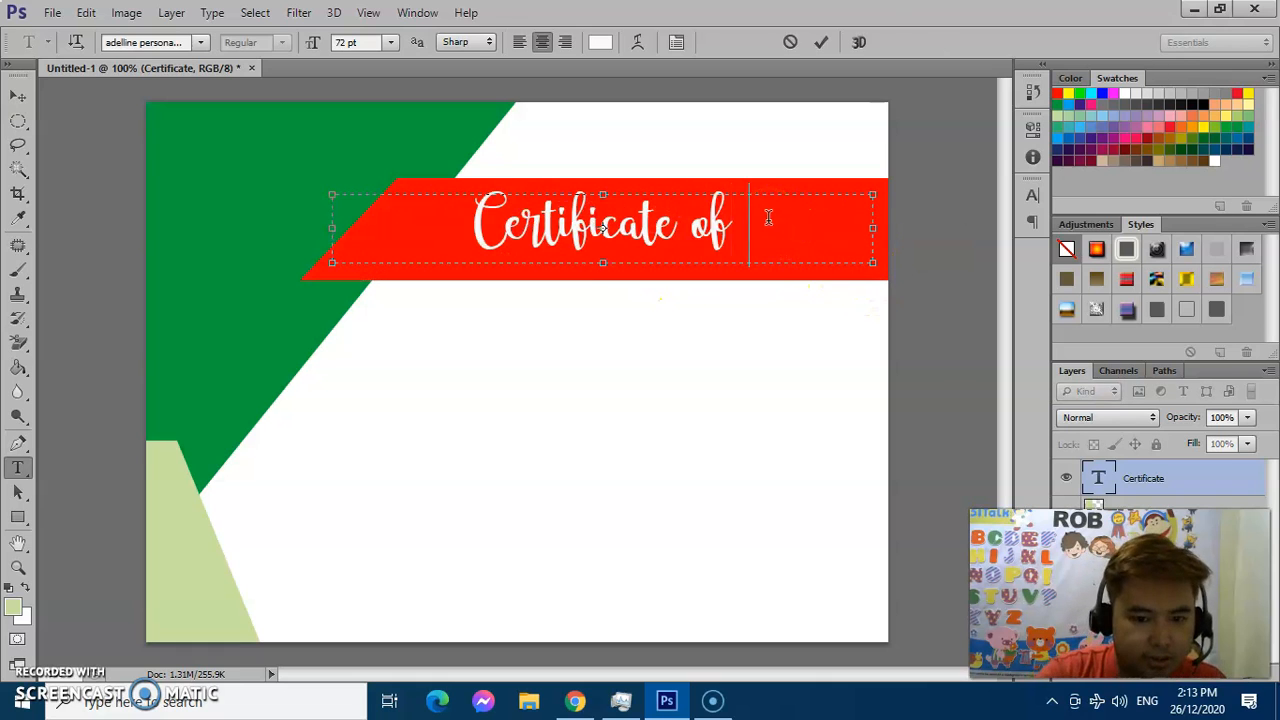
text(Recognition)
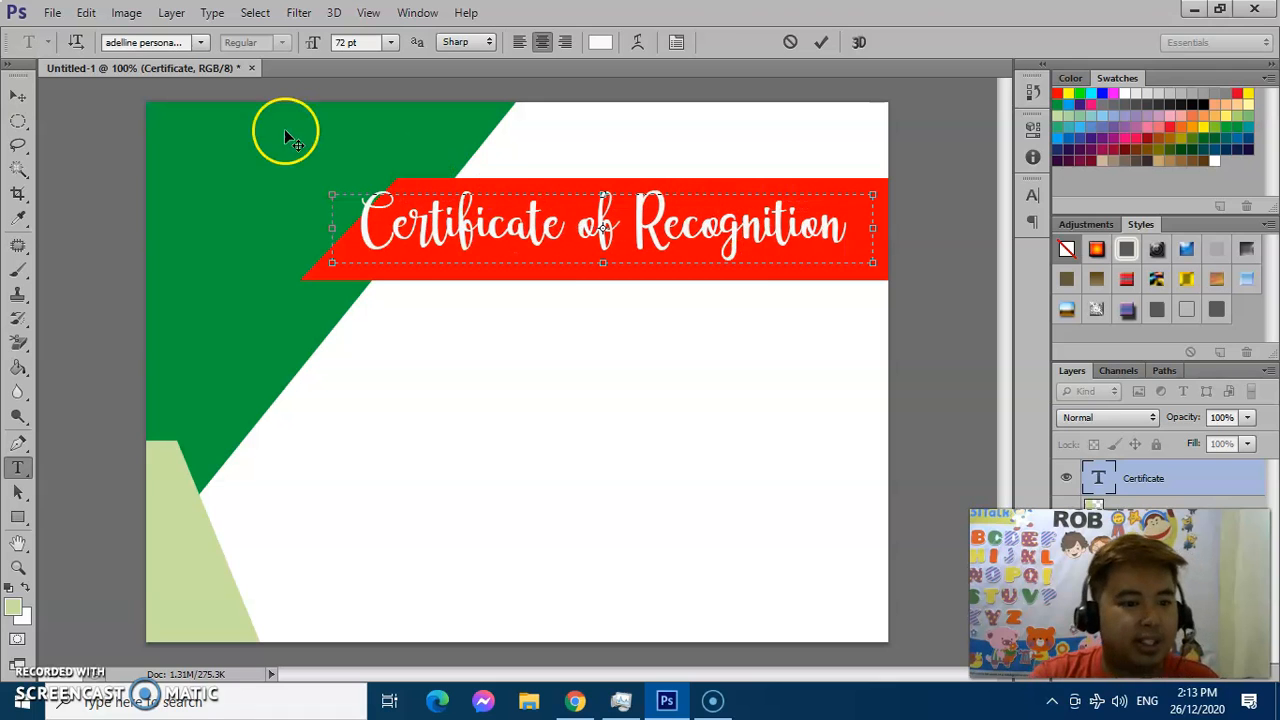
- Nudge the "Certificate of Recognition" text about 20 px right and 5 px down to fit it within the red banner
click(18, 96)
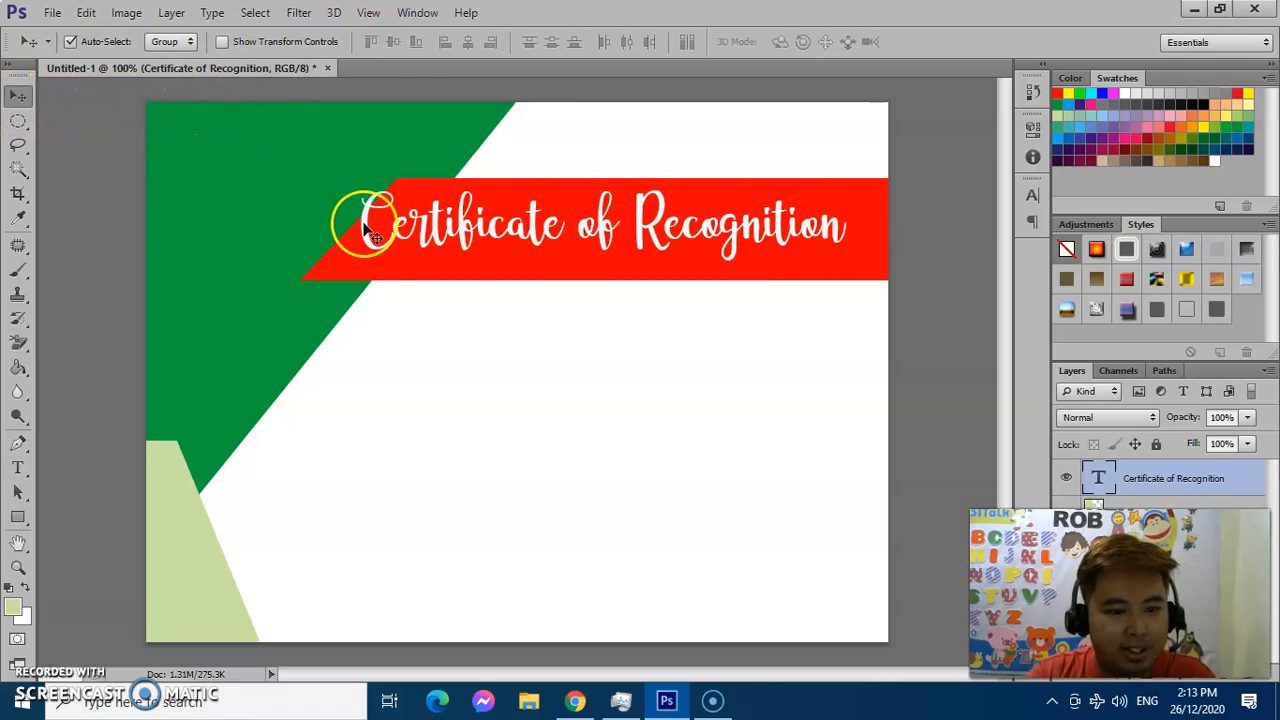
key(Right)
key(Right)
key(Right)
key(Right)
key(Right)
key(Right)
key(Right)
key(Right)
key(Right)
key(Right)
key(Right)
key(Right)
key(Right)
key(Right)
key(Right)
key(Right)
key(Right)
key(Right)
key(Right)
key(Right)
key(Down)
key(Down)
key(Down)
key(Down)
key(Down)
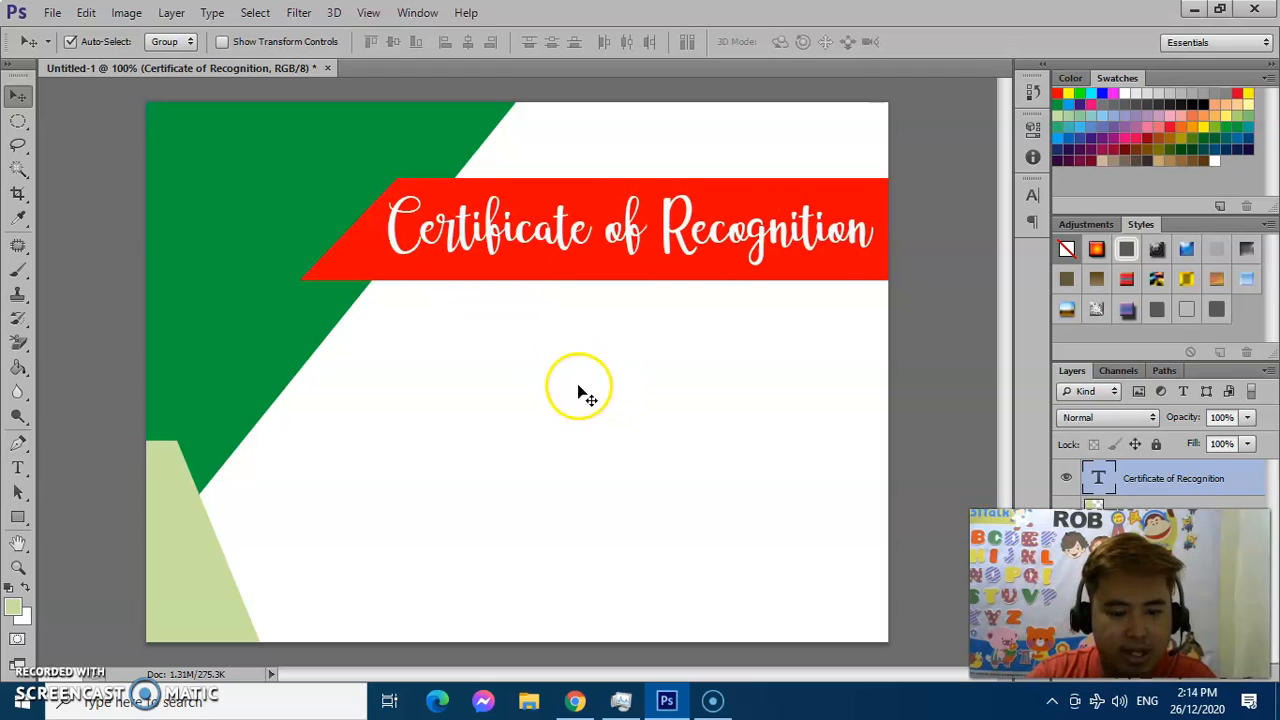
- Create a wide, shallow text box just below the red banner and set its font size to 18 pt
click(18, 470)
drag(436, 318, 800, 347)
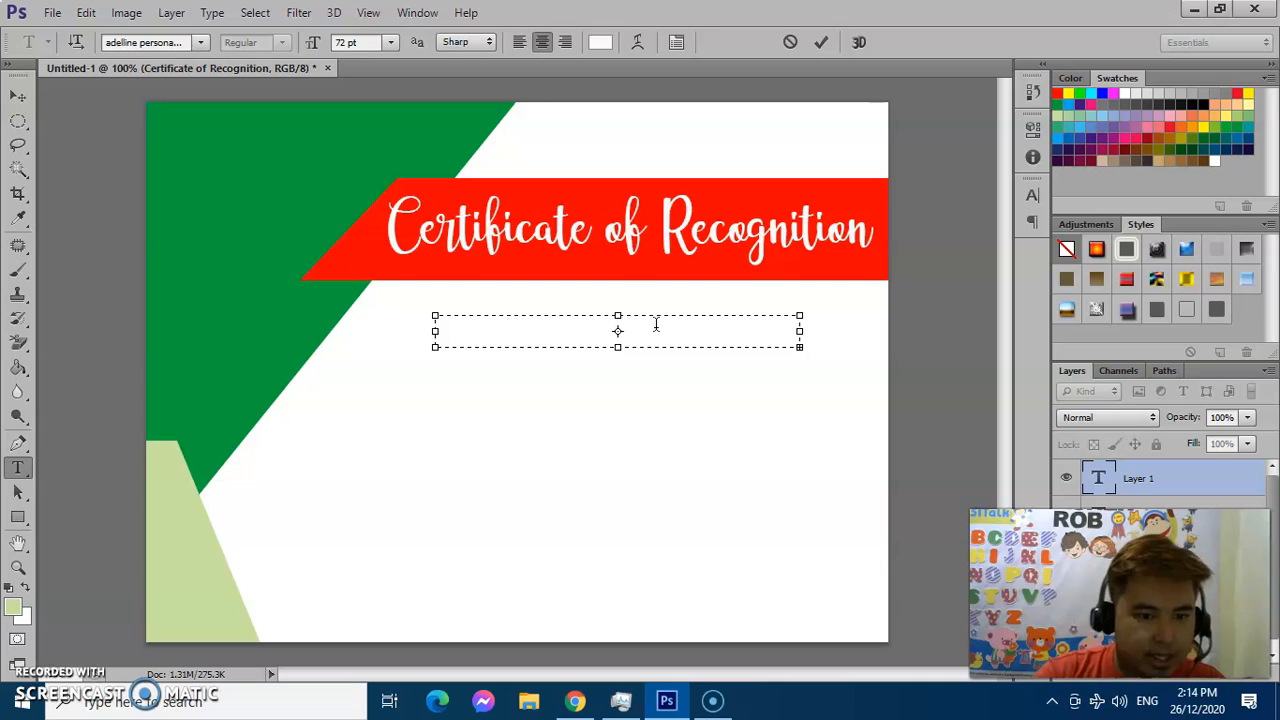
click(390, 42)
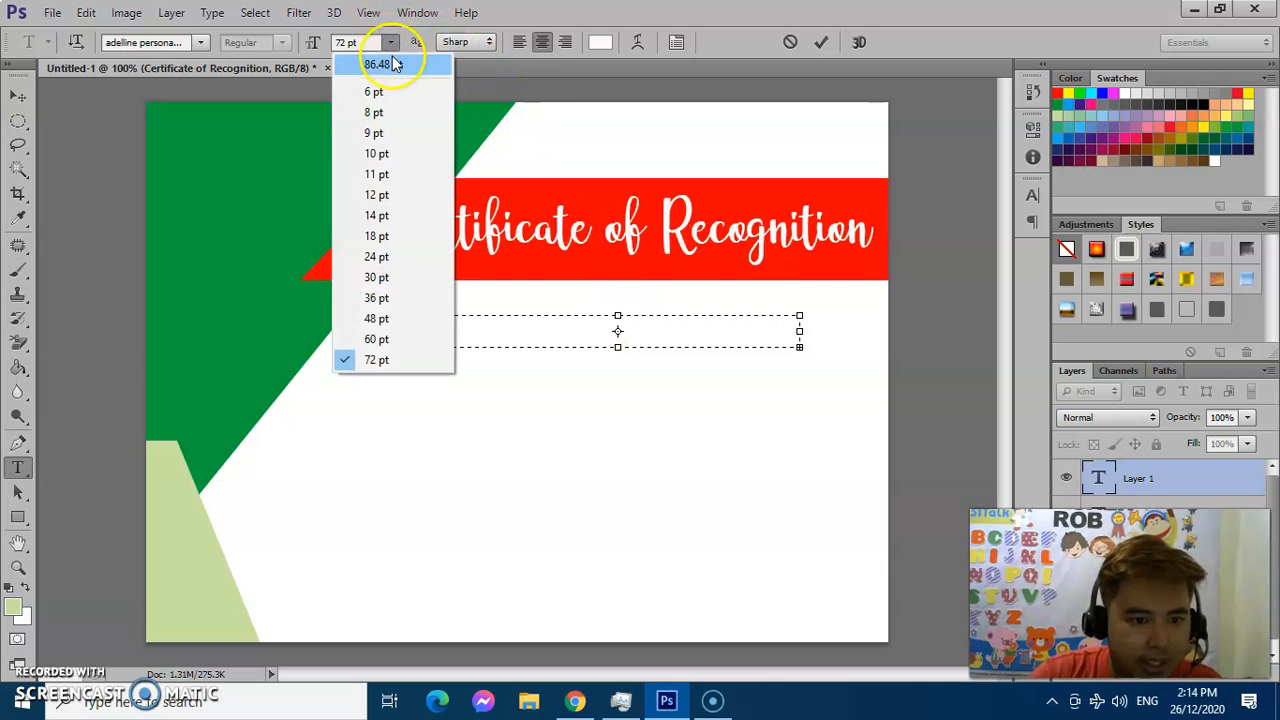
click(379, 236)
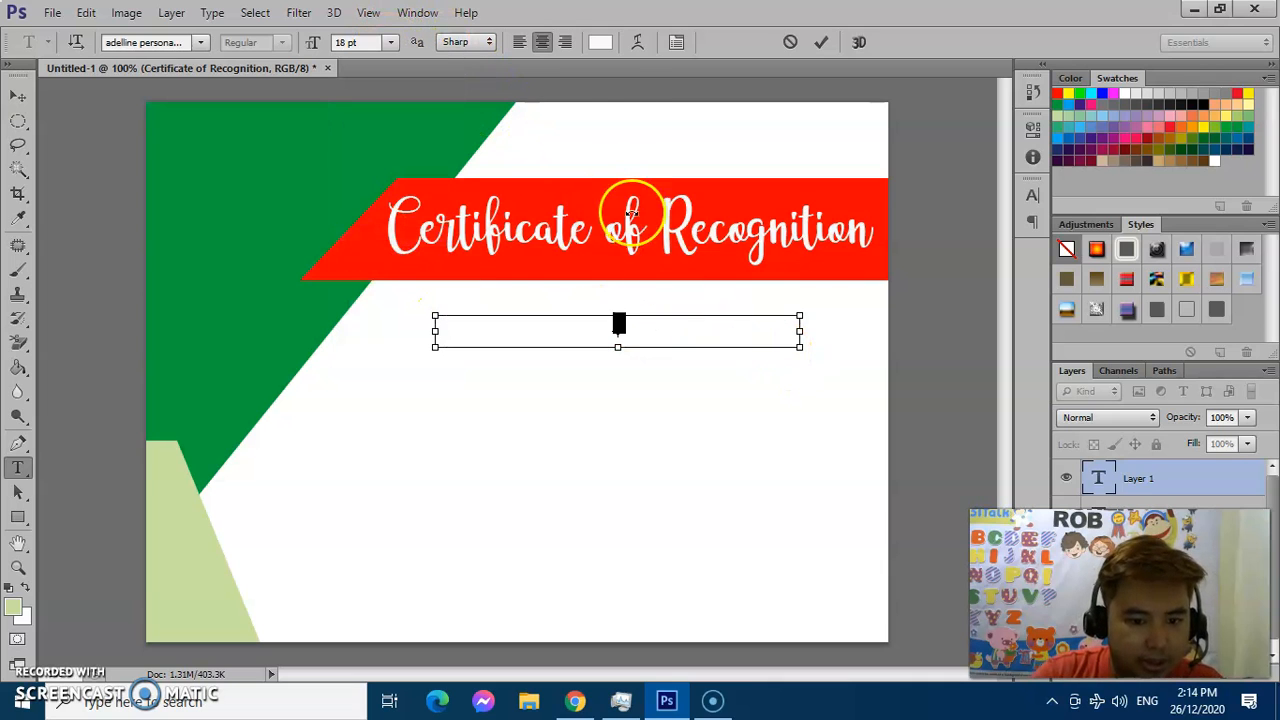
- Set the text colour to near-black 010000 and write "is awarded to" in the text box below the banner
click(600, 42)
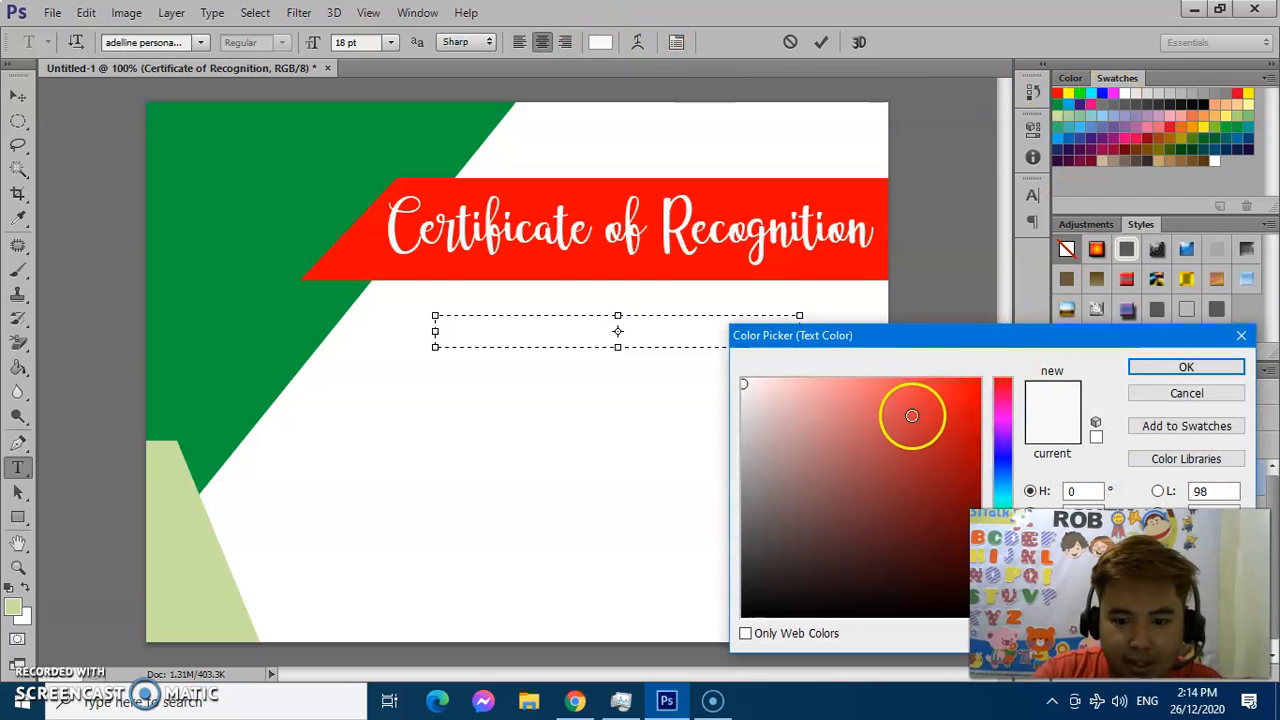
drag(903, 335, 819, 163)
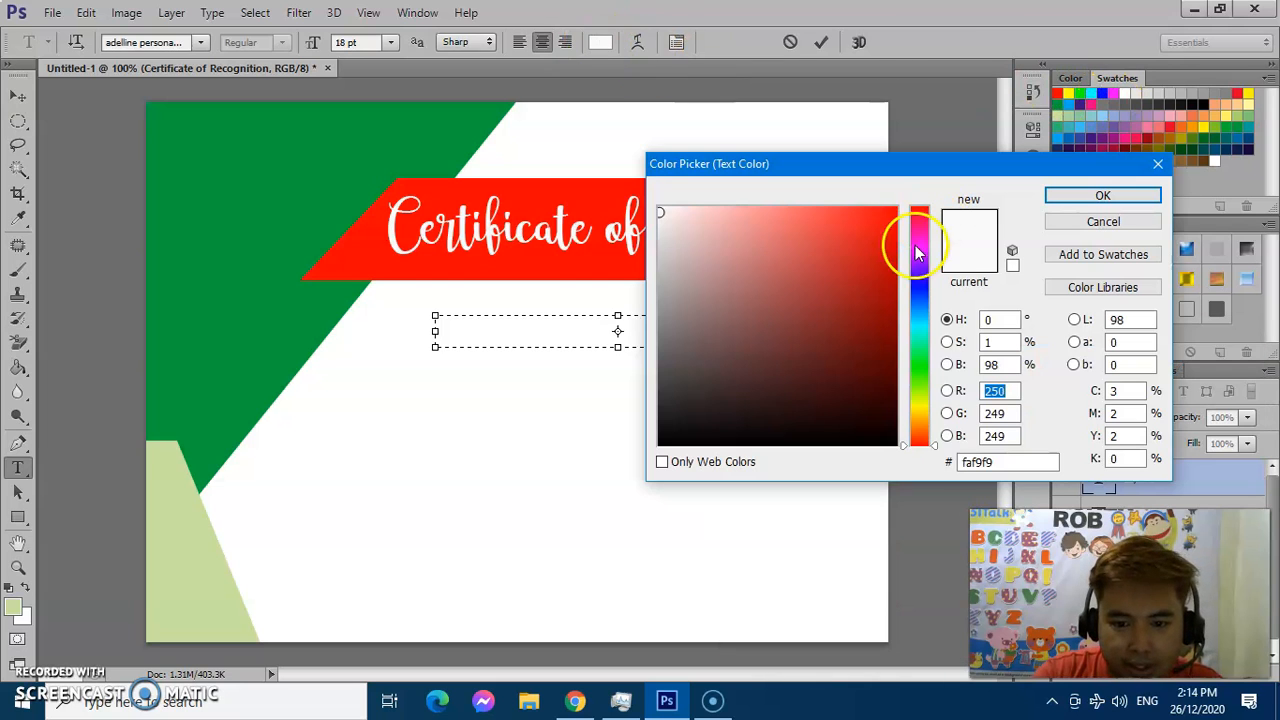
click(887, 444)
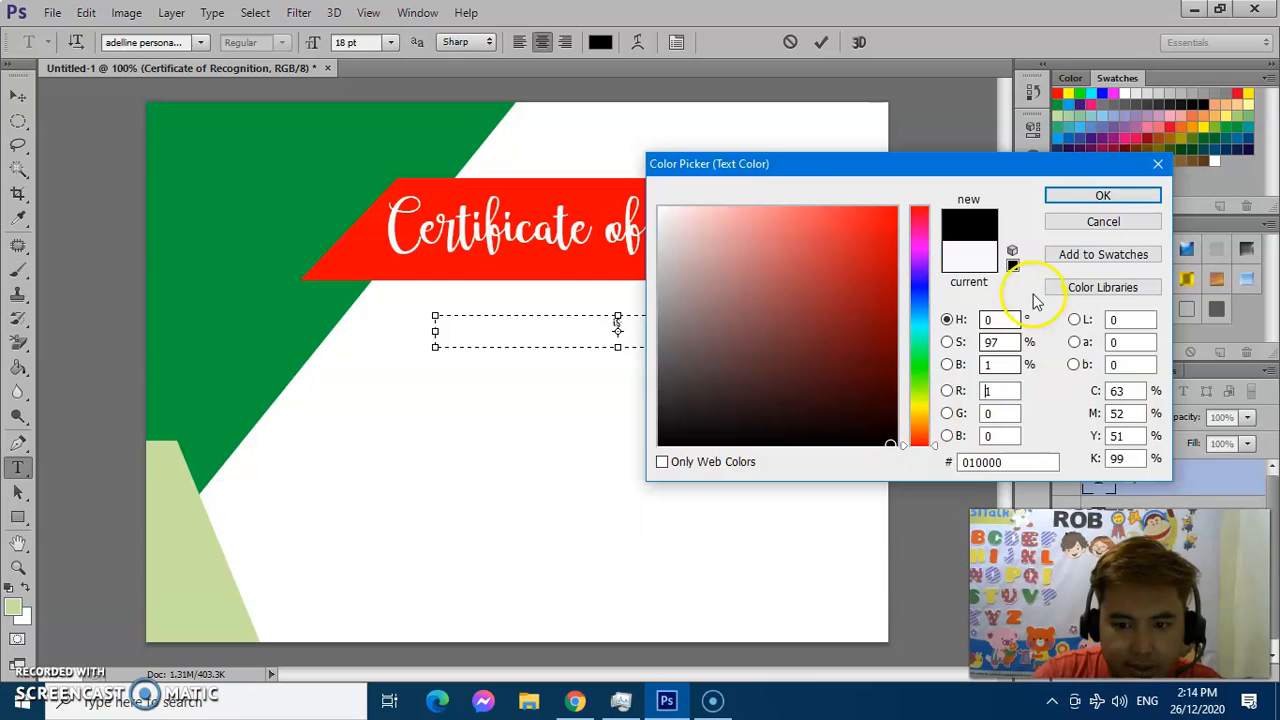
click(1102, 195)
click(657, 318)
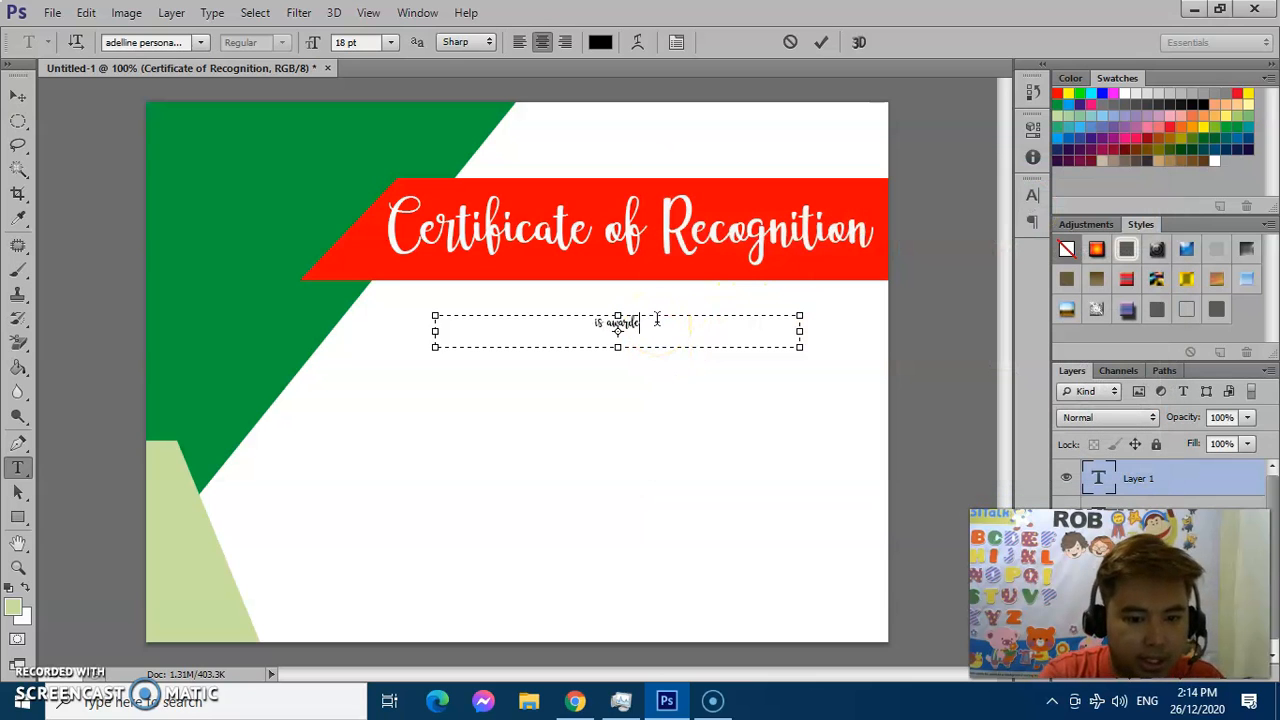
text(to)
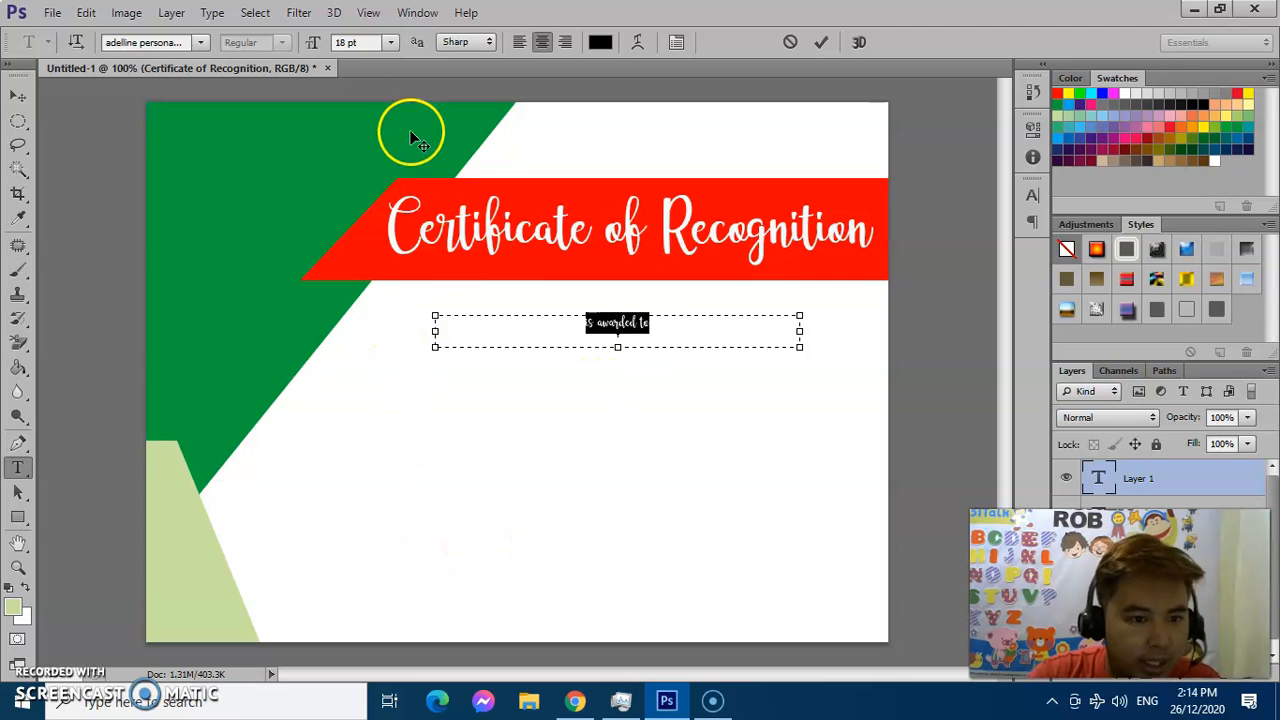
- Set the "is awarded to" text to 30 pt and move it slightly up toward the red banner
click(390, 43)
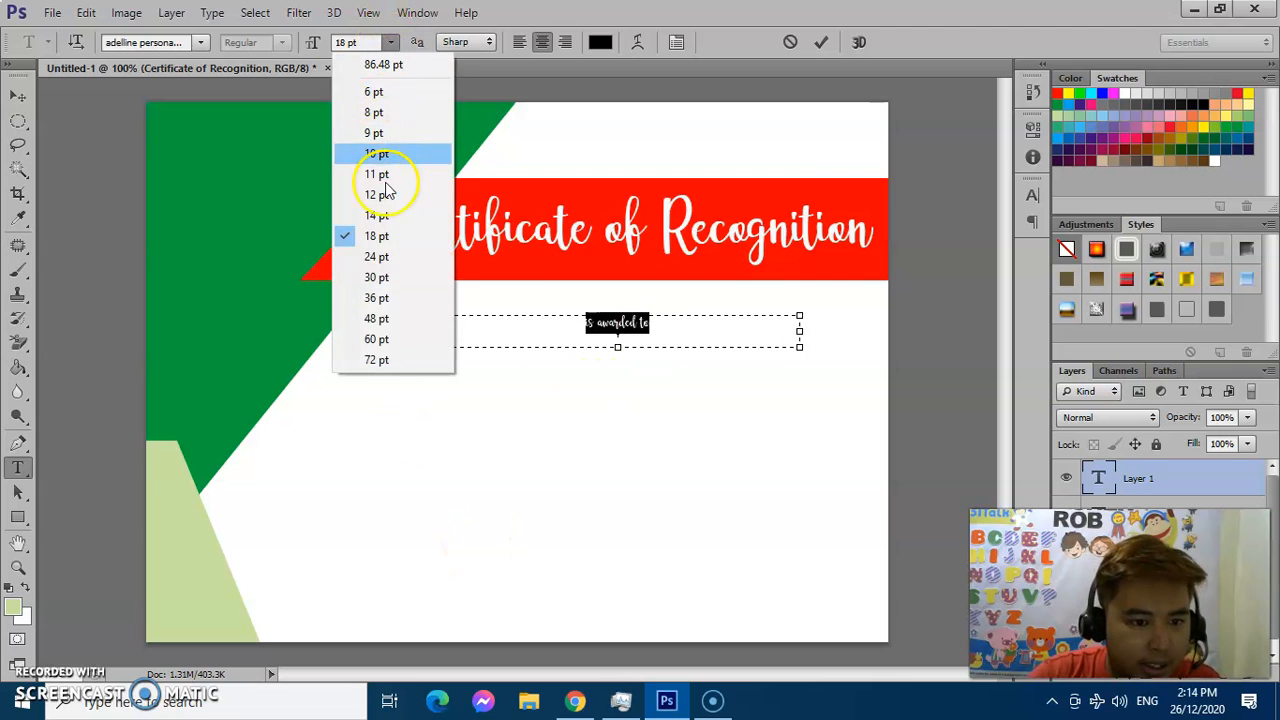
click(396, 318)
click(390, 42)
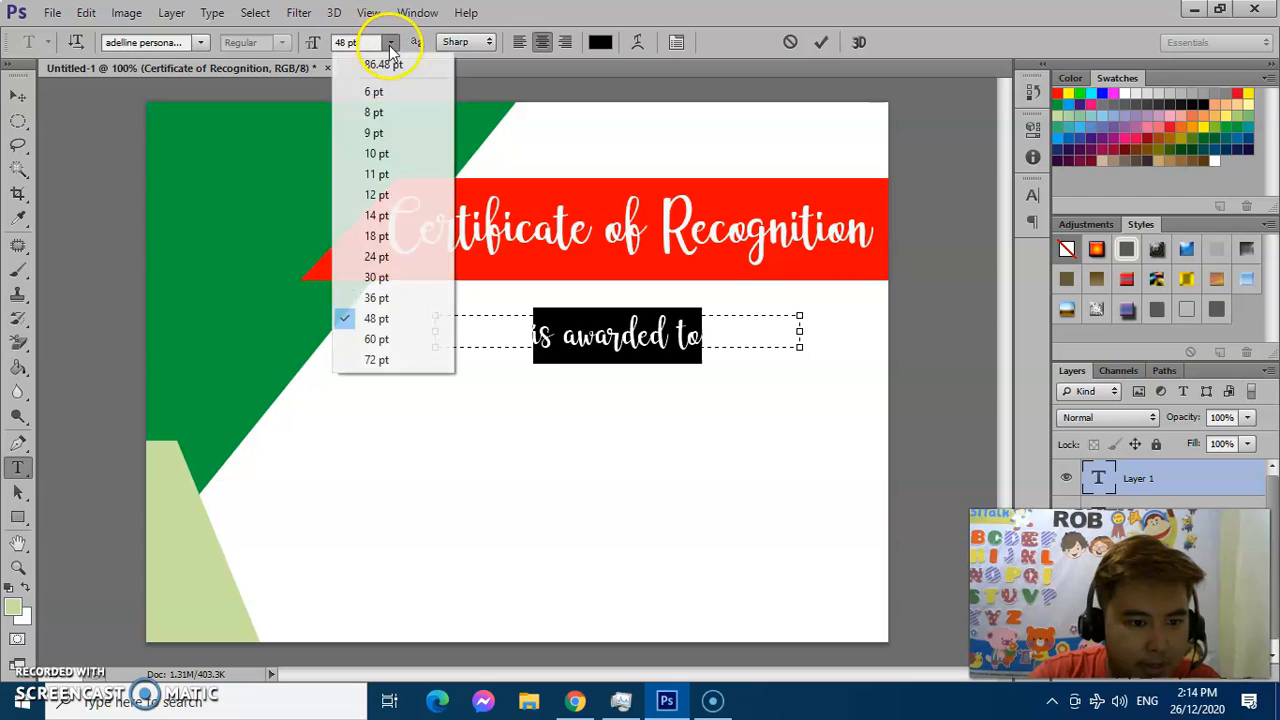
click(377, 278)
click(676, 336)
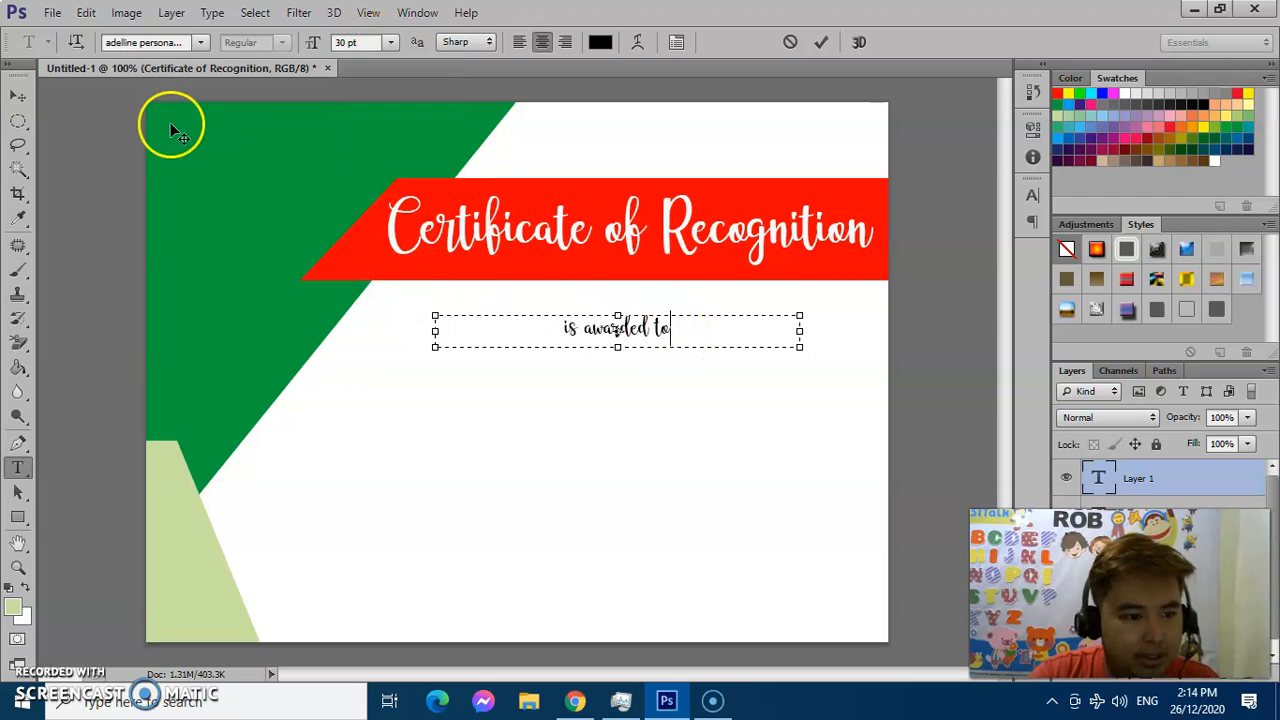
click(18, 98)
drag(612, 335, 607, 318)
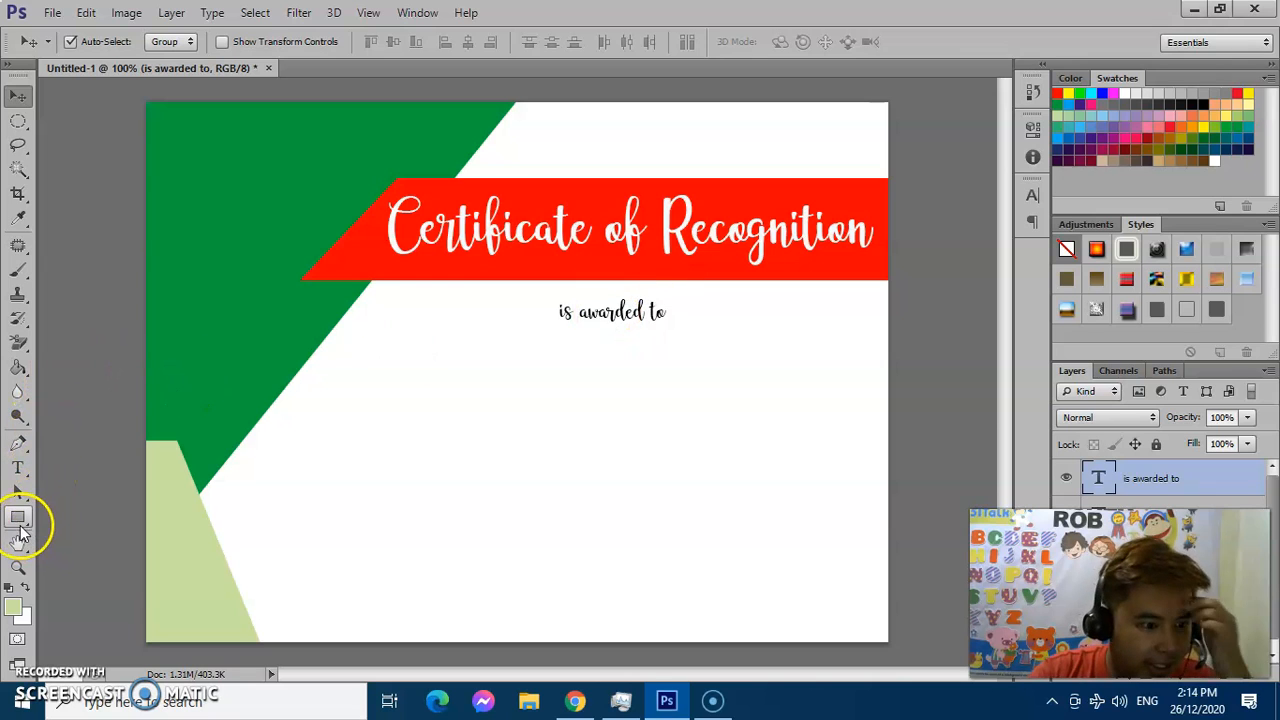
- Draw a thin light green rectangle about 565 by 2 px as a name line below "is awarded to", and deselect it
click(18, 520)
right_click(20, 525)
click(70, 516)
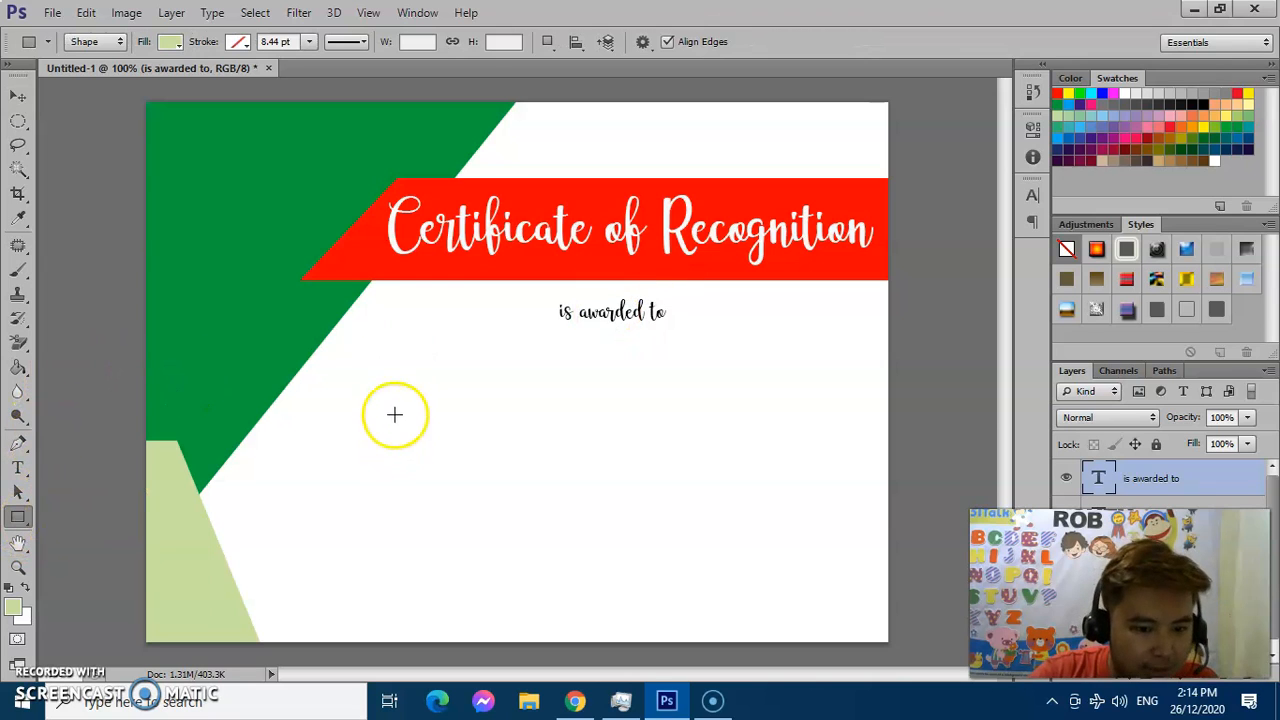
drag(327, 377, 854, 377)
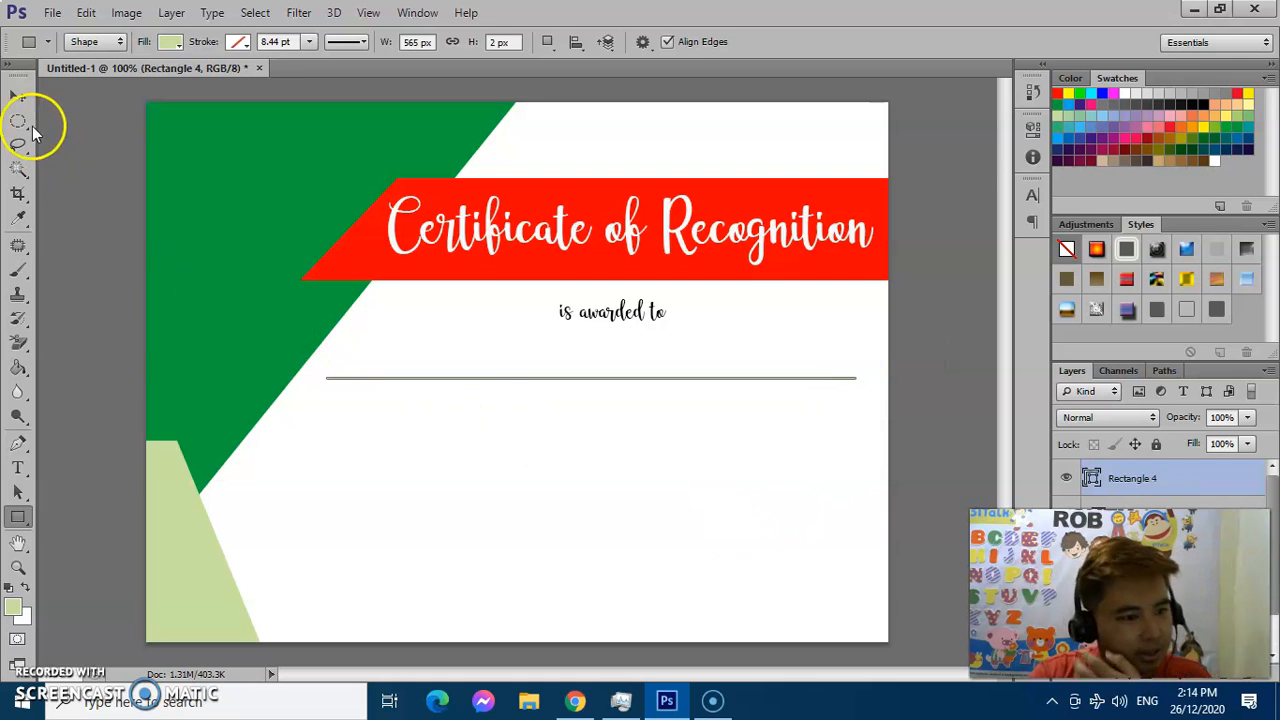
click(18, 95)
click(492, 437)
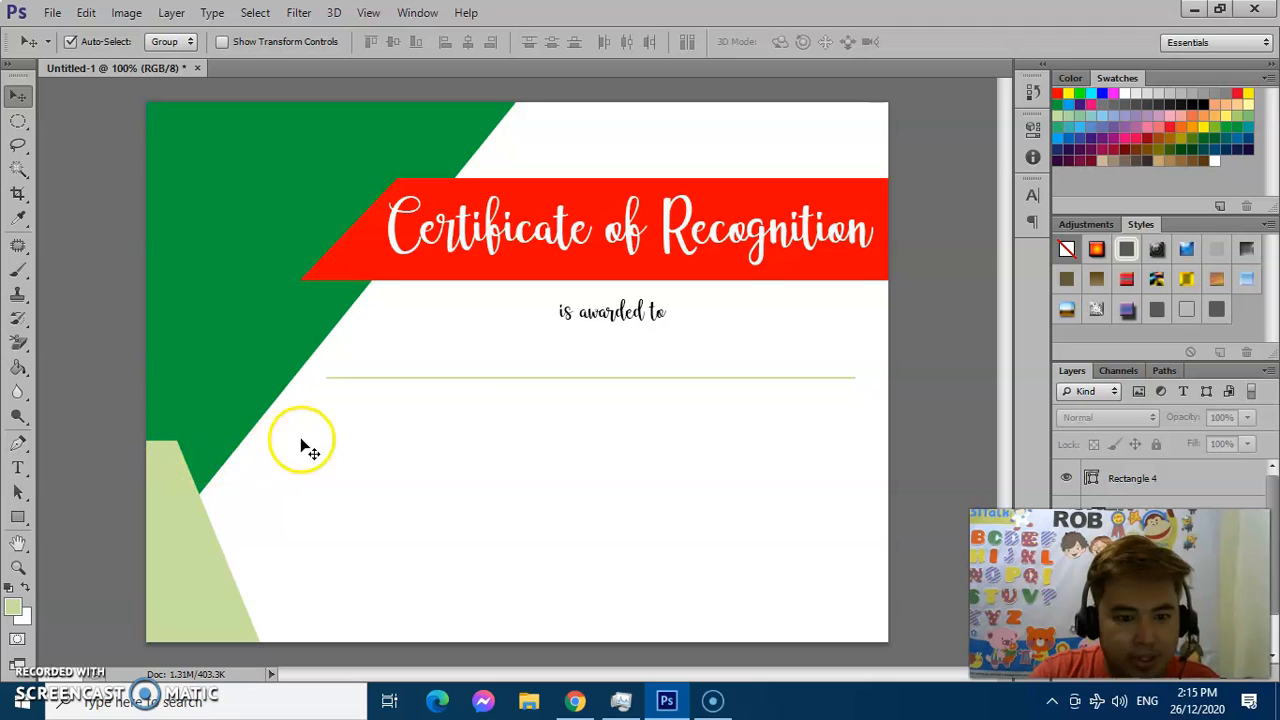
- Add a text box below the name line, deep enough for three centred lines reading "Date:", "School name:" and "Address"
click(18, 470)
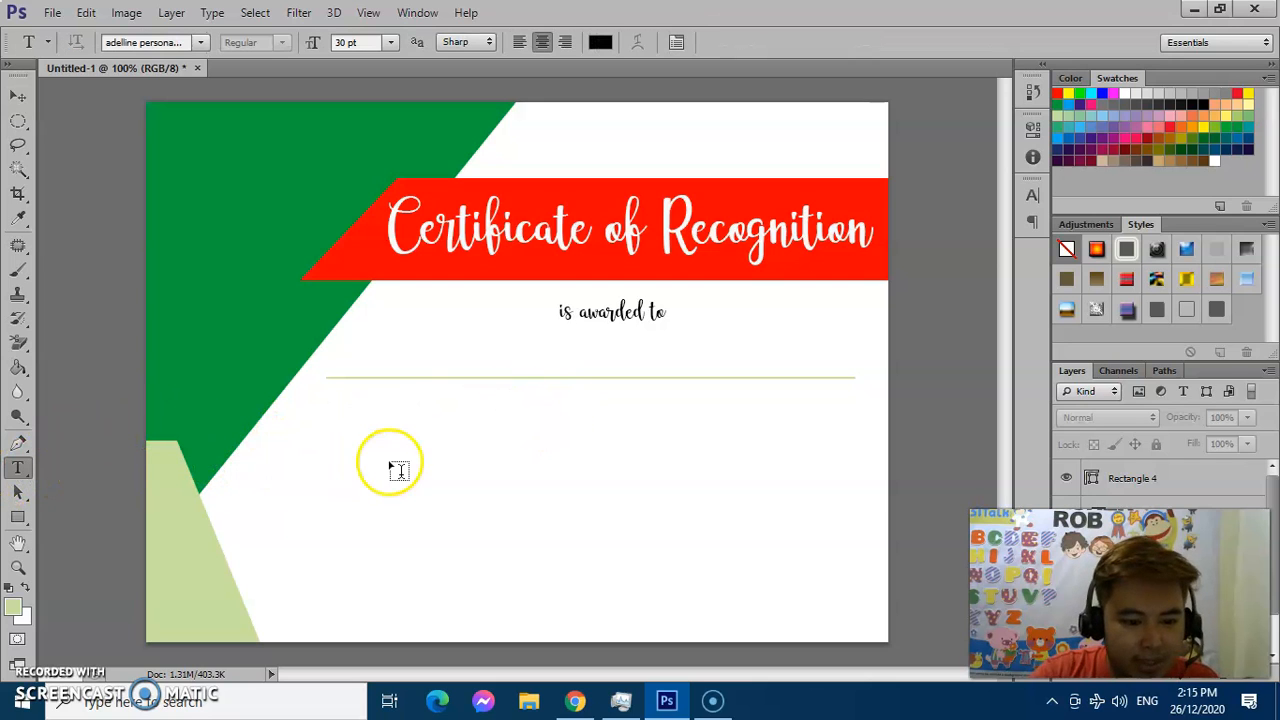
drag(389, 434, 816, 486)
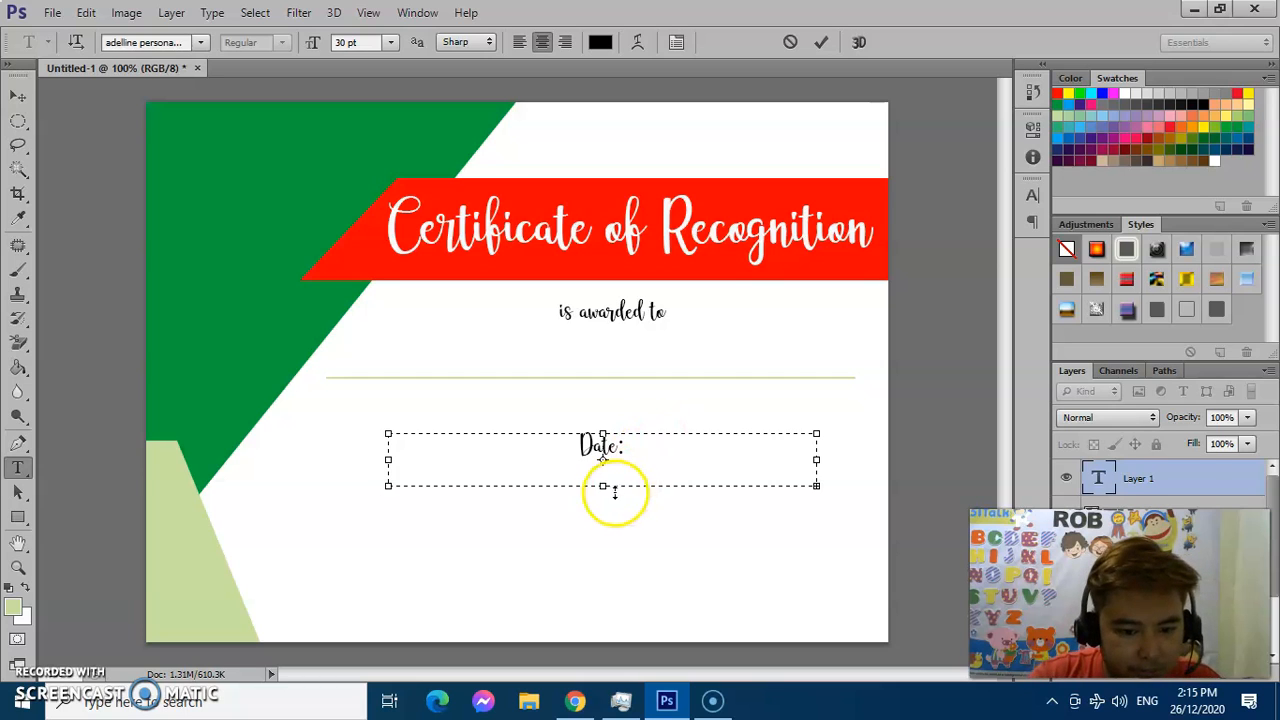
drag(602, 486, 605, 549)
key(BackSpace)
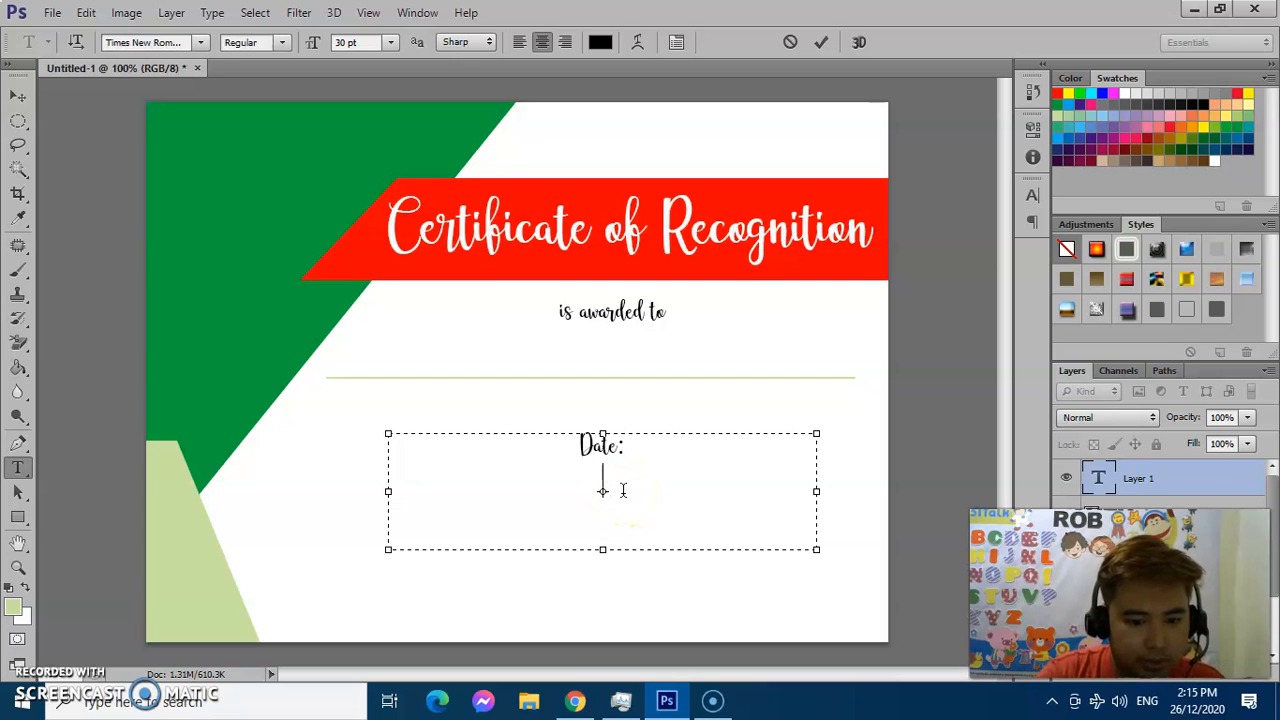
text(School name: )
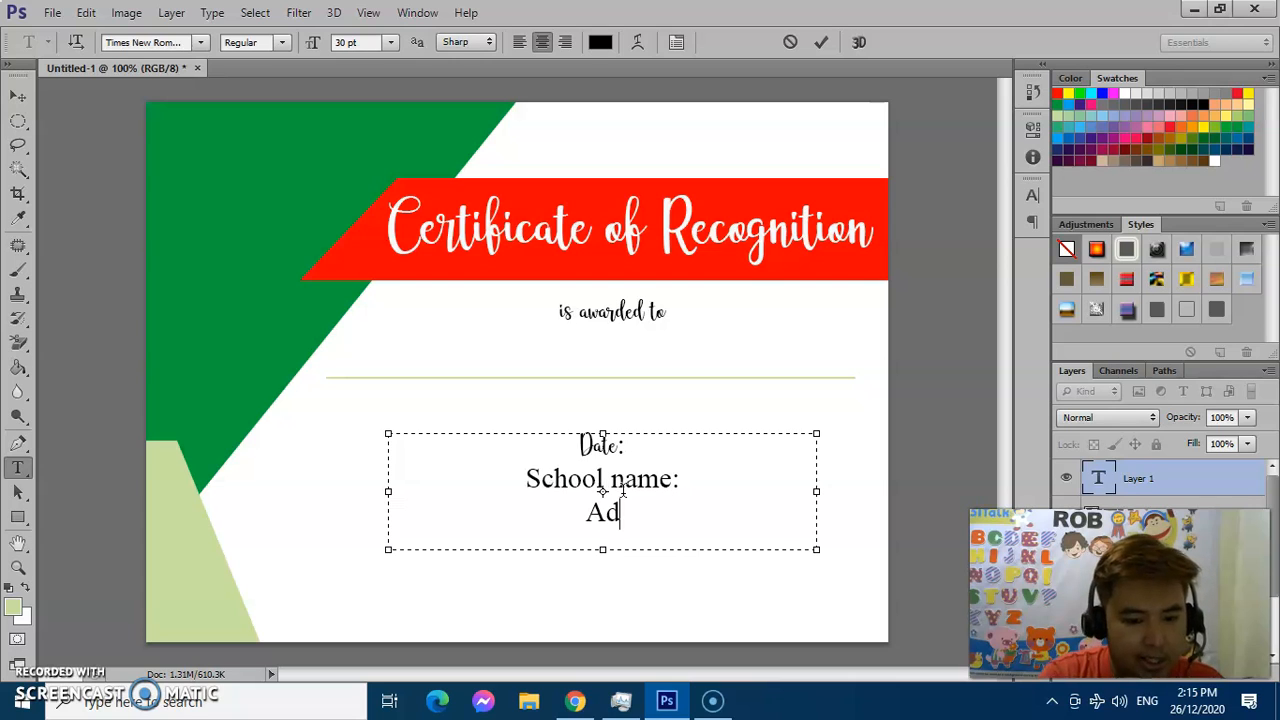
text(Address)
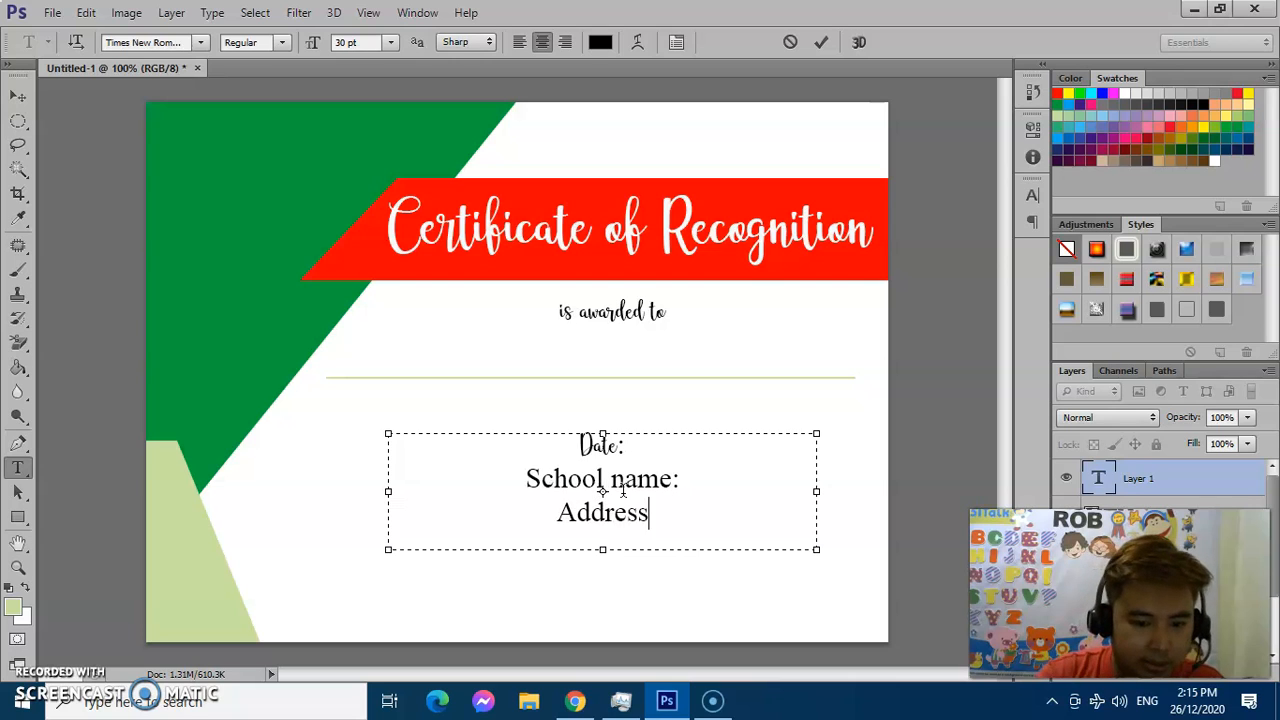
key(ctrl+a)
click(201, 42)
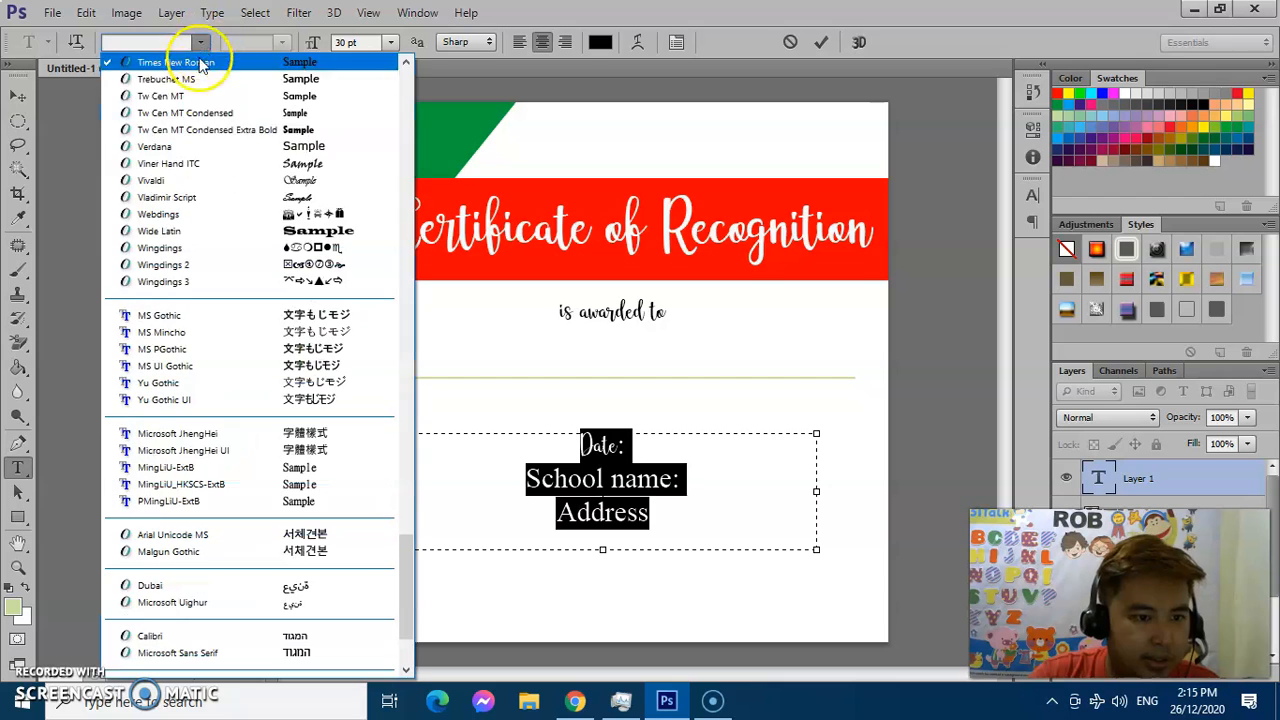
click(610, 455)
click(644, 450)
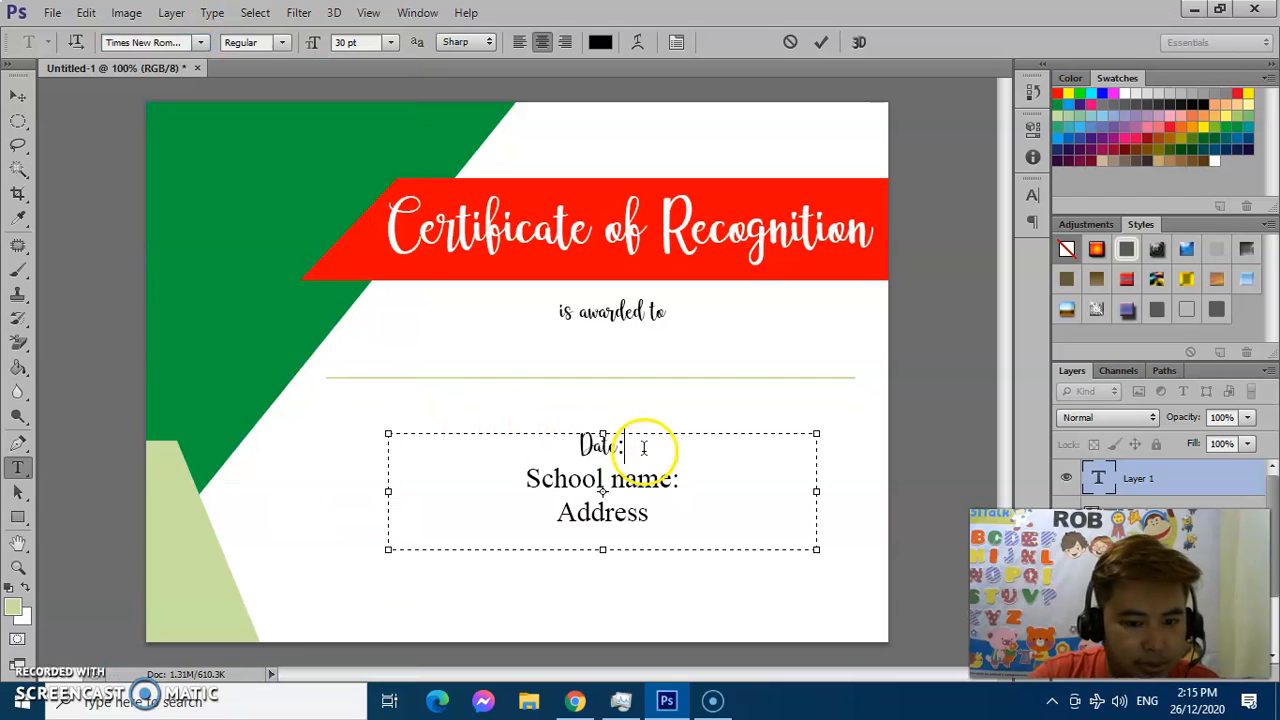
- Replace the "Date:" line with "on December 26th, 2020"
drag(566, 437, 623, 458)
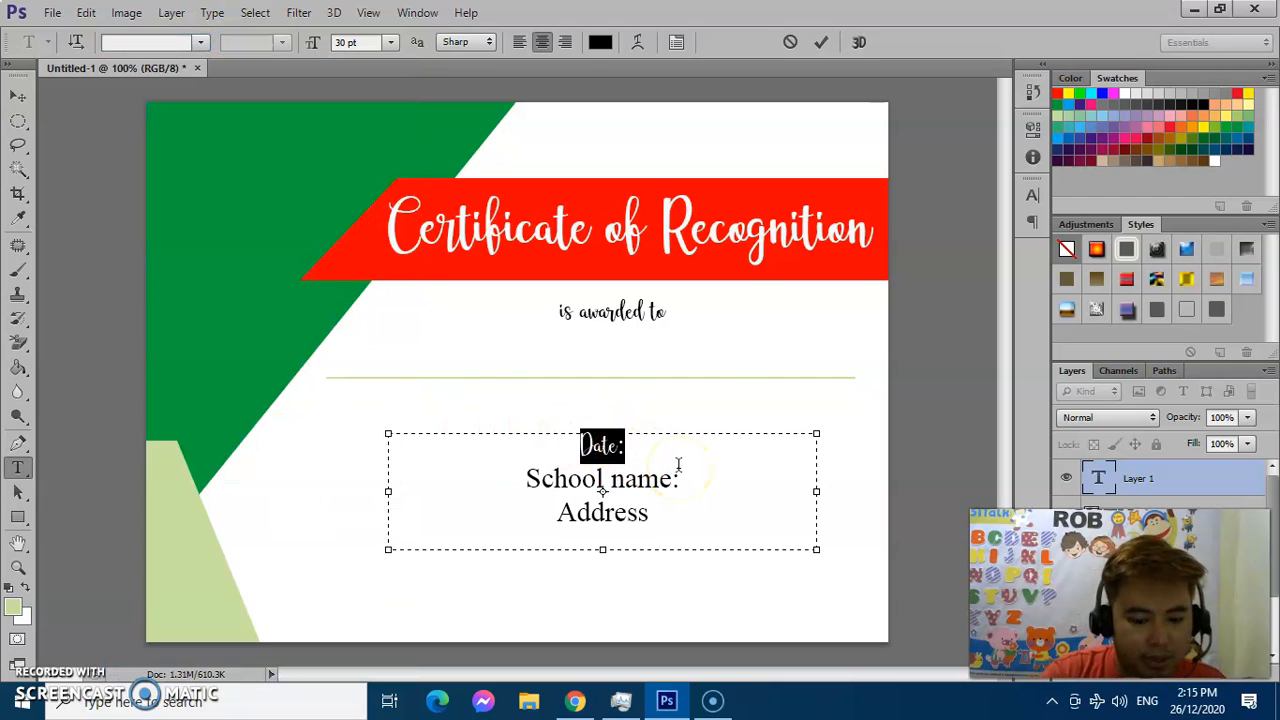
key(Left)
key(Left)
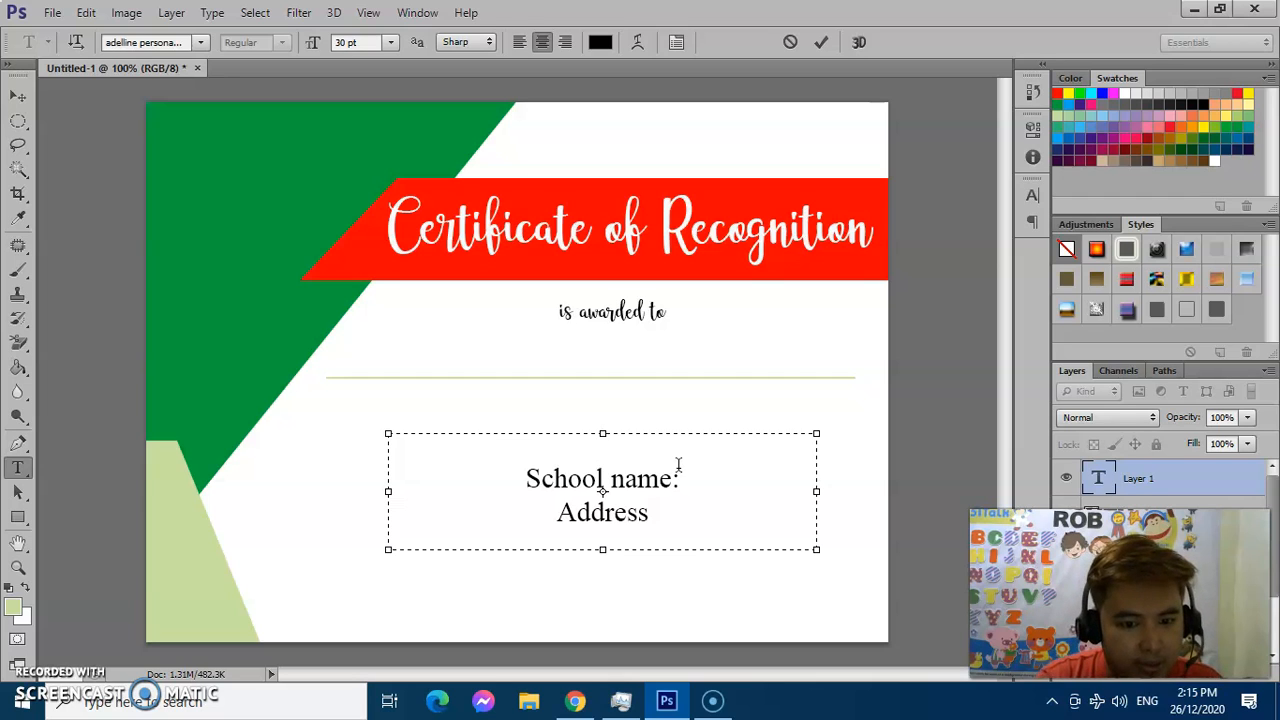
text(ember 2)
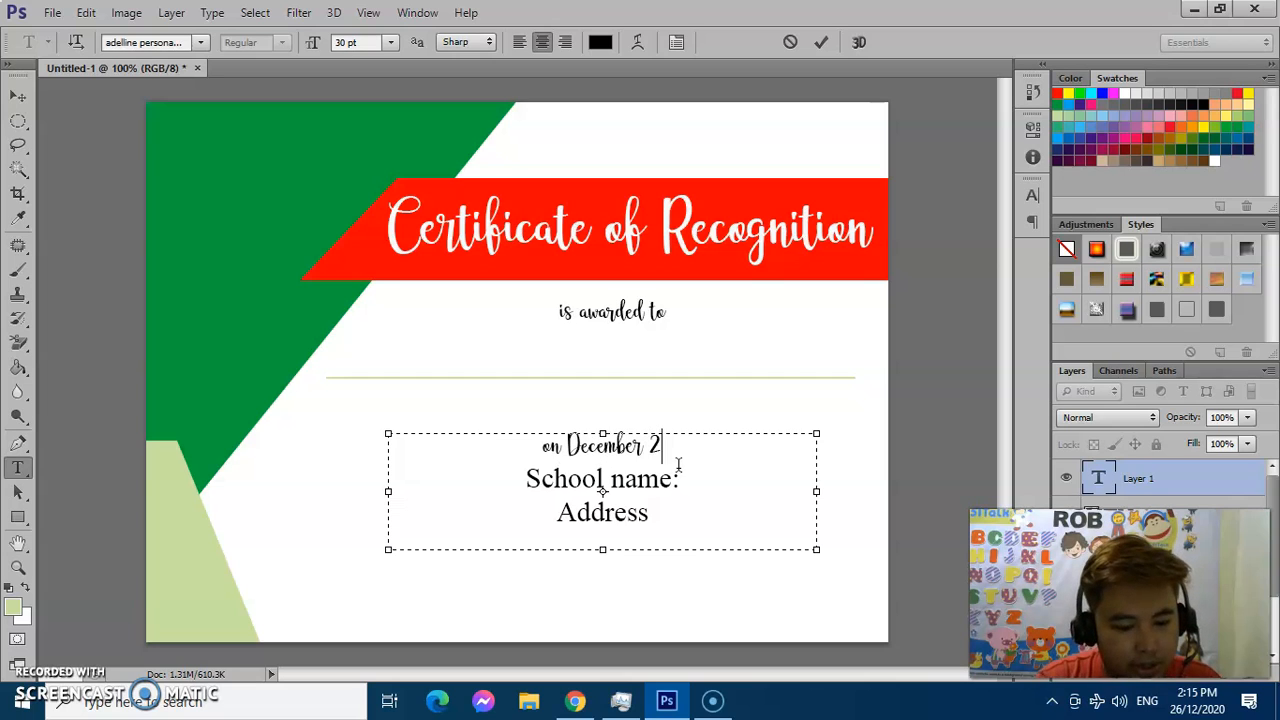
text(6th, 202)
key(BackSpace)
key(BackSpace)
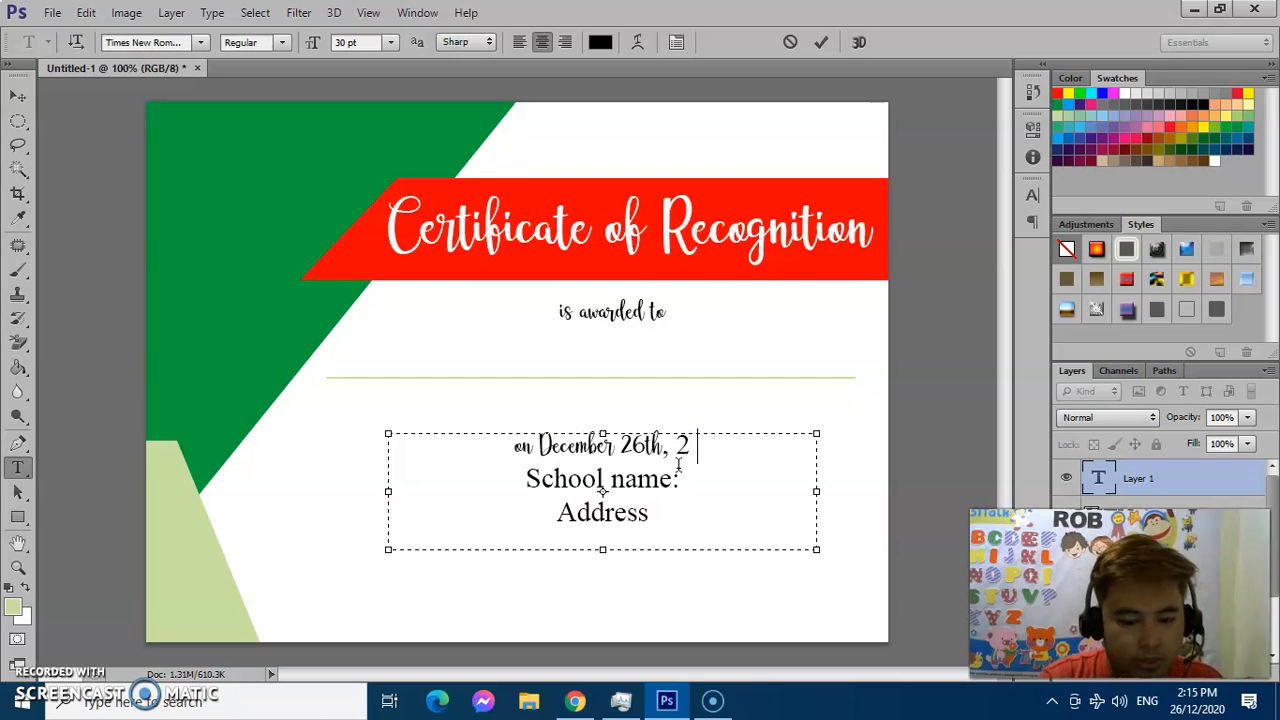
text(020)
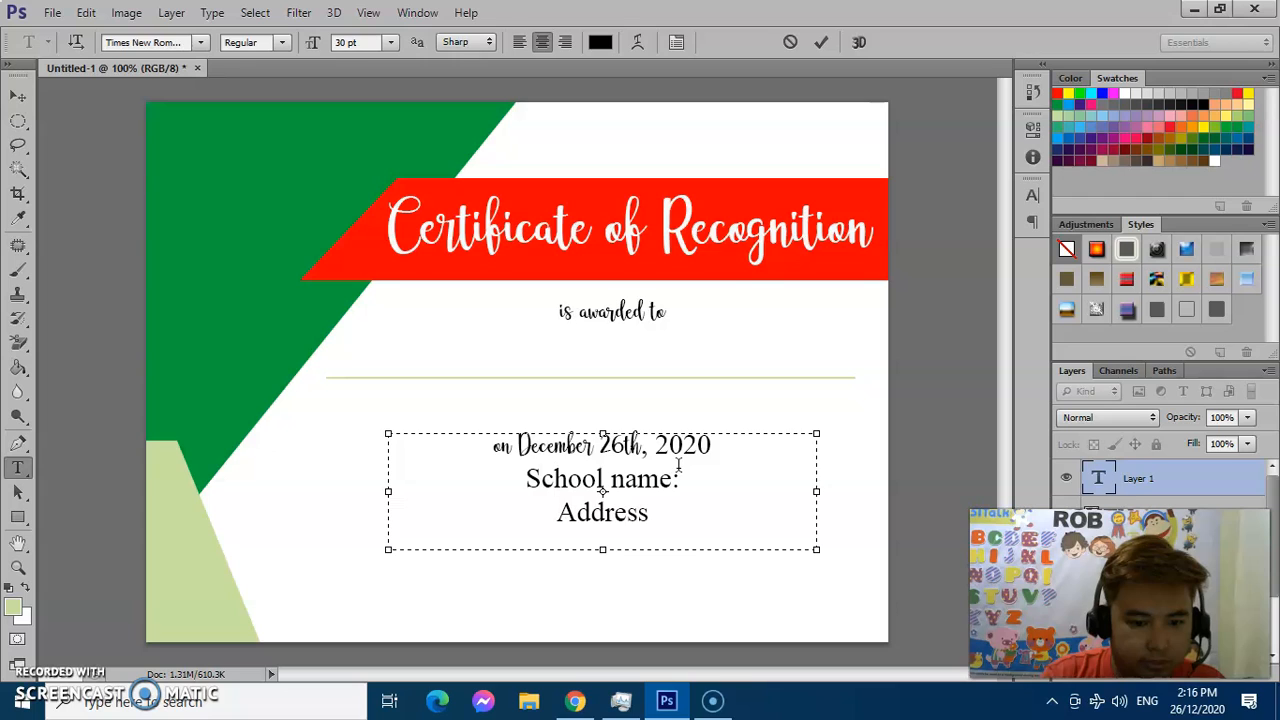
- Replace the "School name:" line with "at St. Joseph Academy"
text(at)
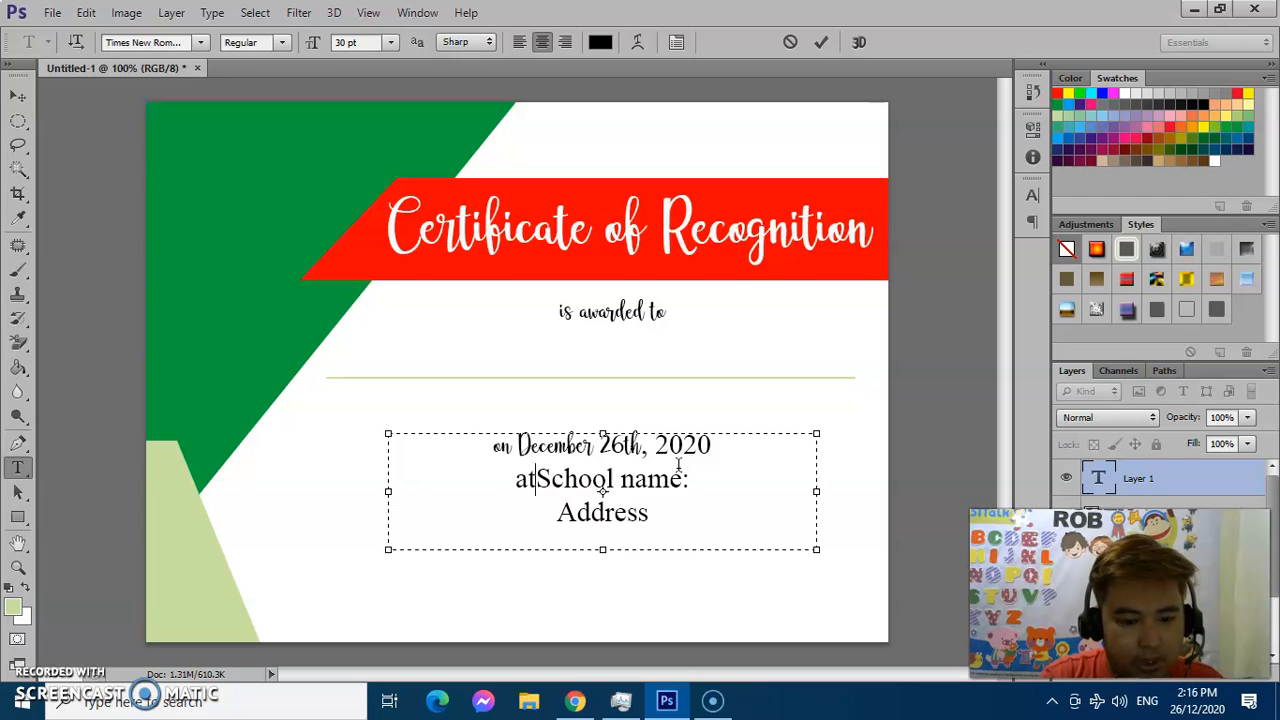
key(BackSpace)
key(BackSpace)
key(BackSpace)
key(BackSpace)
key(BackSpace)
key(BackSpace)
key(BackSpace)
key(BackSpace)
key(BackSpace)
key(BackSpace)
key(BackSpace)
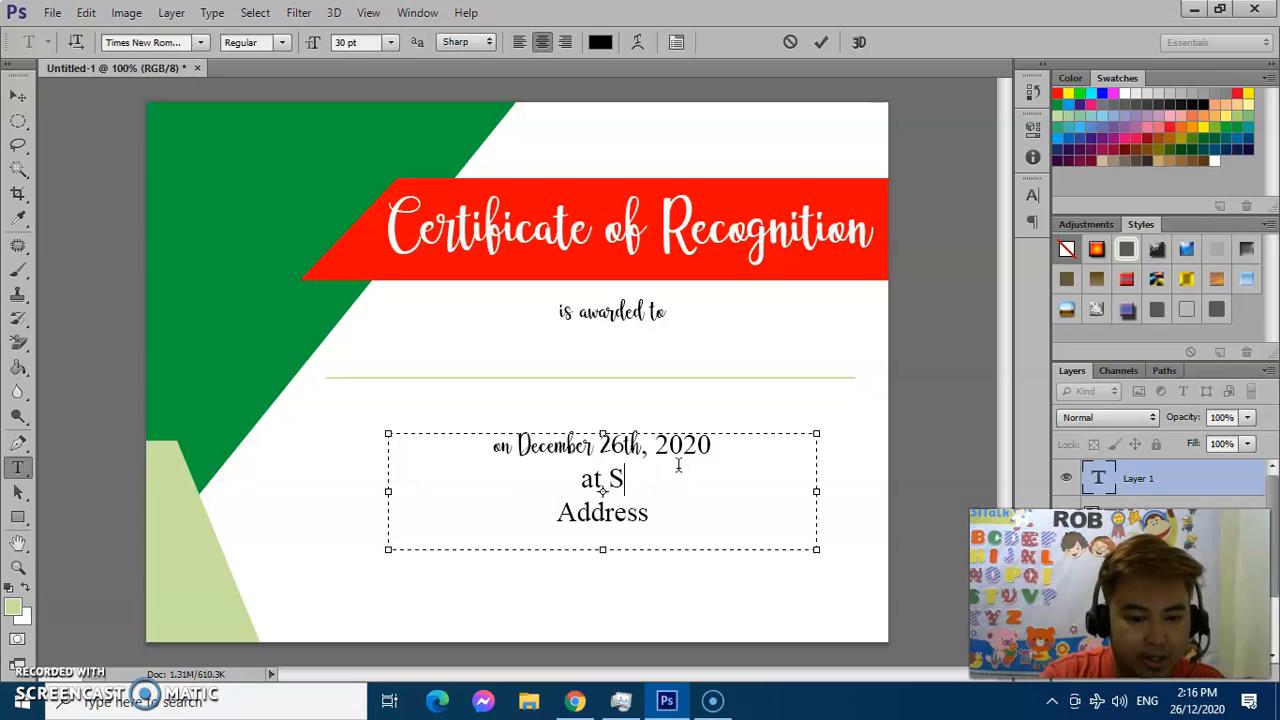
text(t. Joseph Academy)
- Replace the "Address" line with "Pulilan, Bulacan"
key(Down)
key(BackSpace)
key(BackSpace)
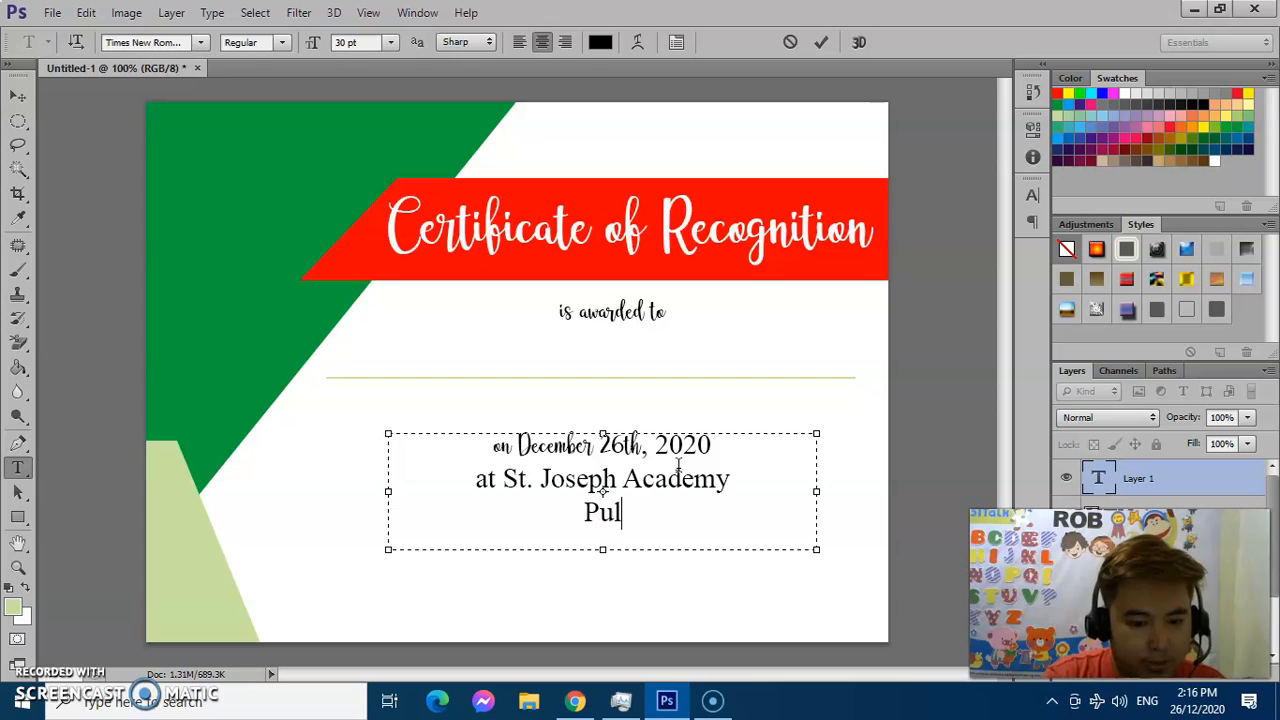
text(Pulilan, Bulacan)
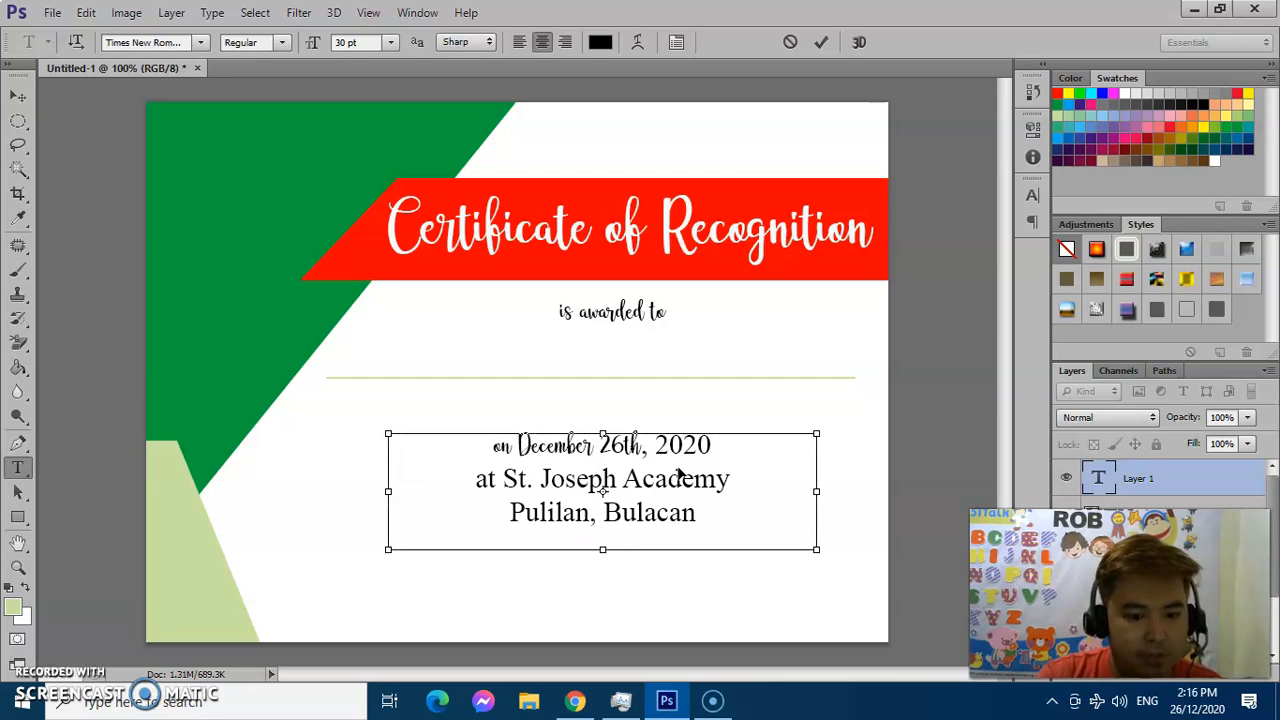
- Set the font of all three lines in the date and school text box to Berkarya
key(ctrl+a)
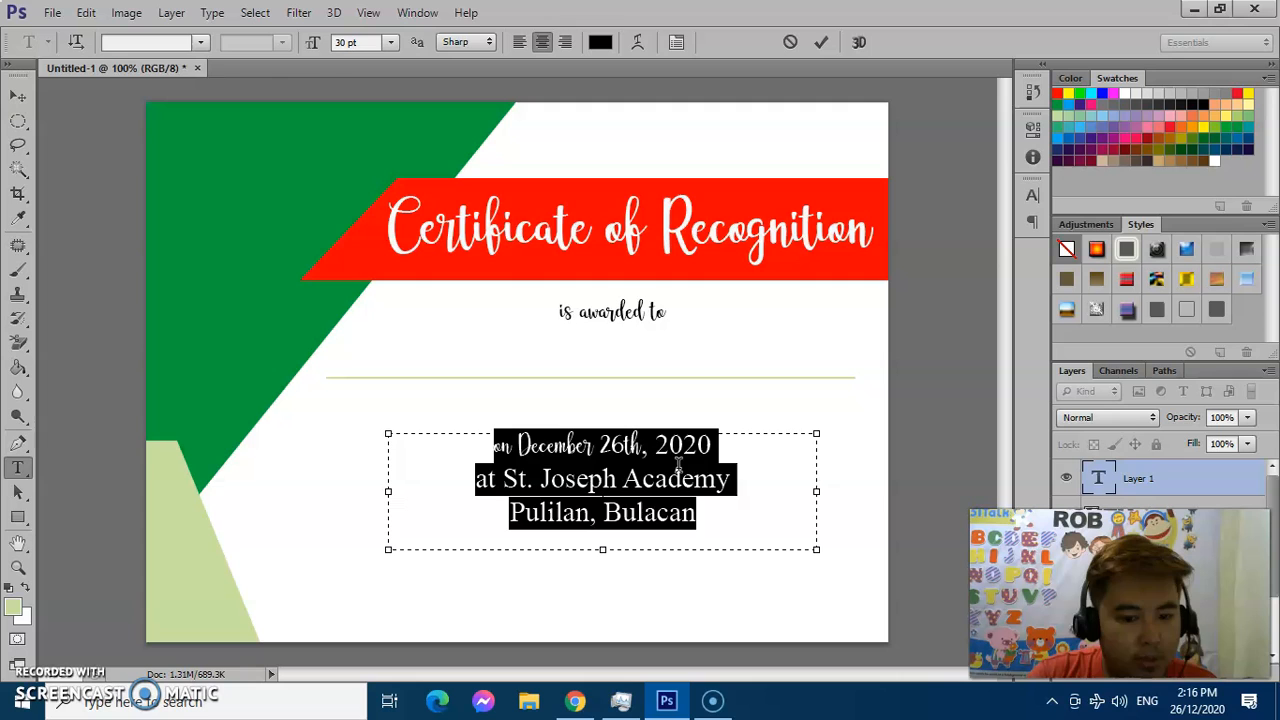
click(200, 44)
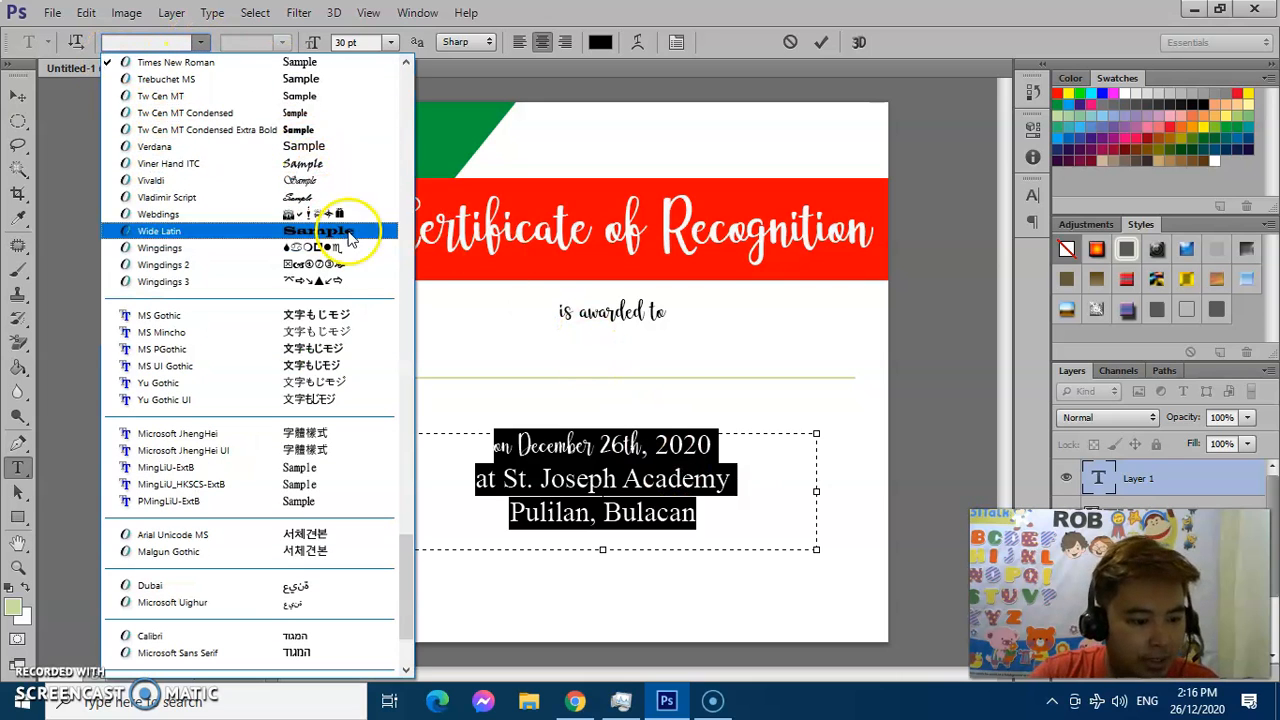
drag(400, 560, 408, 95)
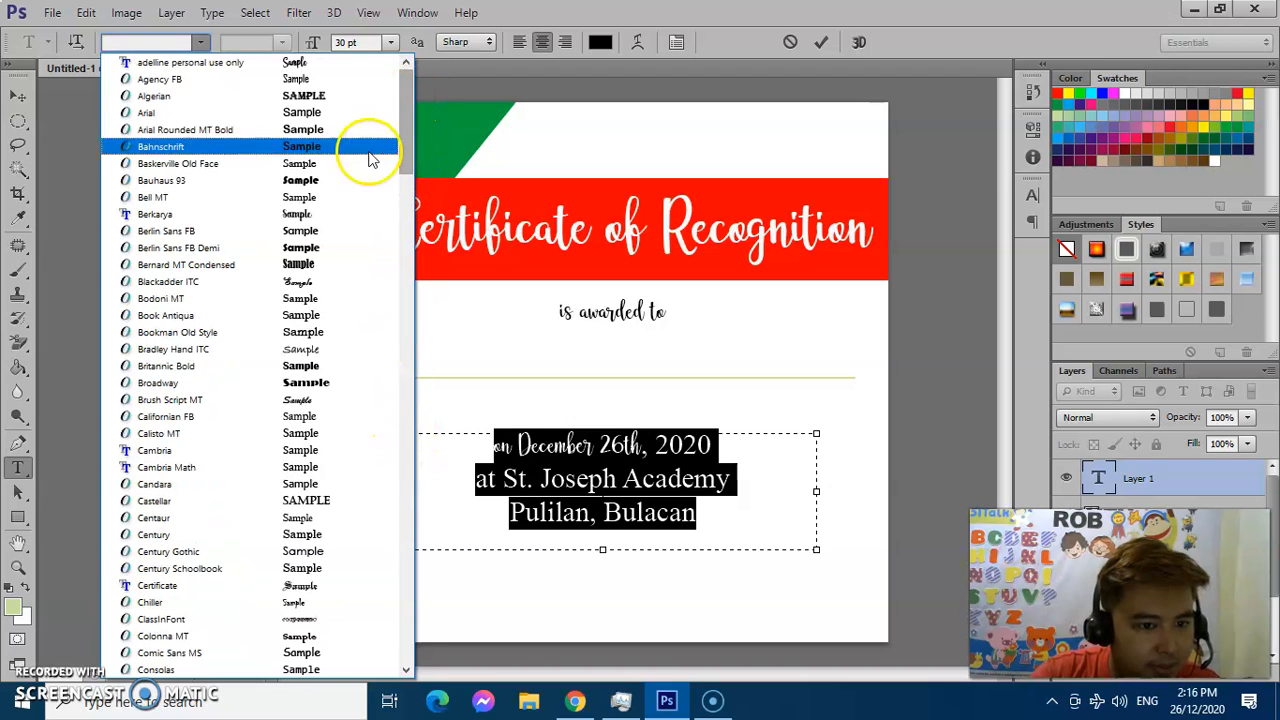
click(322, 213)
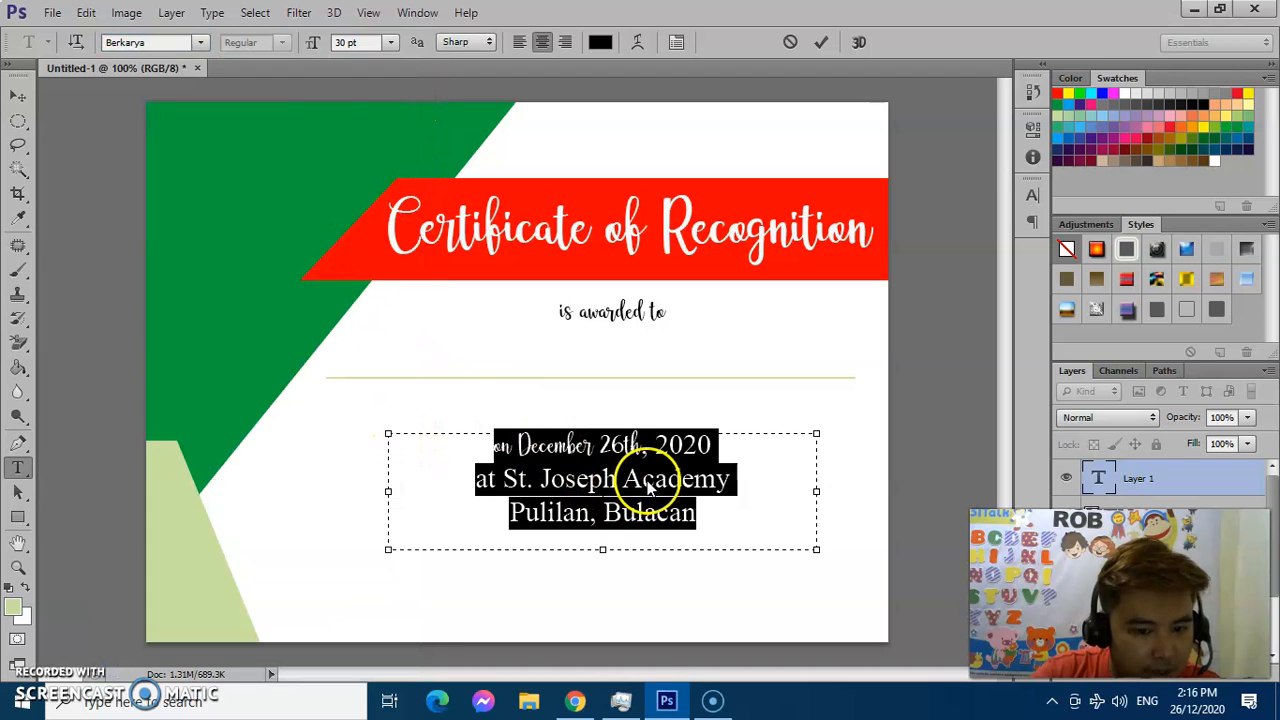
- Finish editing the date and school text and move the block slightly down below the name line
click(675, 514)
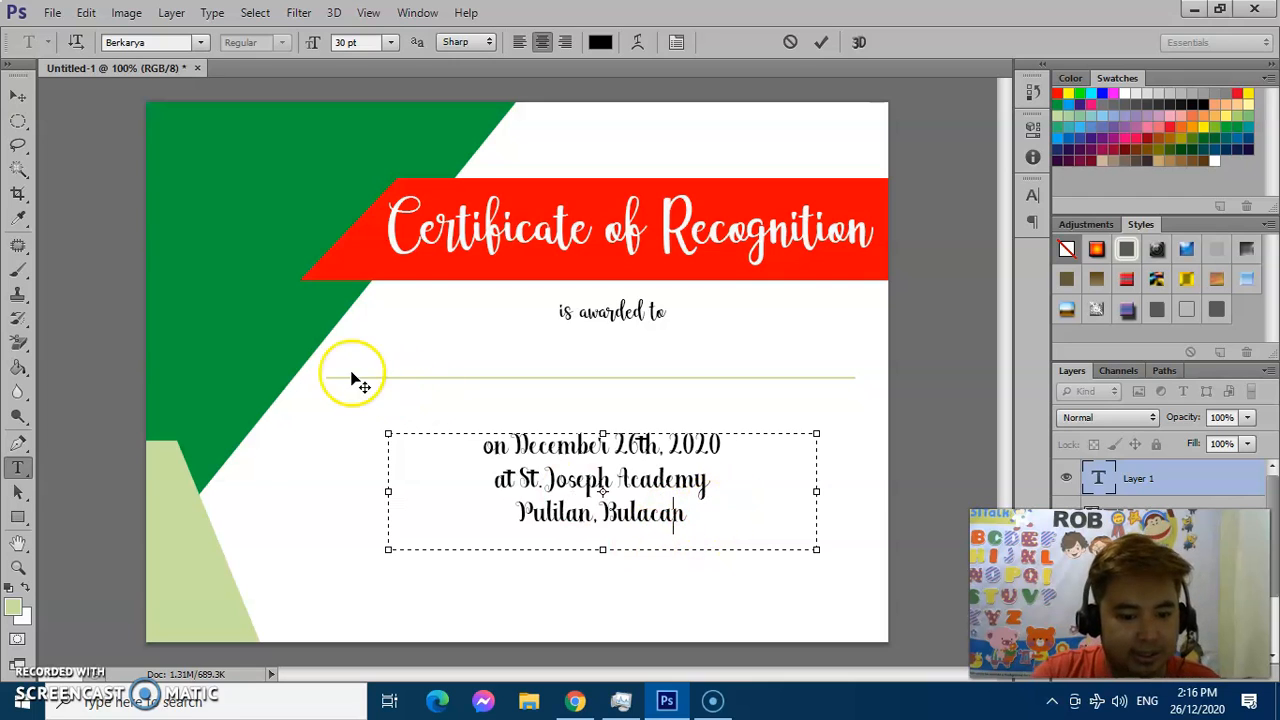
click(18, 95)
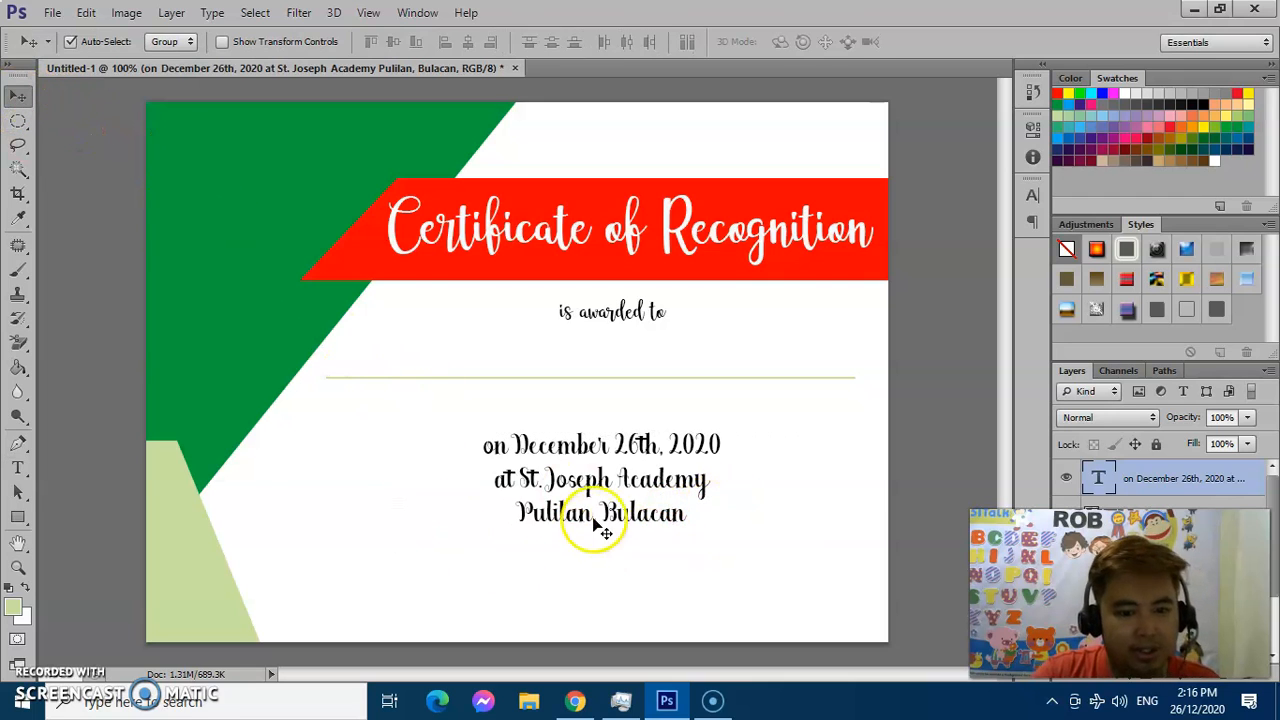
drag(630, 449, 631, 457)
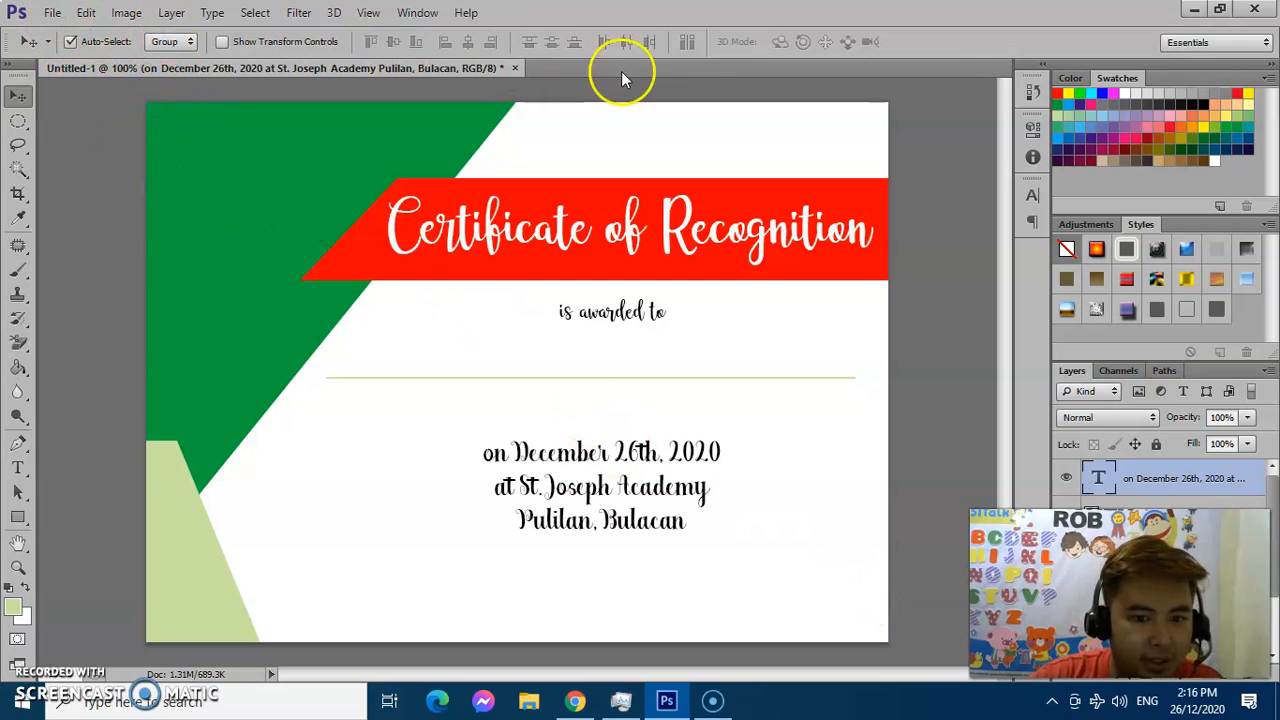
- Try to open the ribbon badge image 58-585427_certificate-ribbons-ribbon-badge-vector-png from the Desktop
click(50, 13)
click(66, 52)
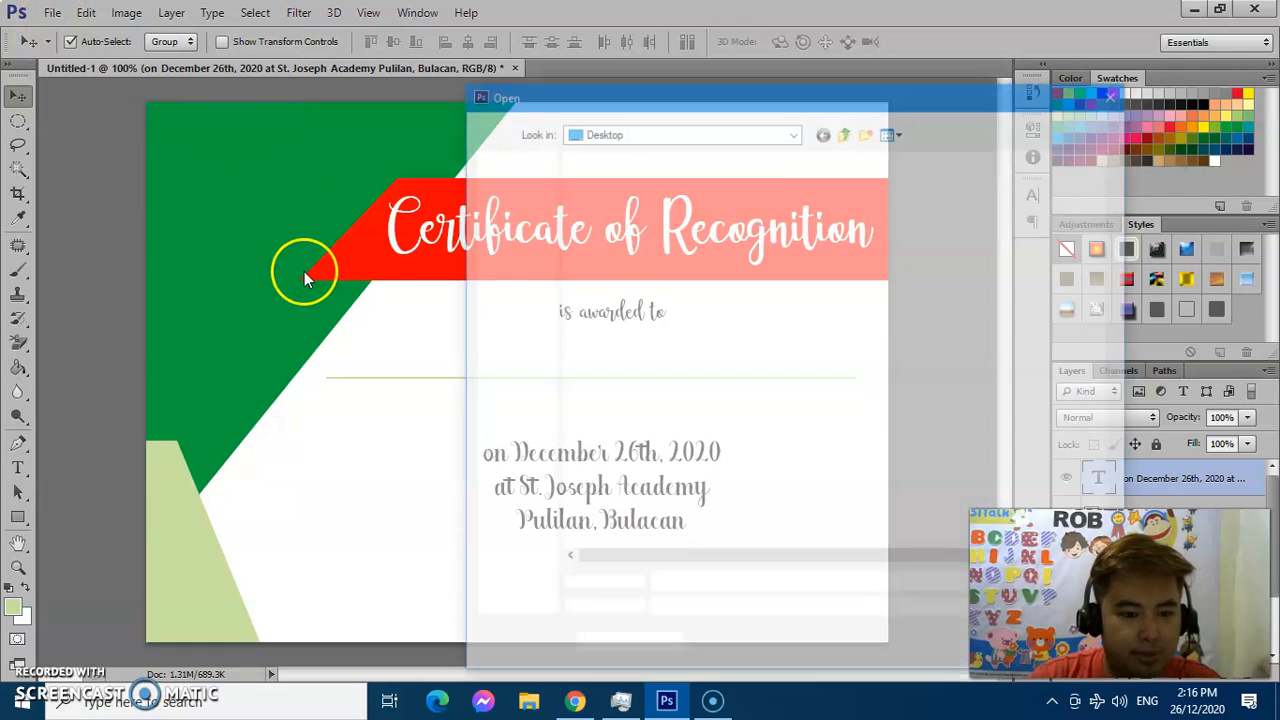
click(509, 240)
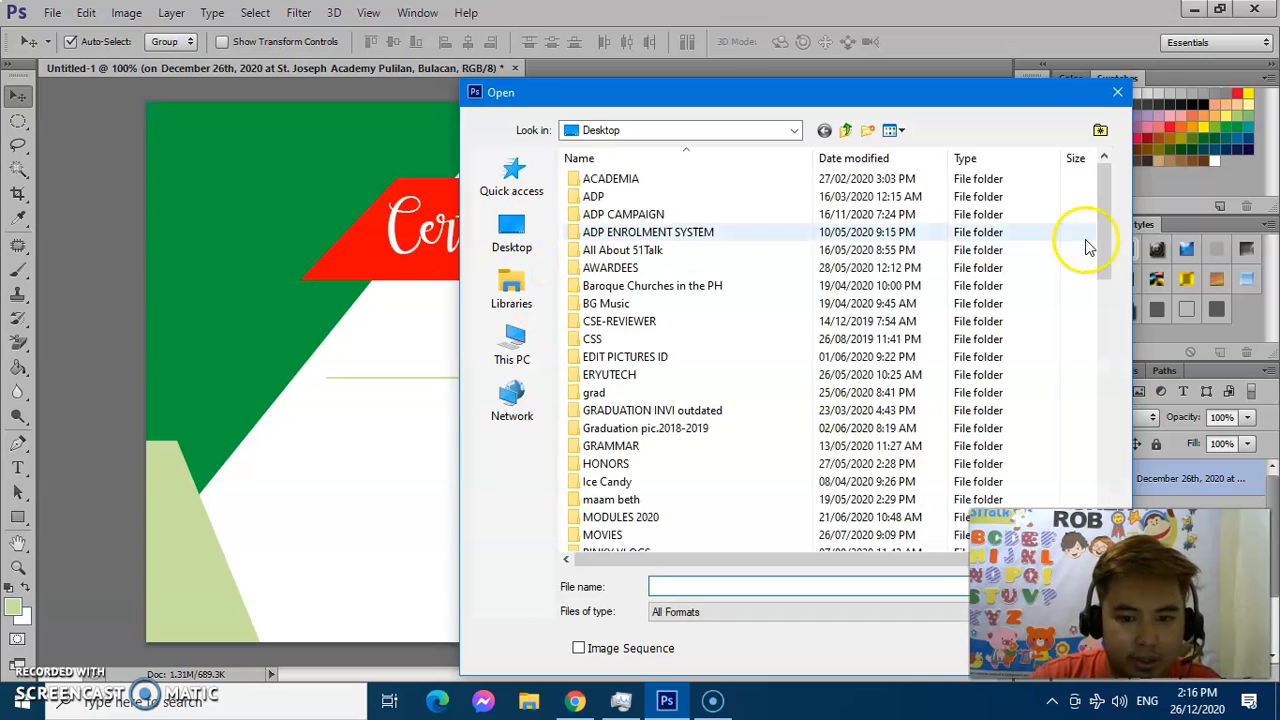
drag(958, 115, 874, 54)
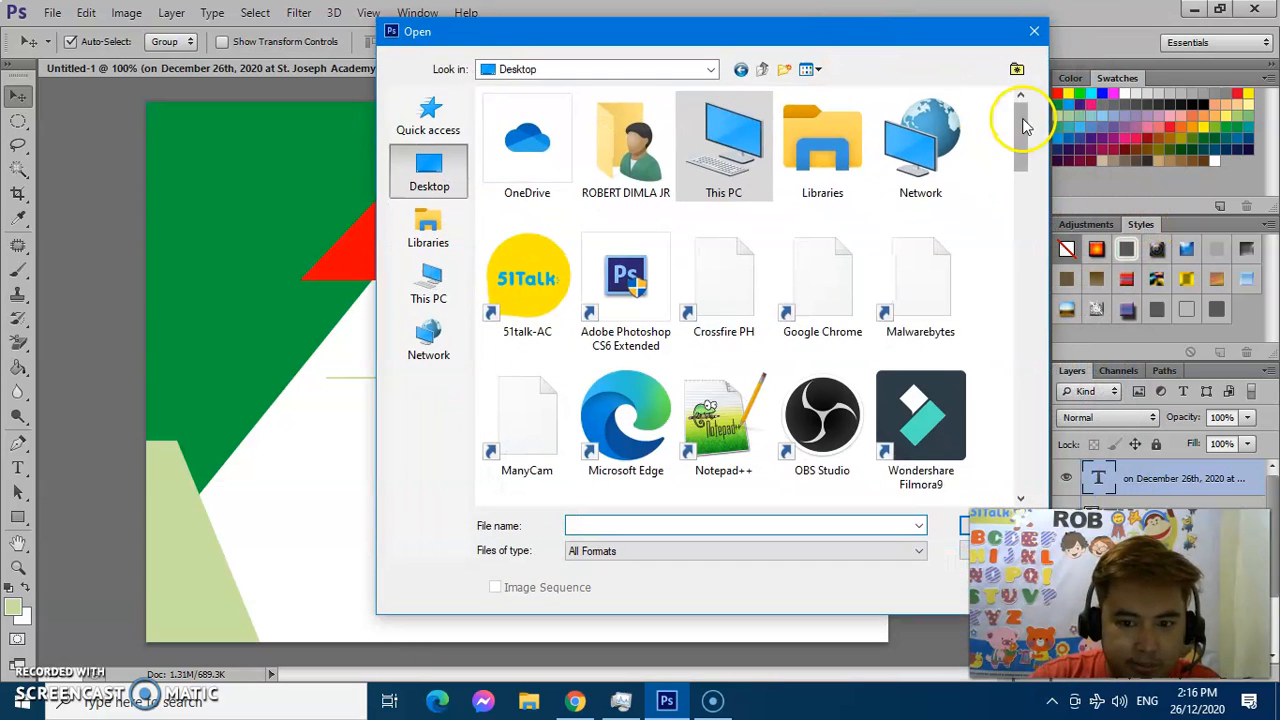
drag(1020, 118, 1020, 300)
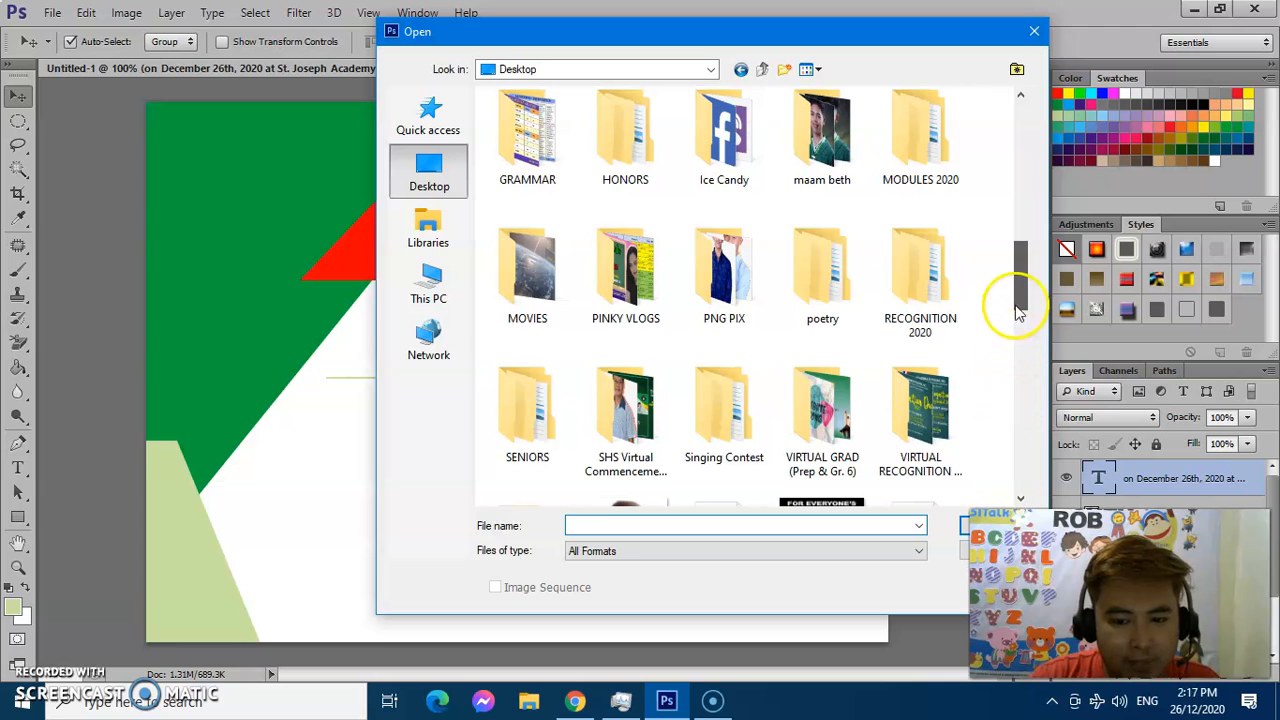
drag(1021, 266, 1029, 464)
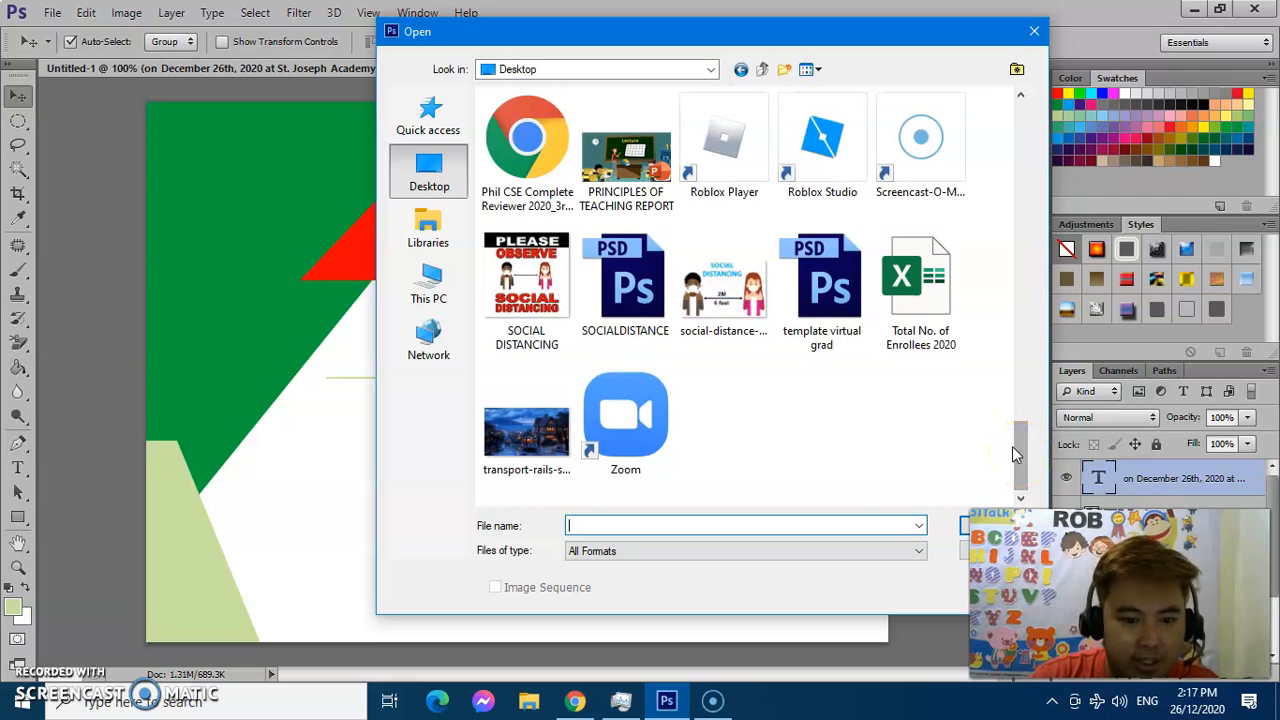
drag(1021, 455, 1012, 335)
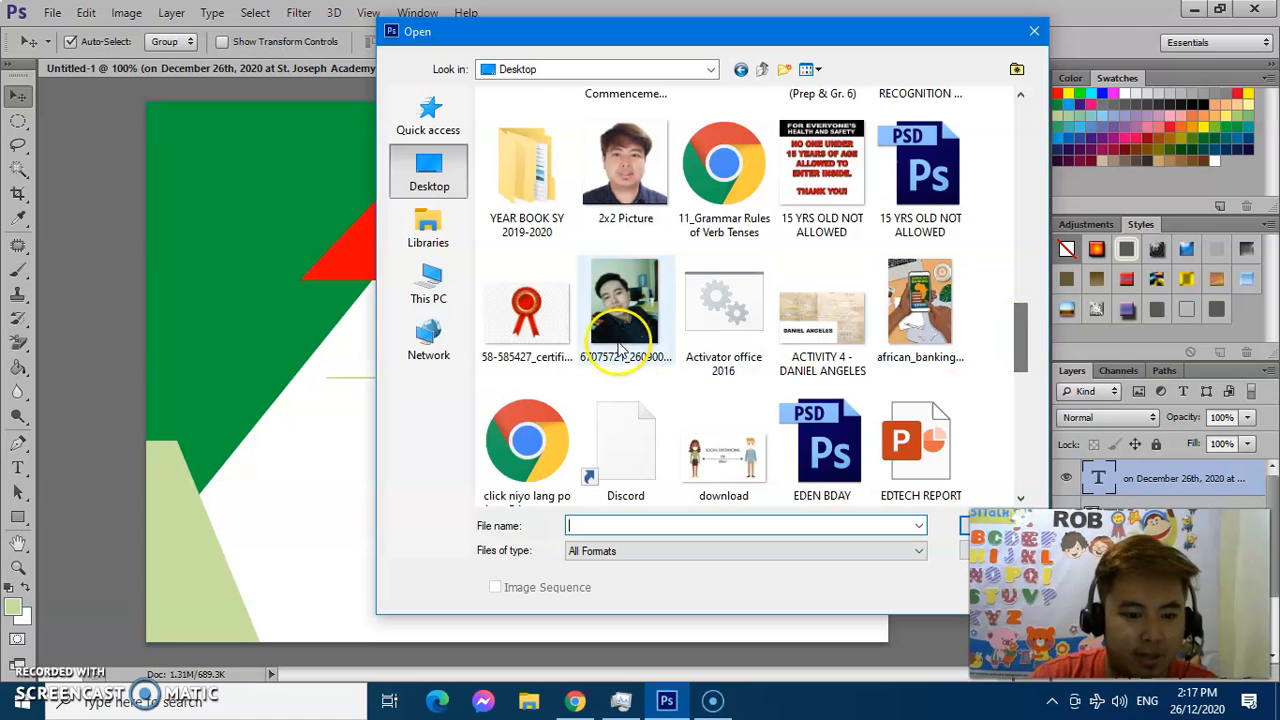
click(527, 305)
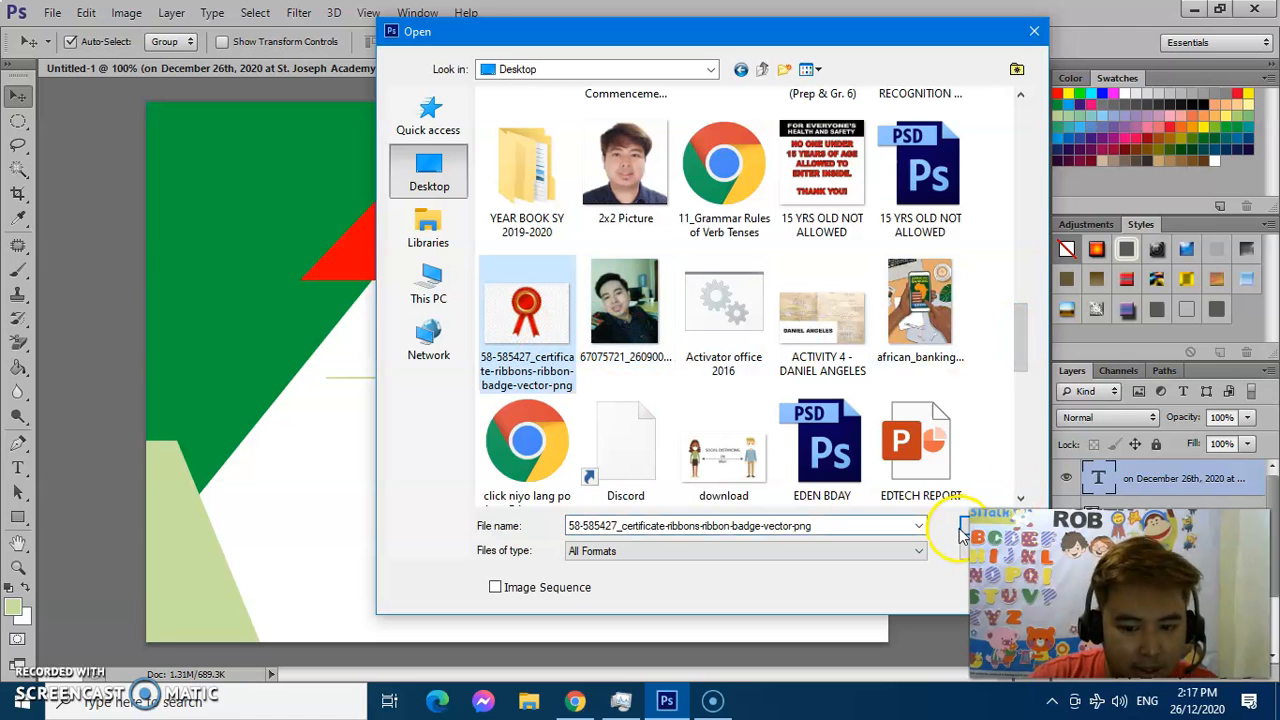
click(963, 537)
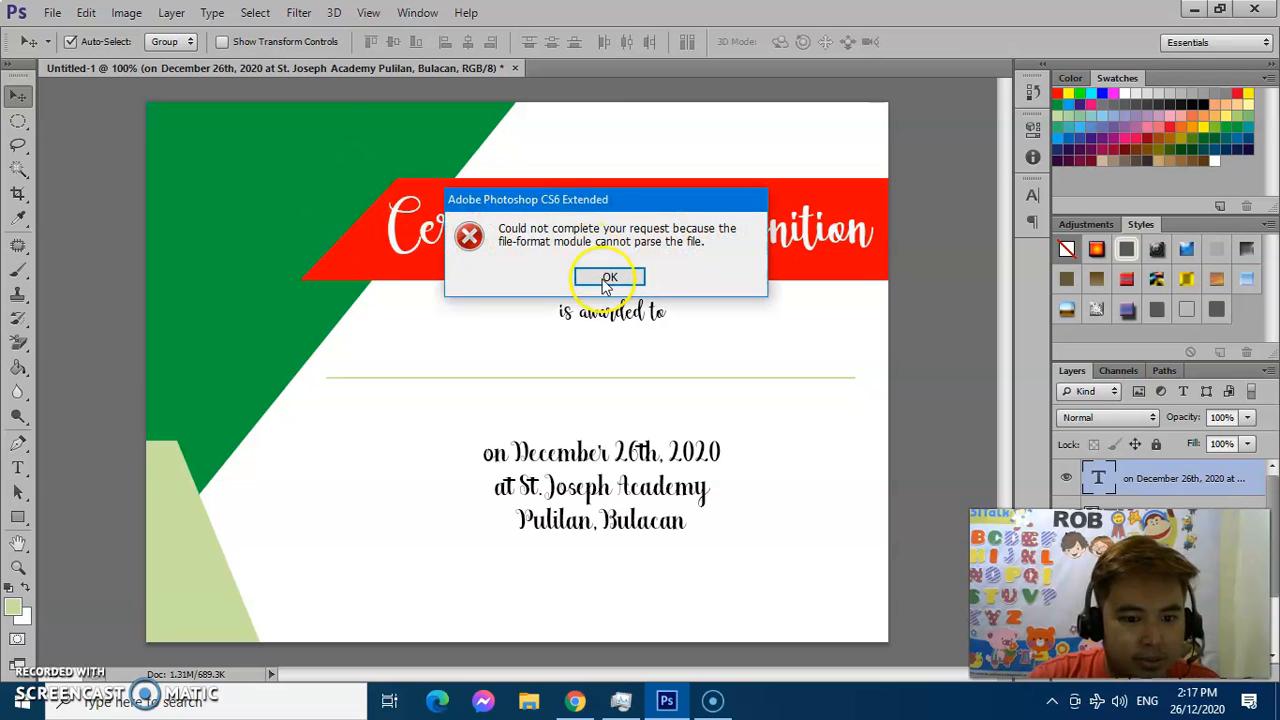
click(607, 279)
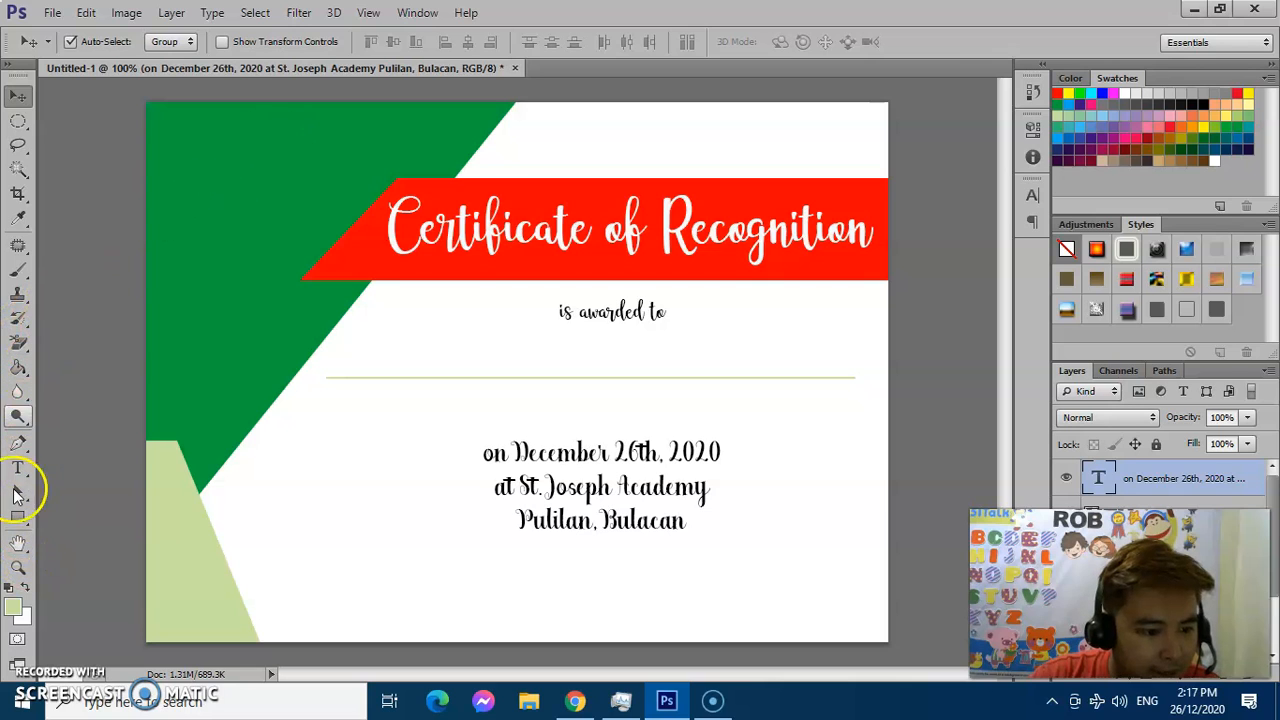
- Draw a registered trademark custom shape about 150 by 133 px on the green area beside the certificate title
drag(18, 517, 113, 604)
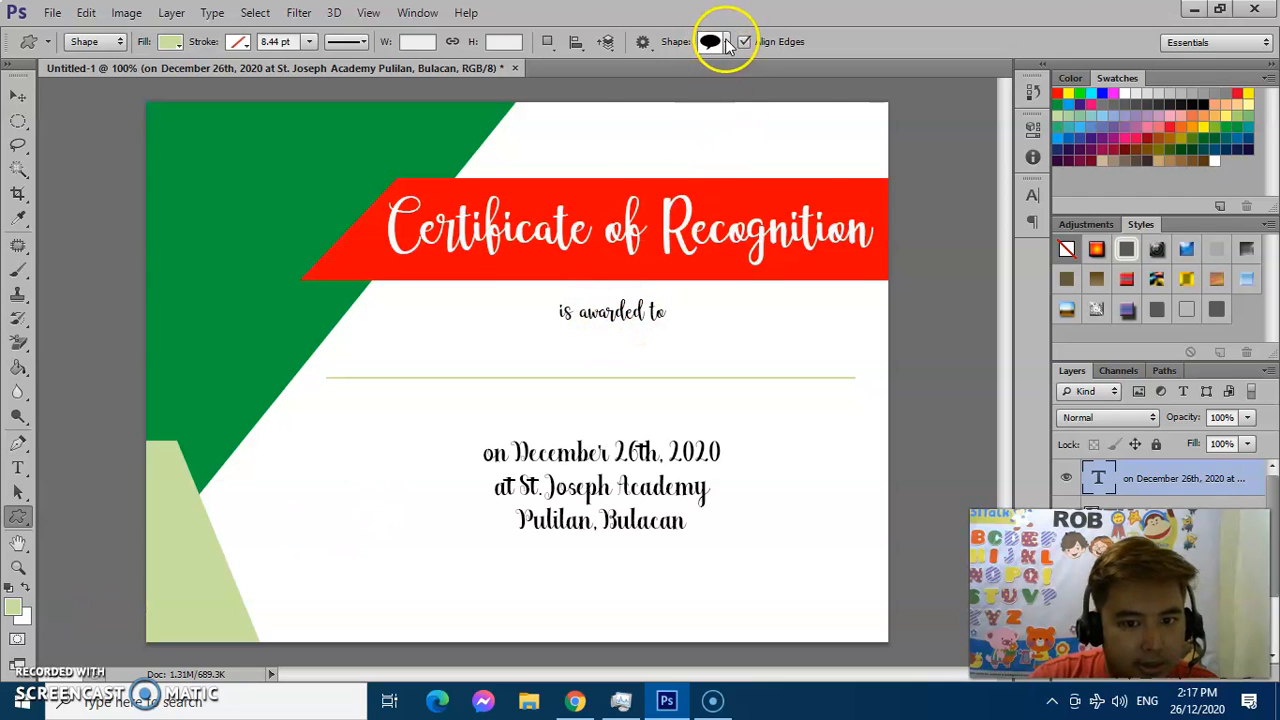
click(727, 43)
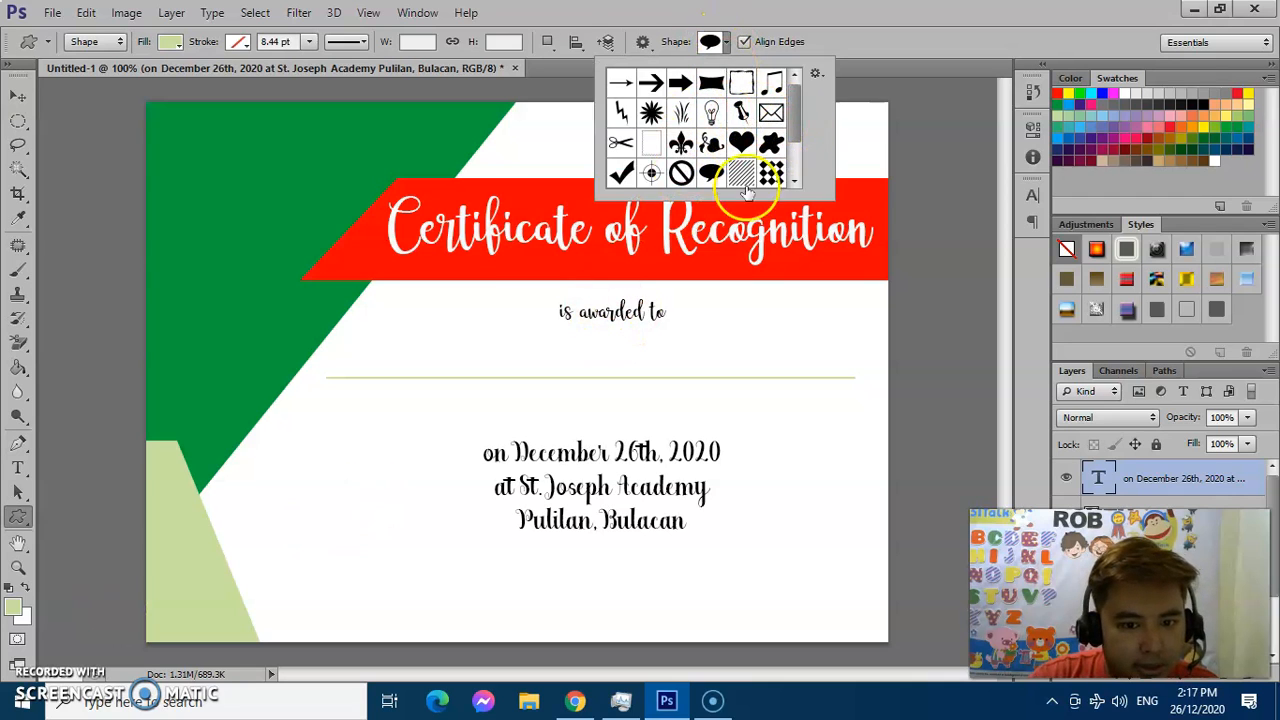
drag(795, 108, 793, 145)
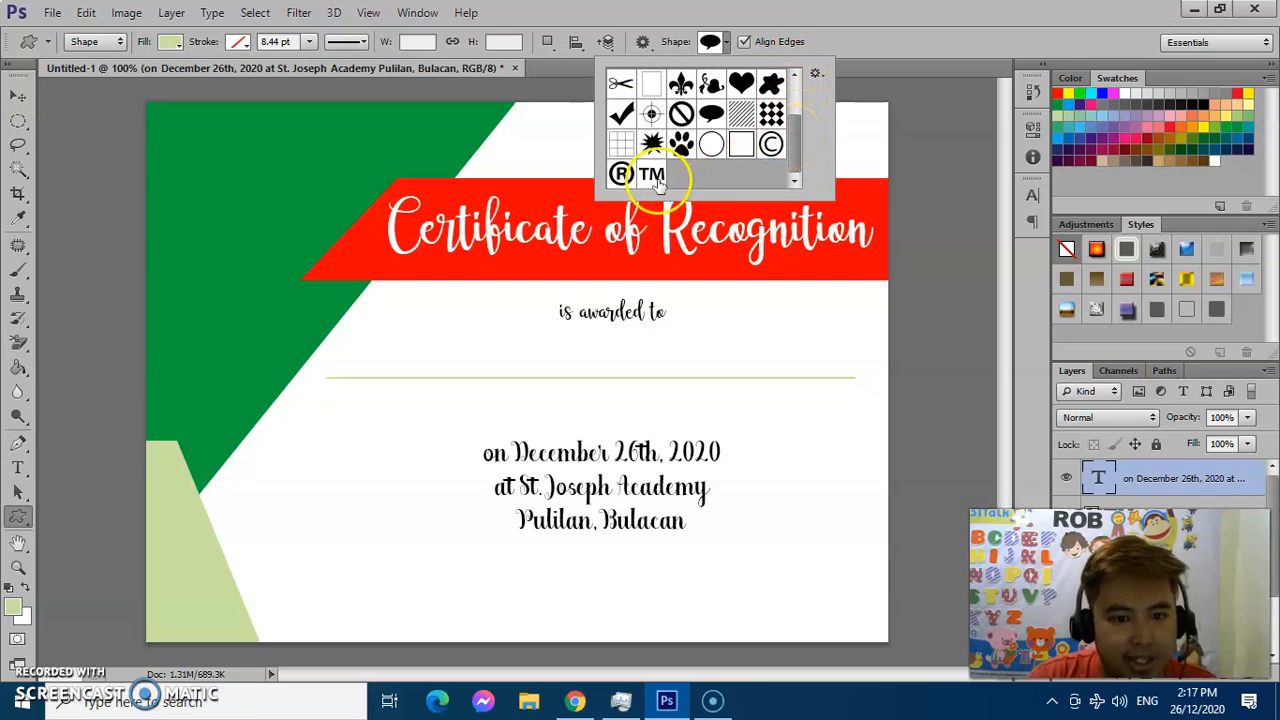
click(621, 174)
drag(190, 142, 328, 263)
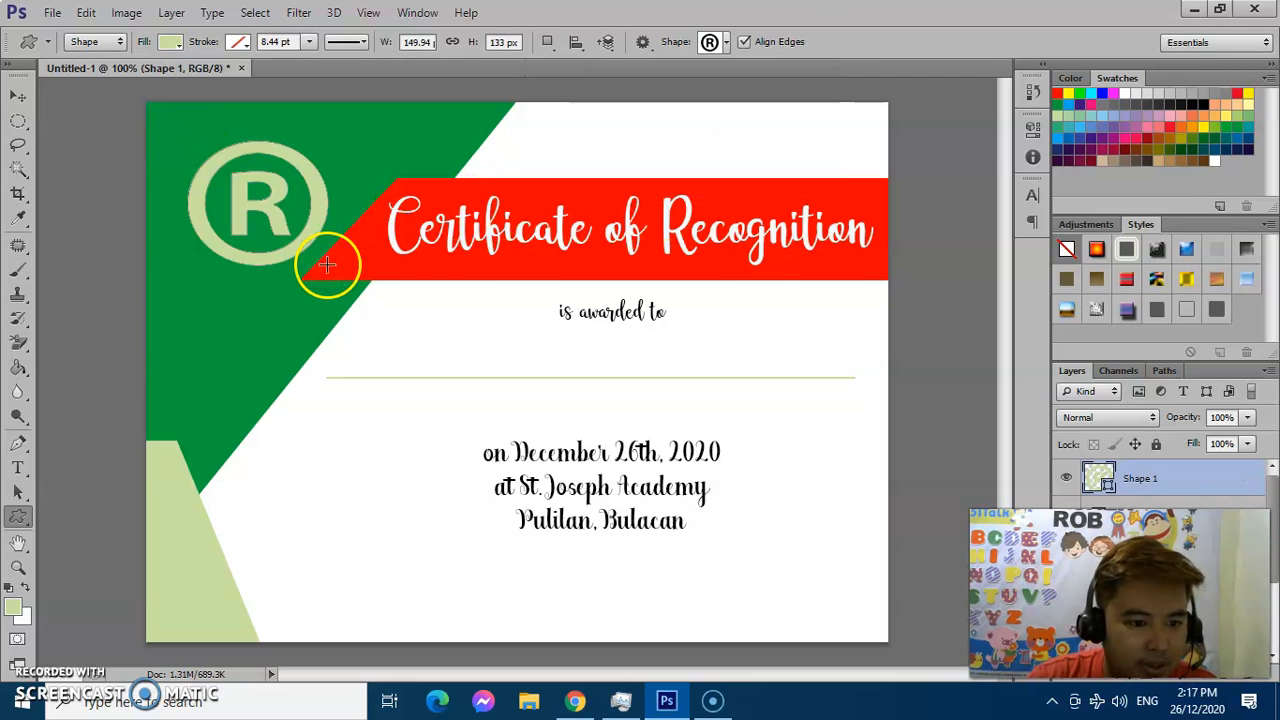
- Move the registered trademark shape slightly left and down within the green area, beside the red banner
click(32, 102)
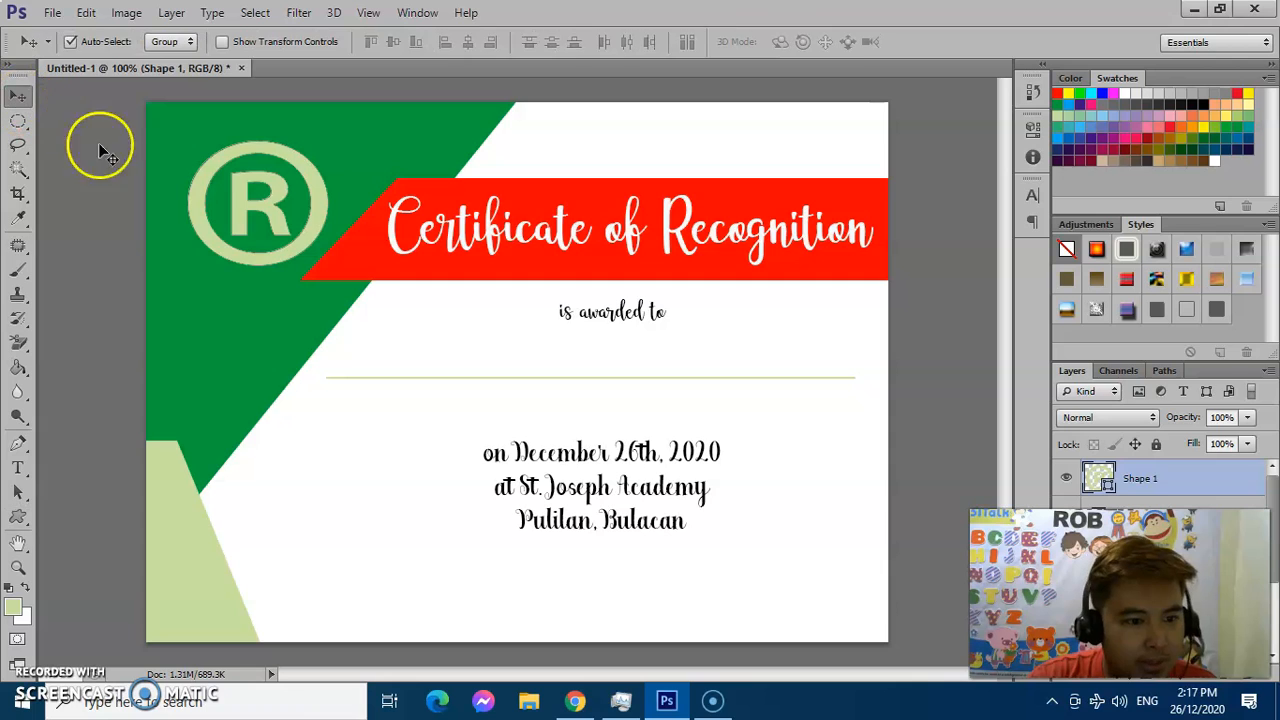
drag(246, 206, 216, 210)
drag(258, 262, 270, 274)
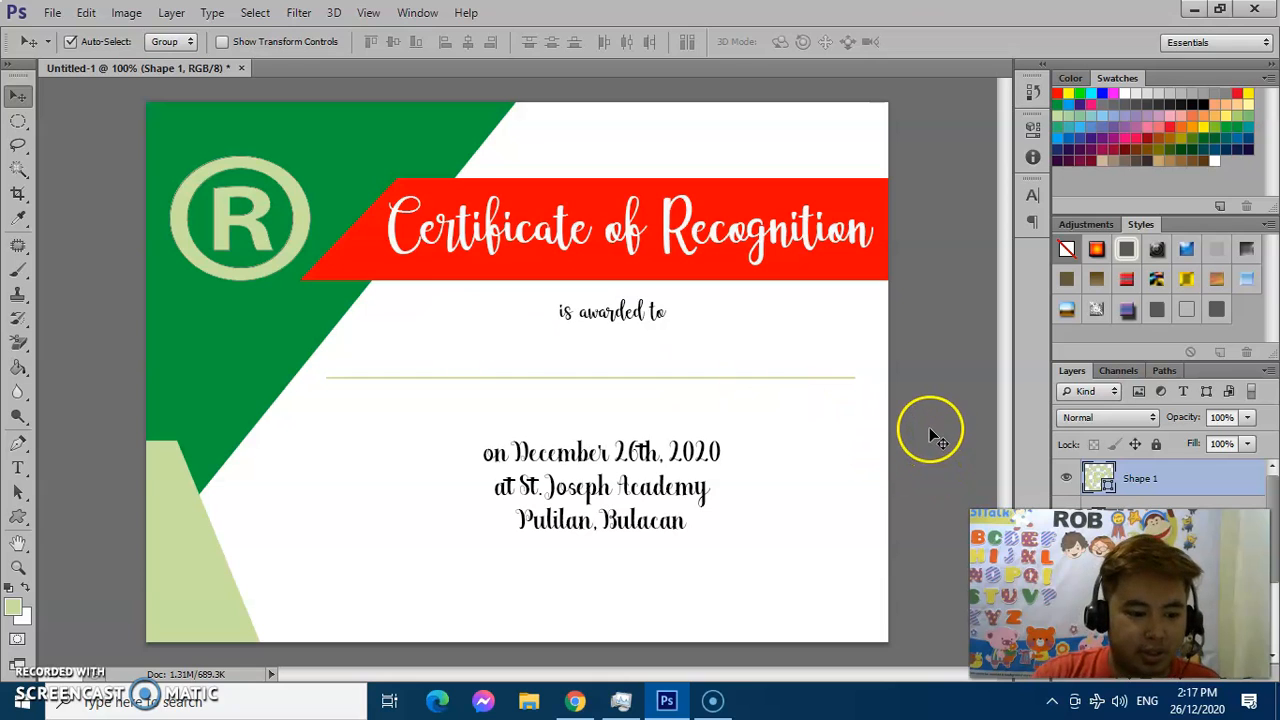